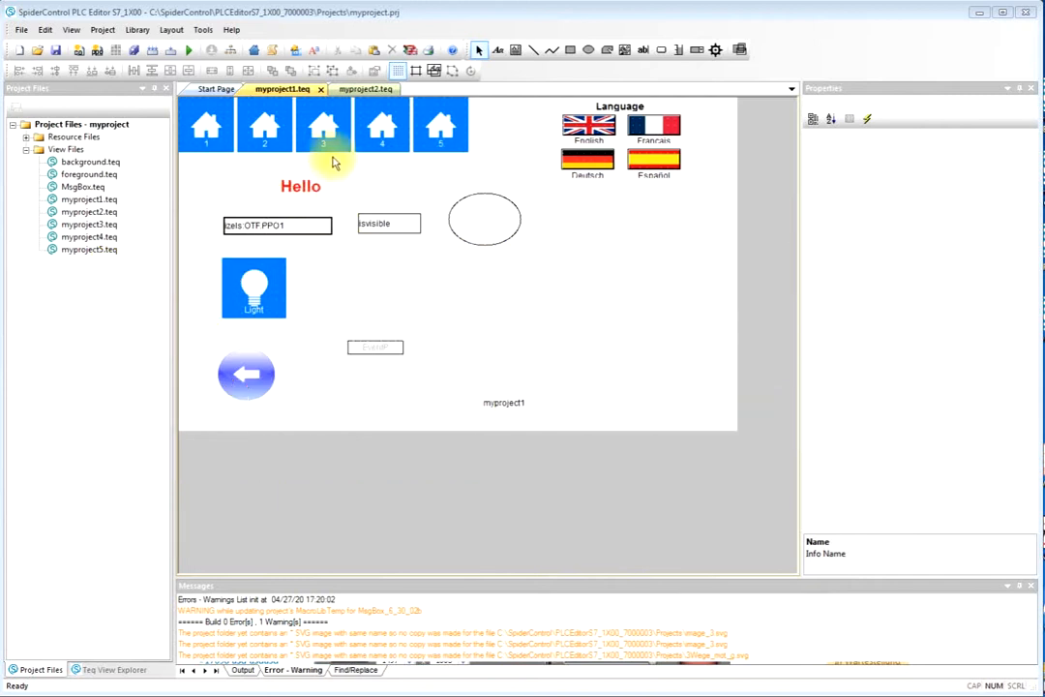
# Switch to the myproject2.teq view and draw an image object in the empty area below the home buttons.
pyautogui.click(365, 88)
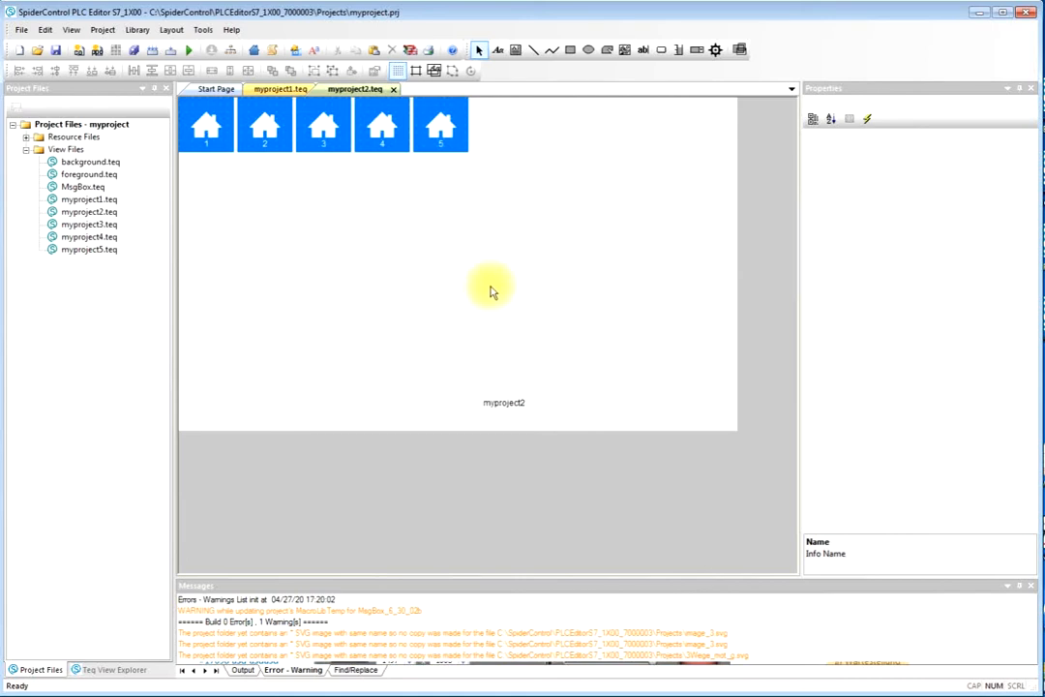
pyautogui.click(625, 51)
pyautogui.moveTo(259, 219)
pyautogui.mouseDown()
pyautogui.moveTo(378, 356)
pyautogui.moveTo(329, 298)
pyautogui.mouseUp()
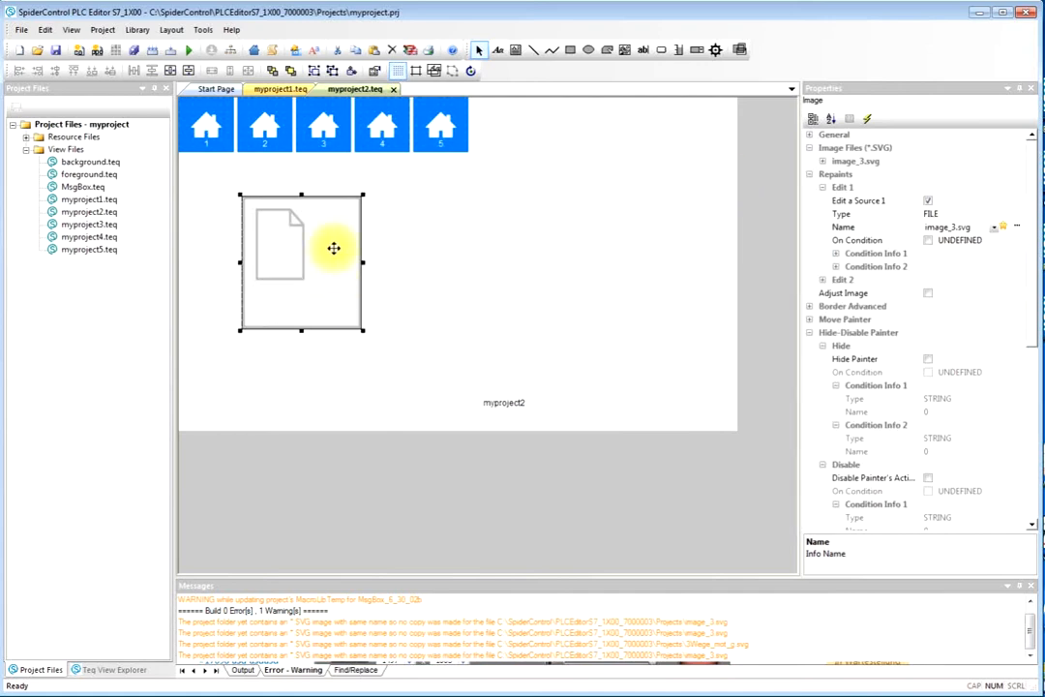
pyautogui.click(1009, 226)
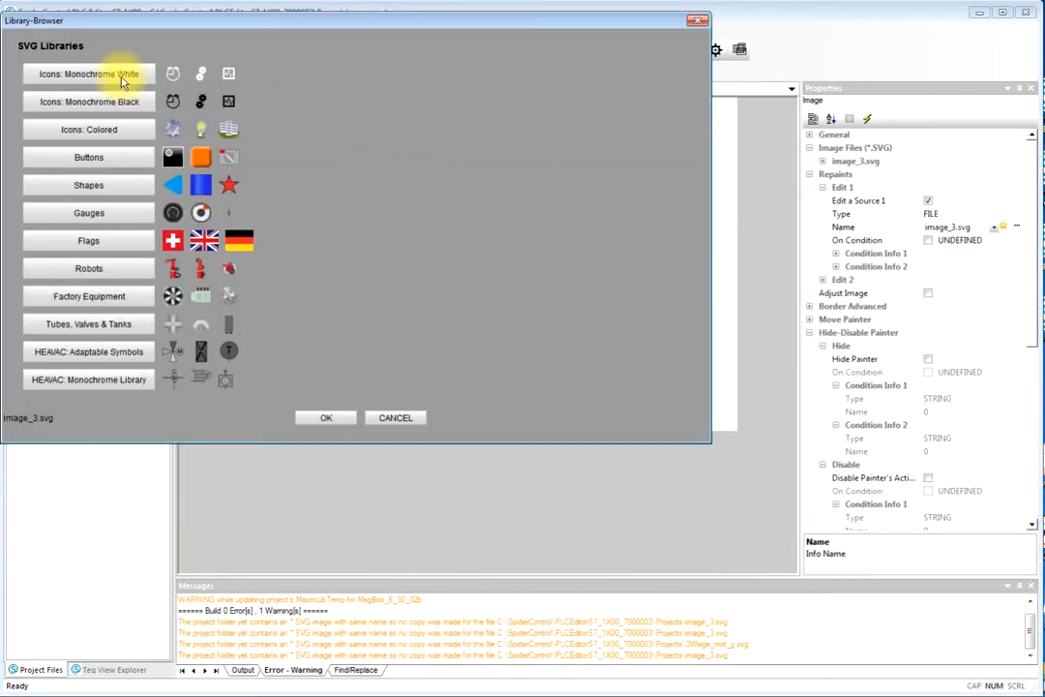
pyautogui.click(394, 419)
pyautogui.click(1014, 230)
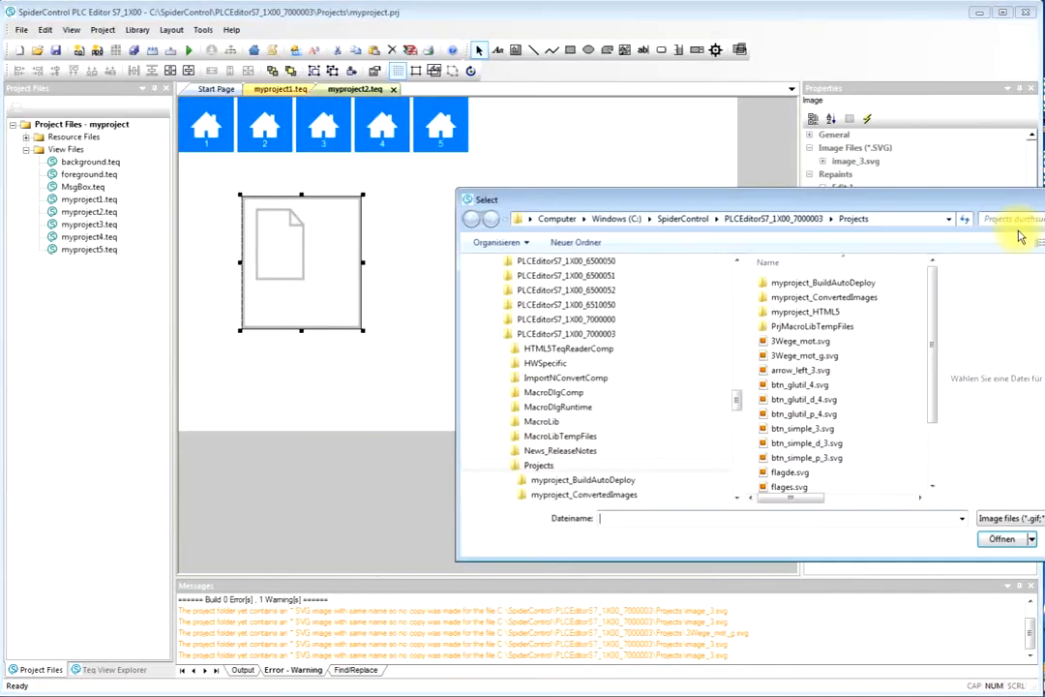
pyautogui.moveTo(660, 198); pyautogui.dragTo(532, 179)
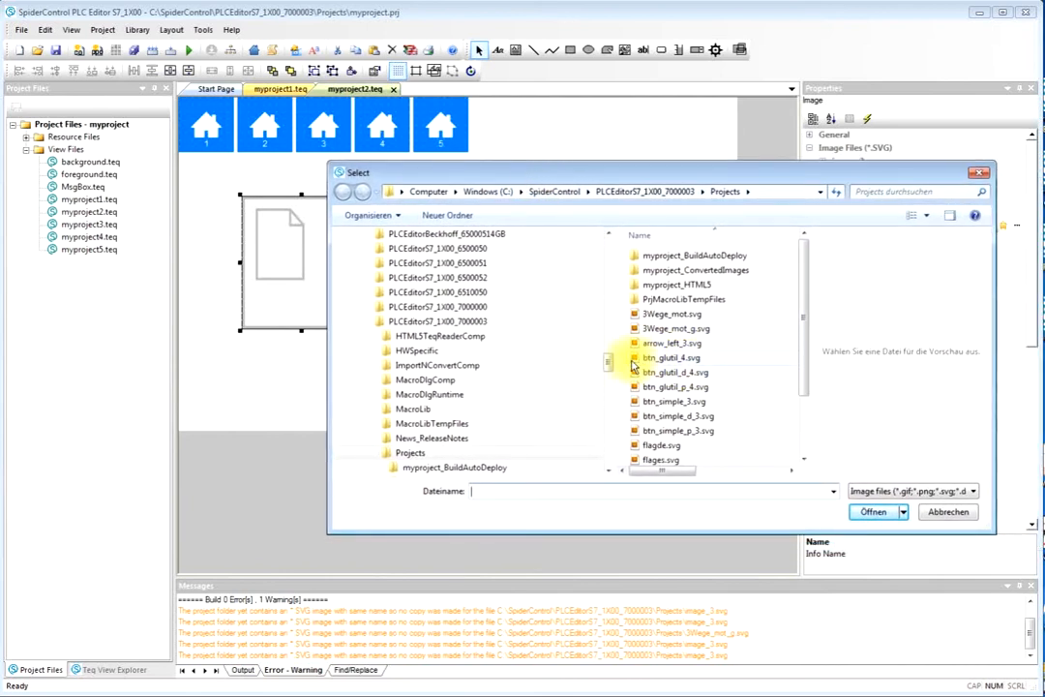
pyautogui.click(948, 512)
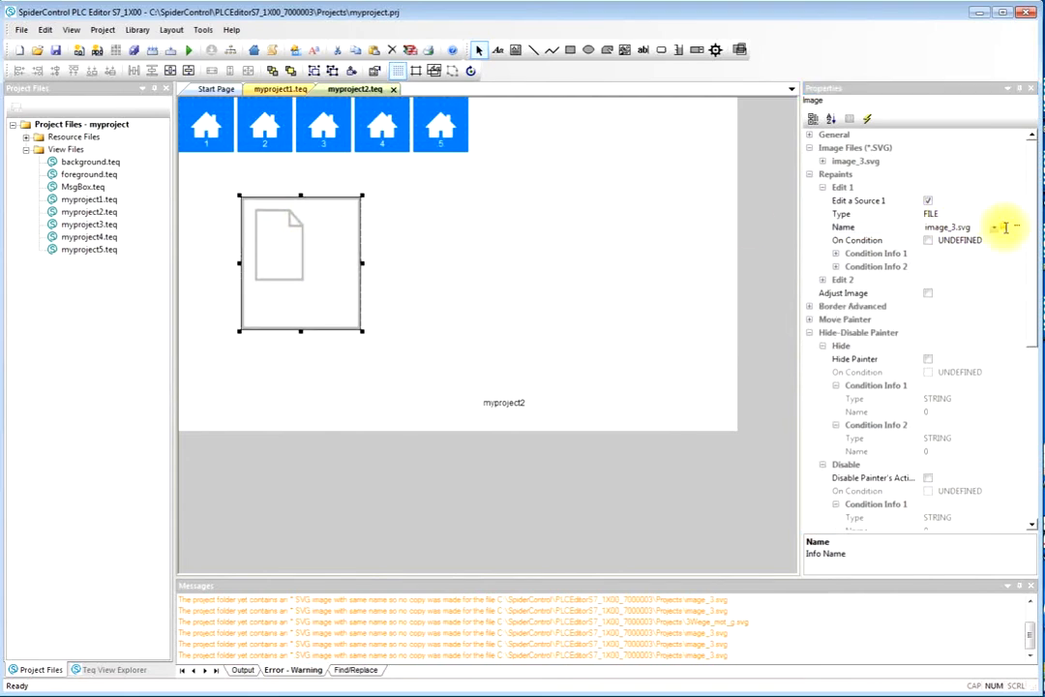
# Assign the motorised three-way valve 3Wege_mot.svg from the HEAVAC Adaptable Symbols library to the image and shift it slightly toward the upper left.
pyautogui.click(1004, 227)
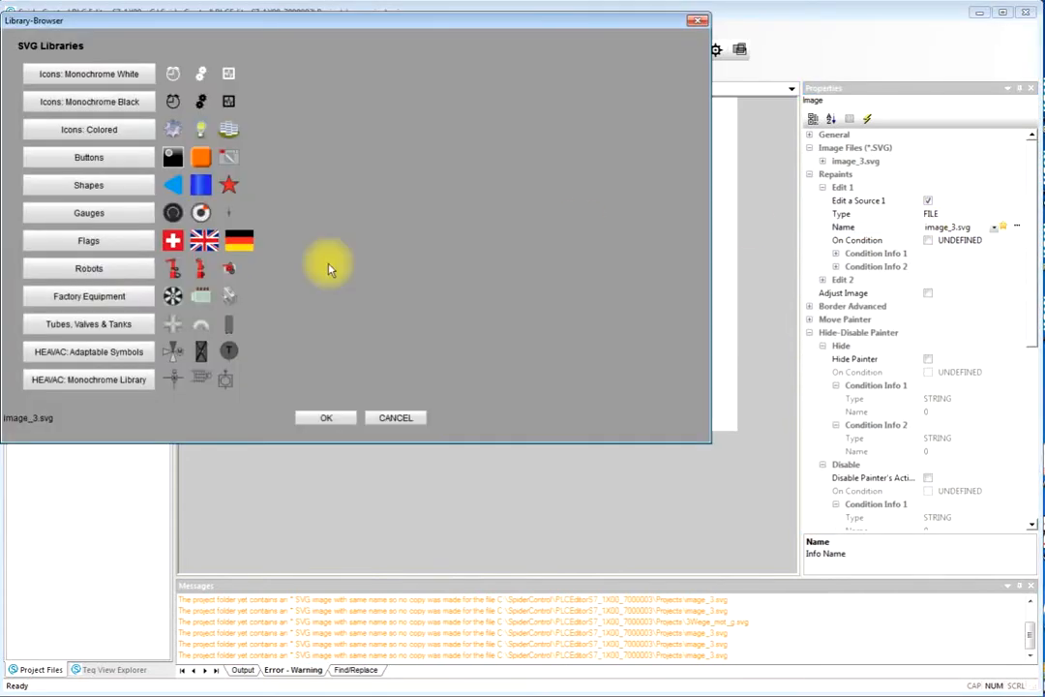
pyautogui.click(102, 351)
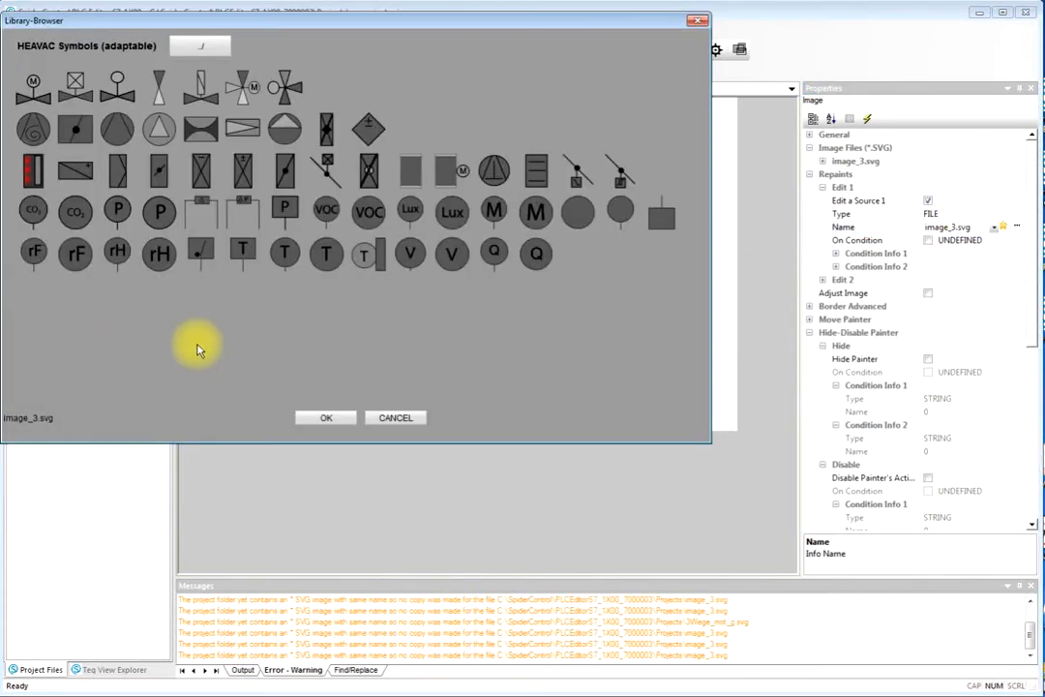
pyautogui.click(246, 92)
pyautogui.click(336, 421)
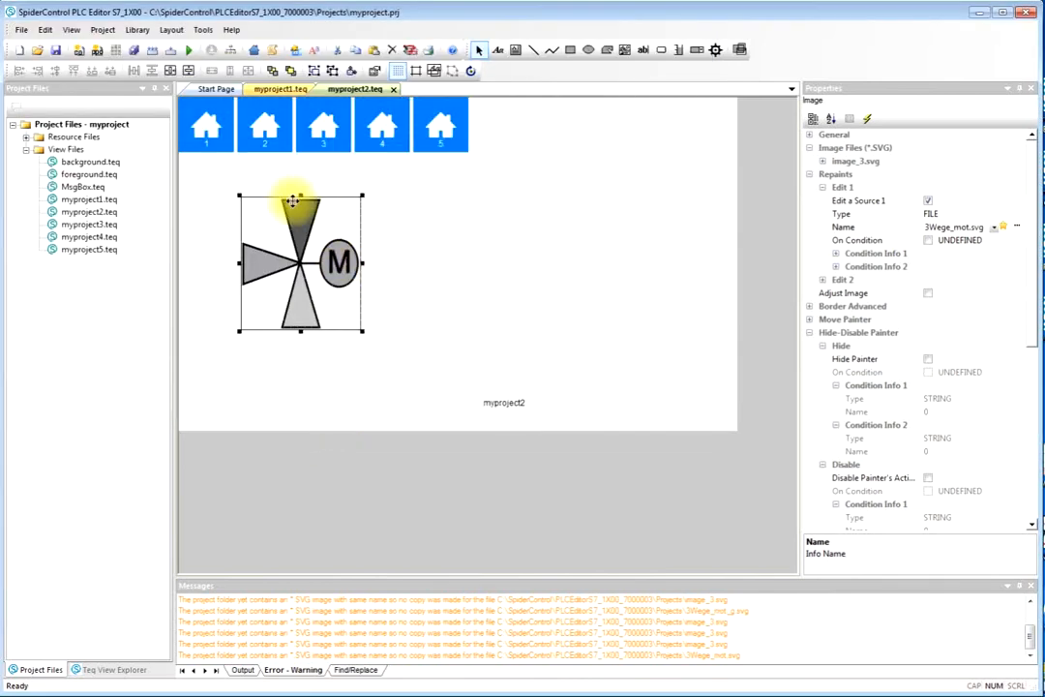
pyautogui.moveTo(300, 197); pyautogui.dragTo(278, 231)
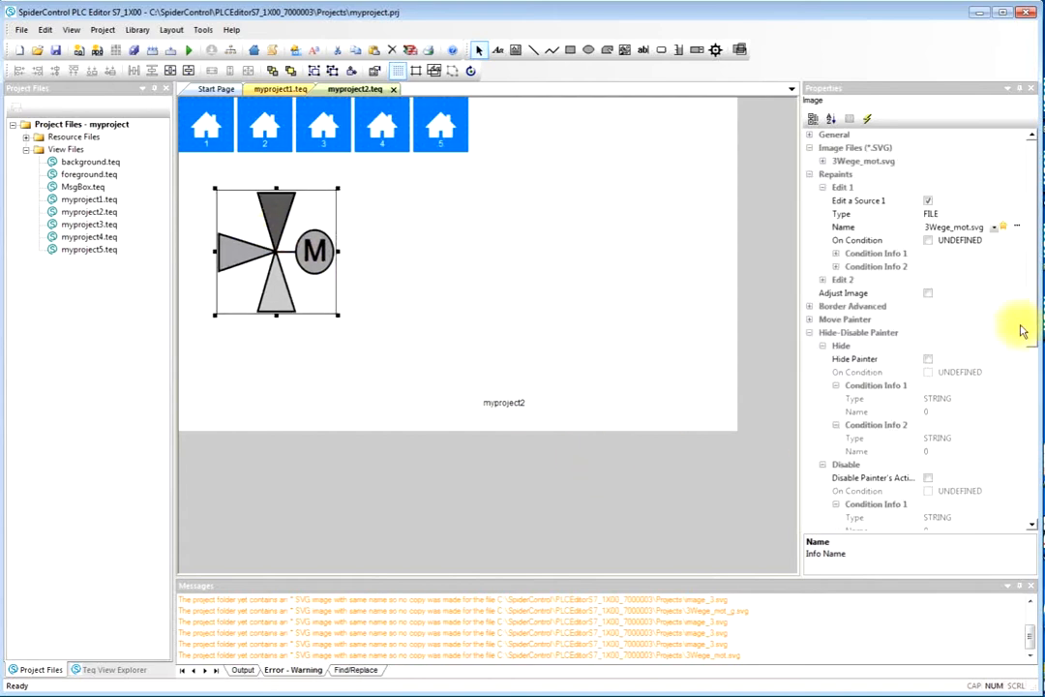
# Set the valve symbol's Icon_Rotate_Angle to 180 and move the symbol slightly to the right.
pyautogui.click(823, 160)
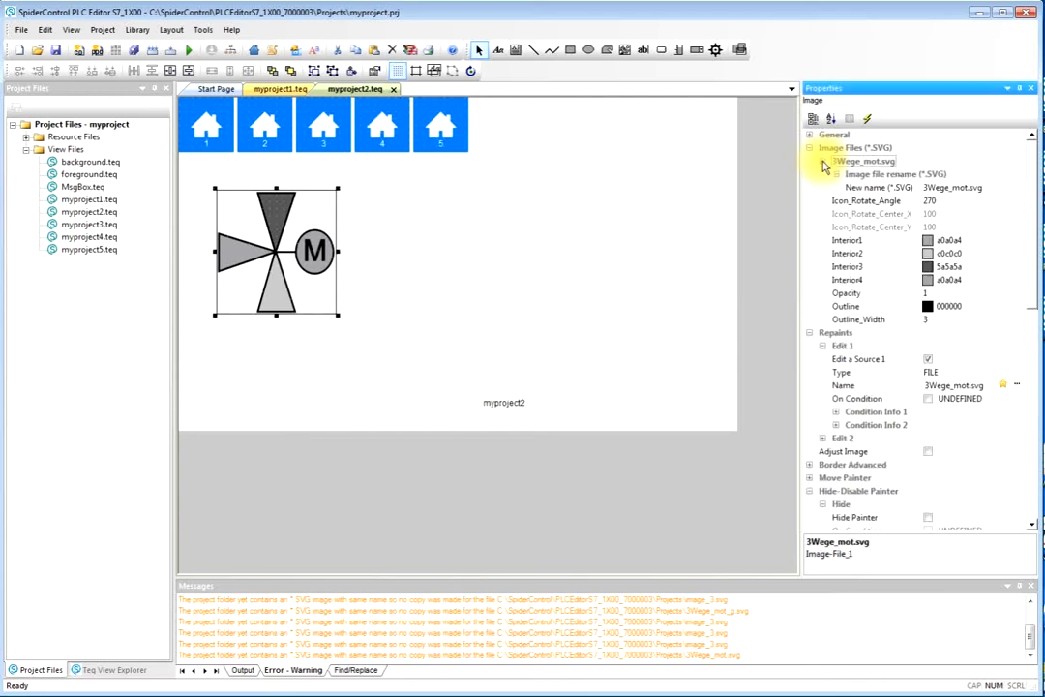
pyautogui.click(949, 202)
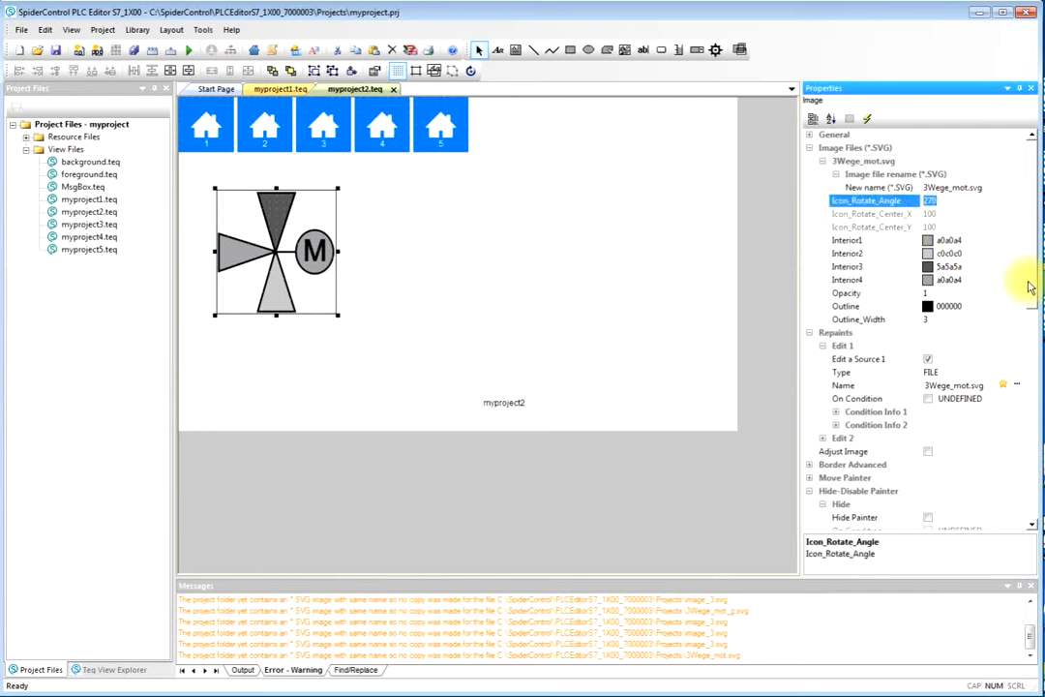
pyautogui.write('1')
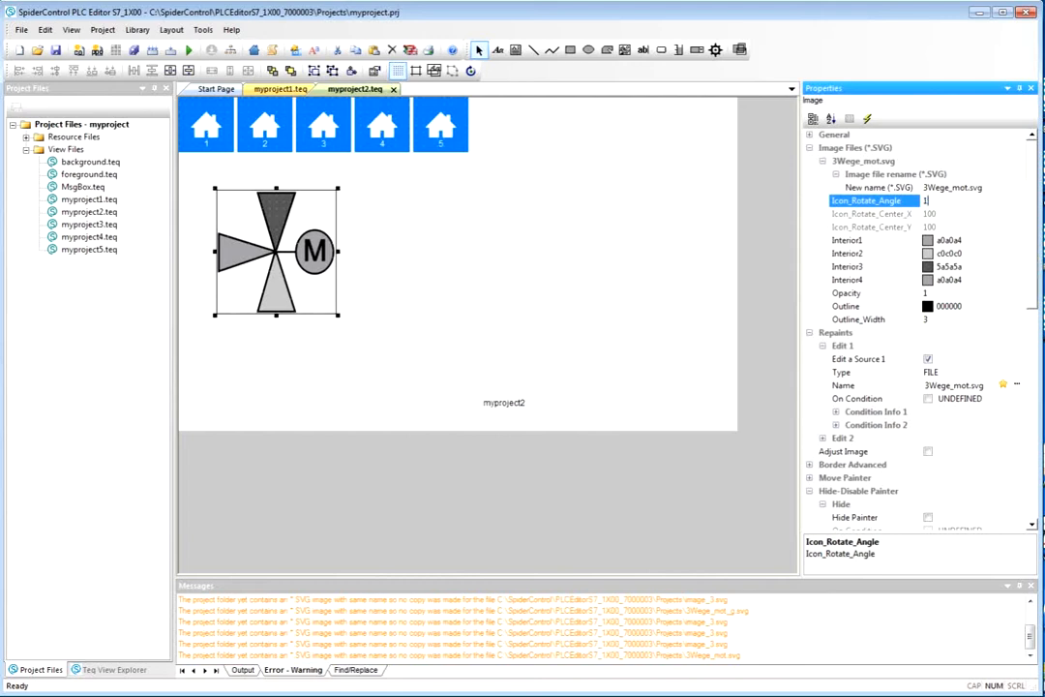
pyautogui.write('80')
pyautogui.press('Return')
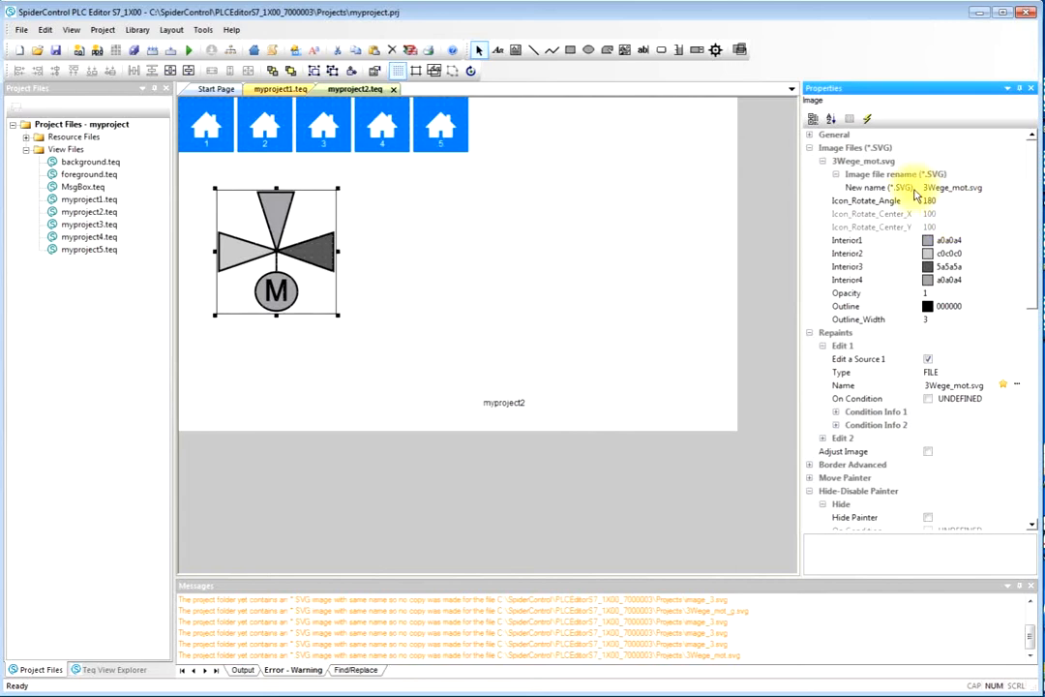
pyautogui.moveTo(288, 249); pyautogui.dragTo(323, 238)
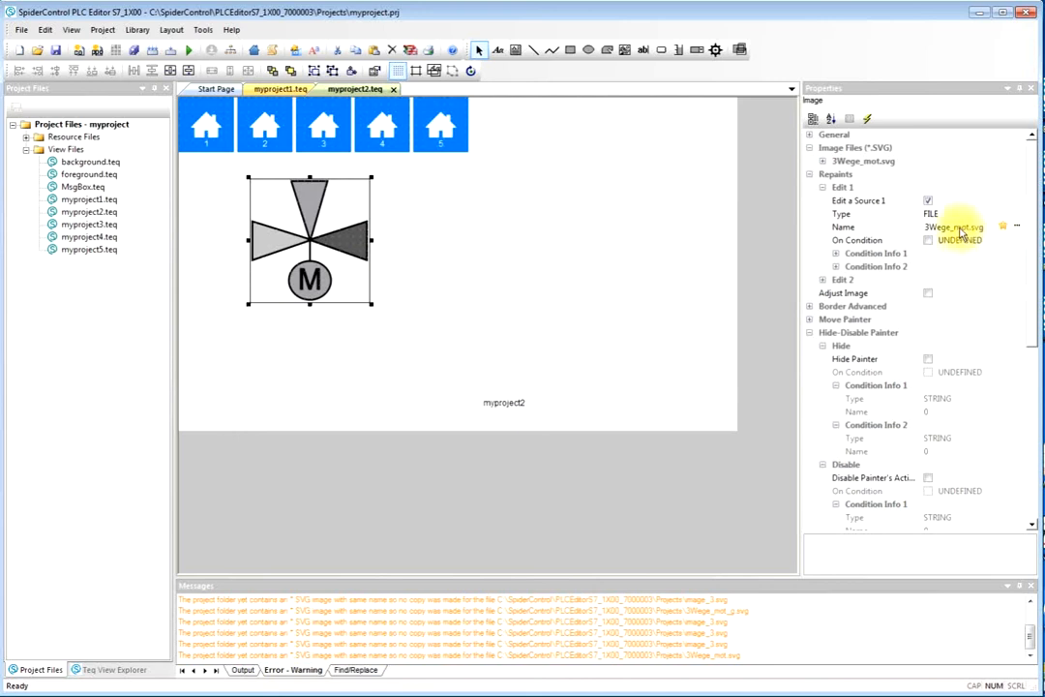
# Rename the valve's SVG image file as 3Wege_mot_grey.svg.
pyautogui.click(824, 163)
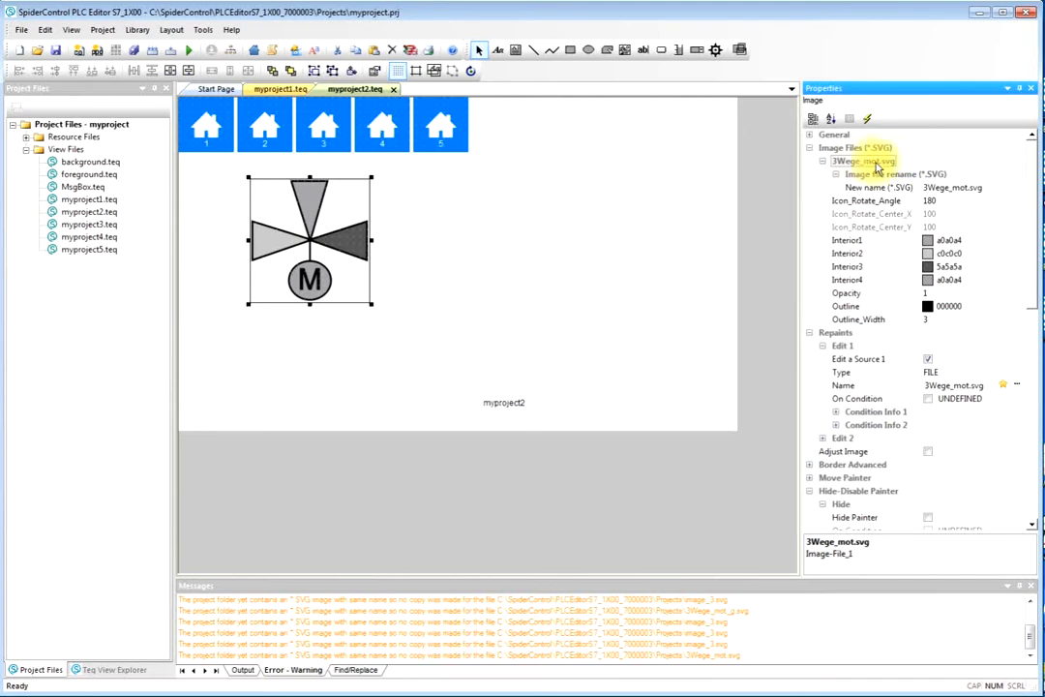
pyautogui.click(958, 188)
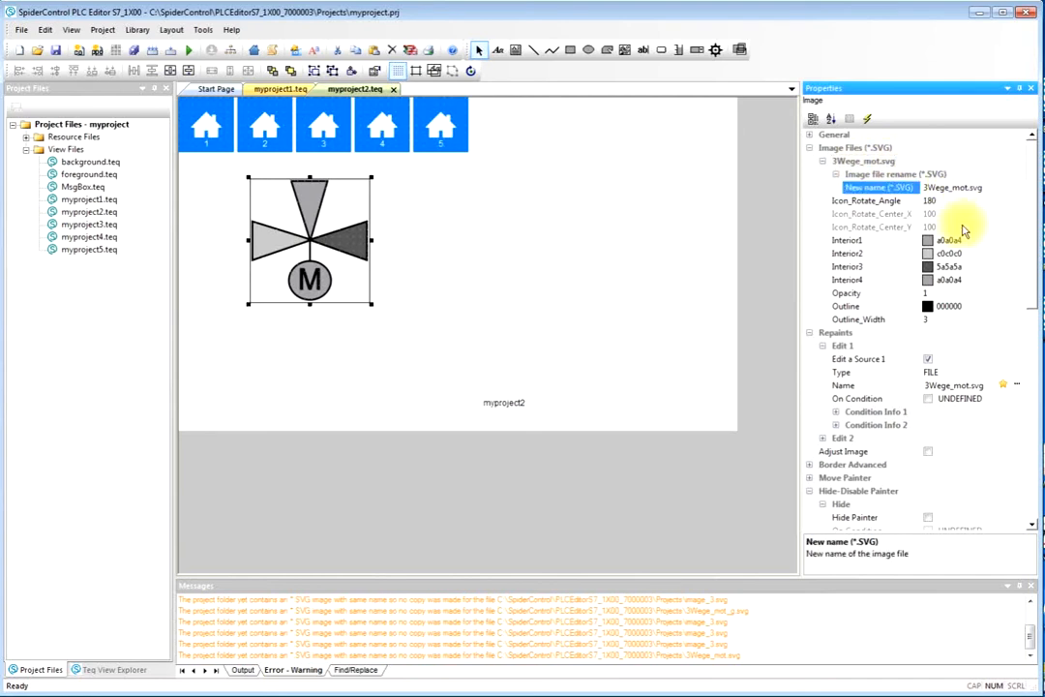
pyautogui.write('_')
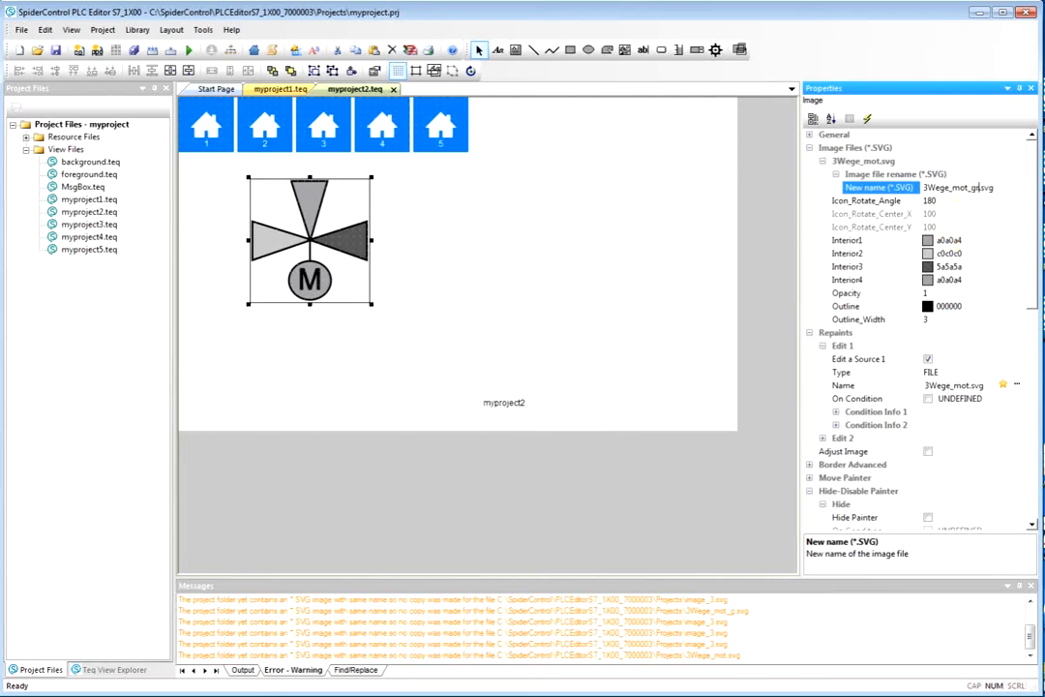
pyautogui.write('grey')
pyautogui.click(963, 231)
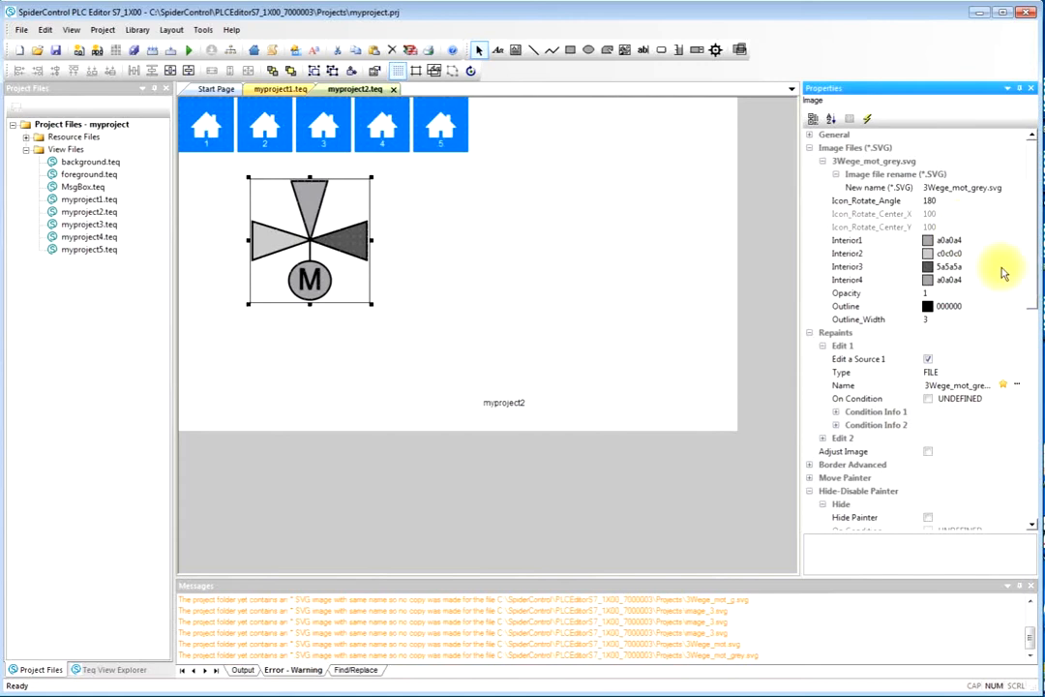
# Copy the Interior2 colour c0c0c0 to Interior1, Interior3 and Interior4 of the grey valve, and move the symbol slightly down.
pyautogui.click(987, 255)
pyautogui.hotkey('ctrl', 'c')
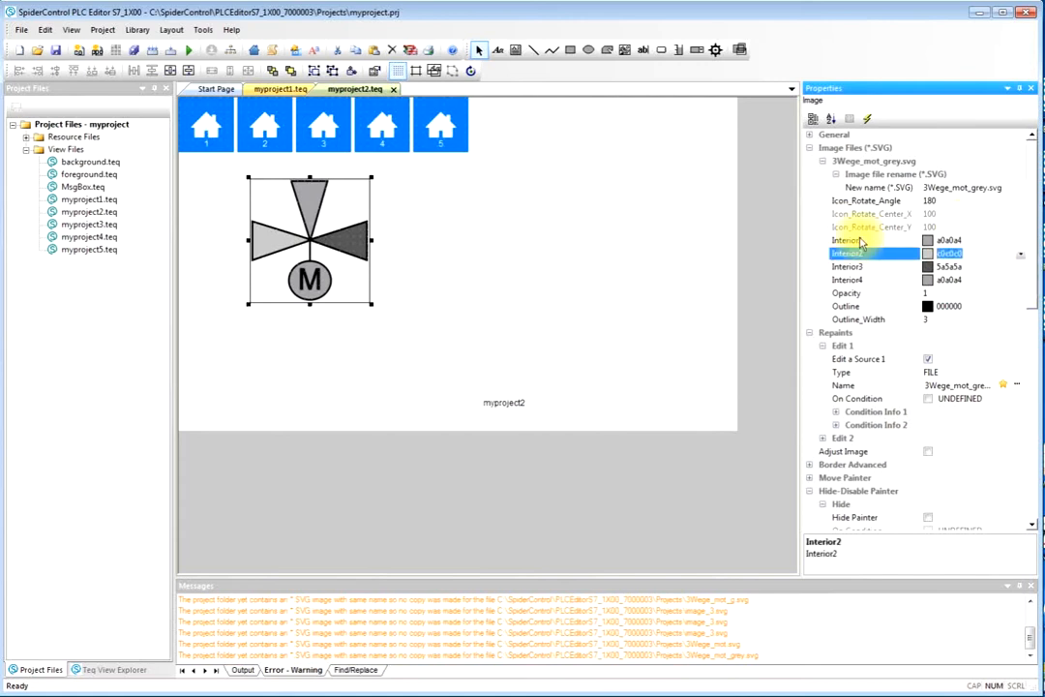
pyautogui.click(980, 239)
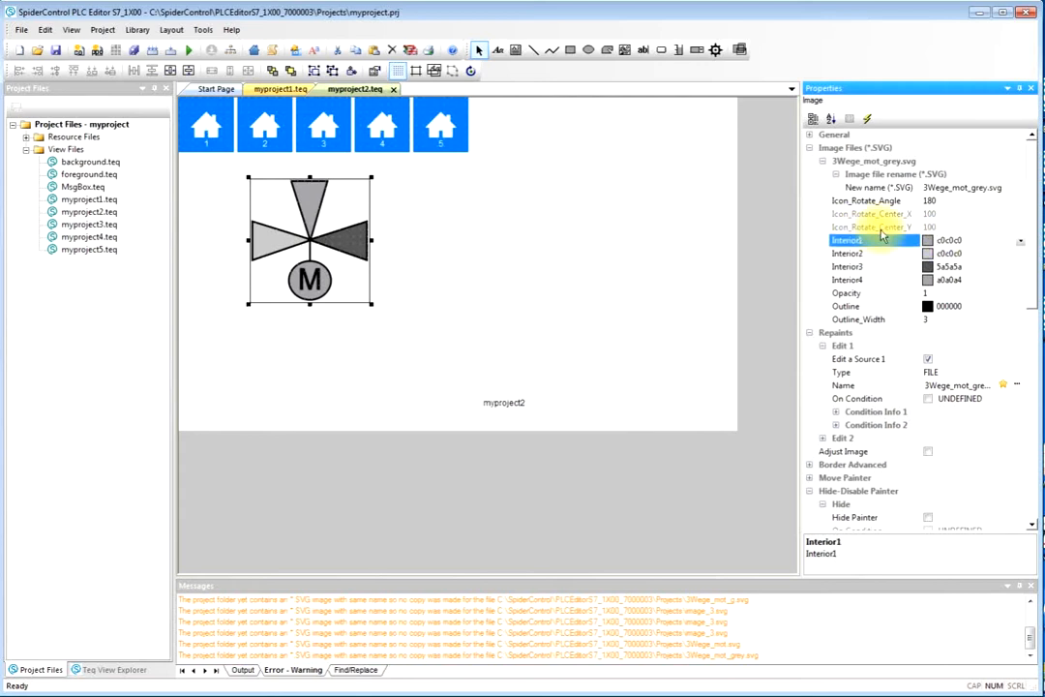
pyautogui.click(996, 265)
pyautogui.press('Delete')
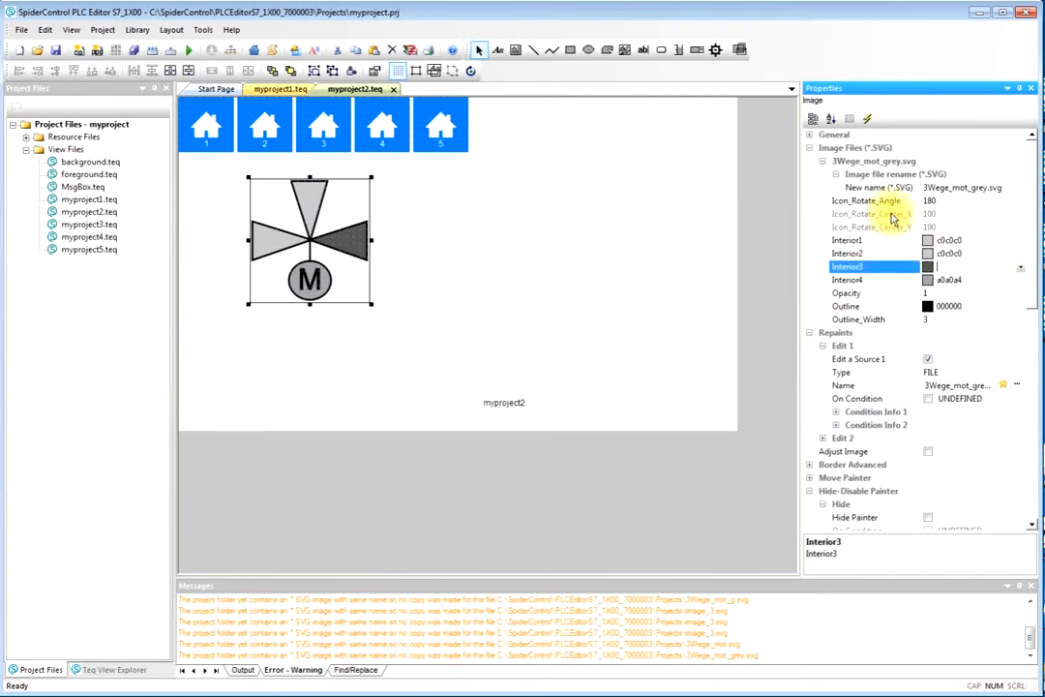
pyautogui.click(968, 280)
pyautogui.moveTo(968, 280); pyautogui.dragTo(898, 277)
pyautogui.hotkey('ctrl', 'v')
pyautogui.press('Return')
pyautogui.moveTo(350, 238); pyautogui.dragTo(336, 264)
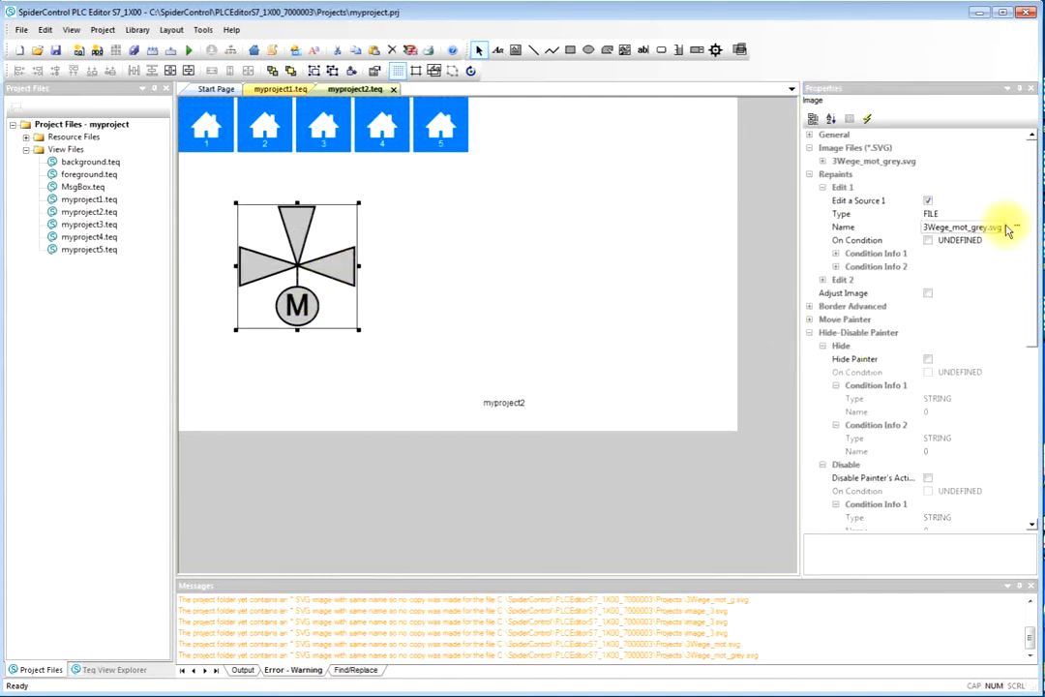
# Give the valve's SVG image file the new name 3Wege_mot_green.svg.
pyautogui.click(924, 228)
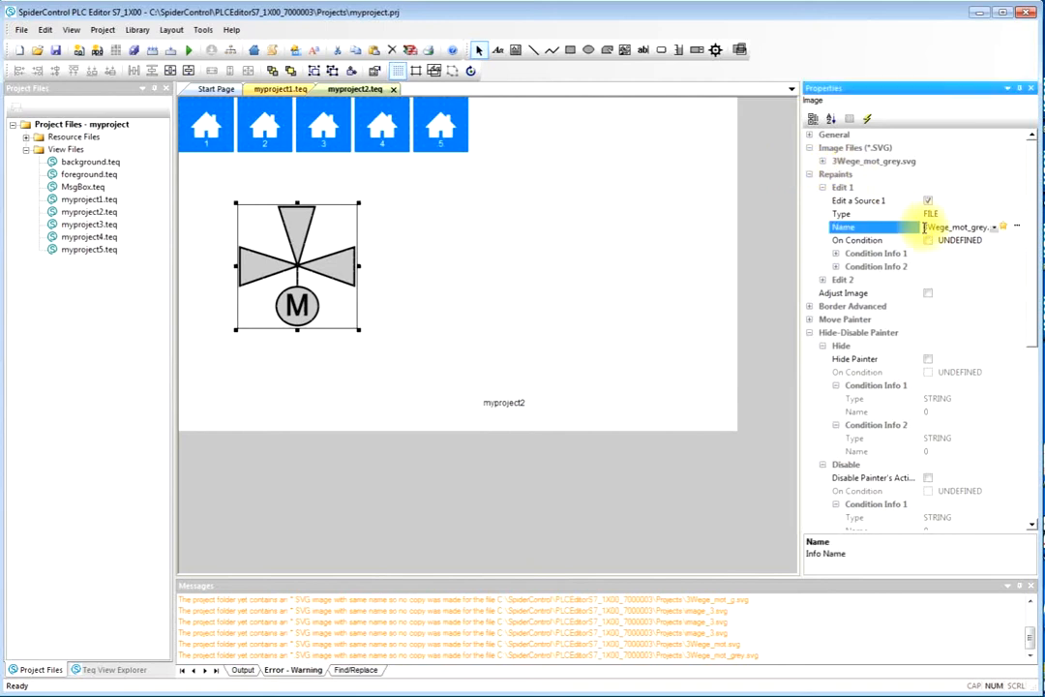
pyautogui.click(823, 163)
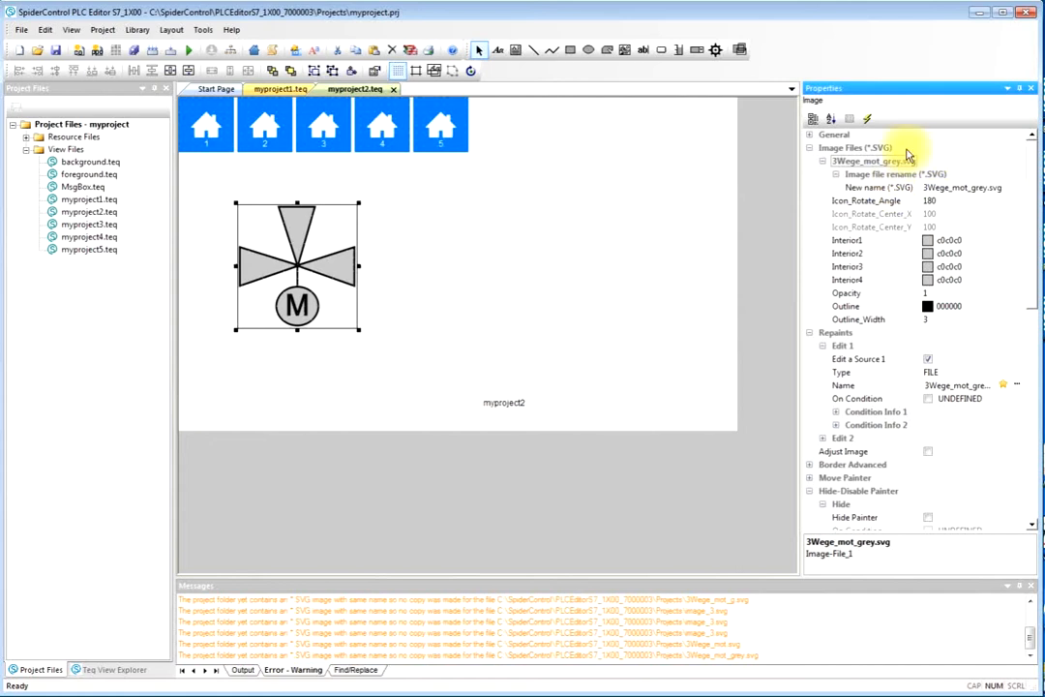
pyautogui.click(985, 188)
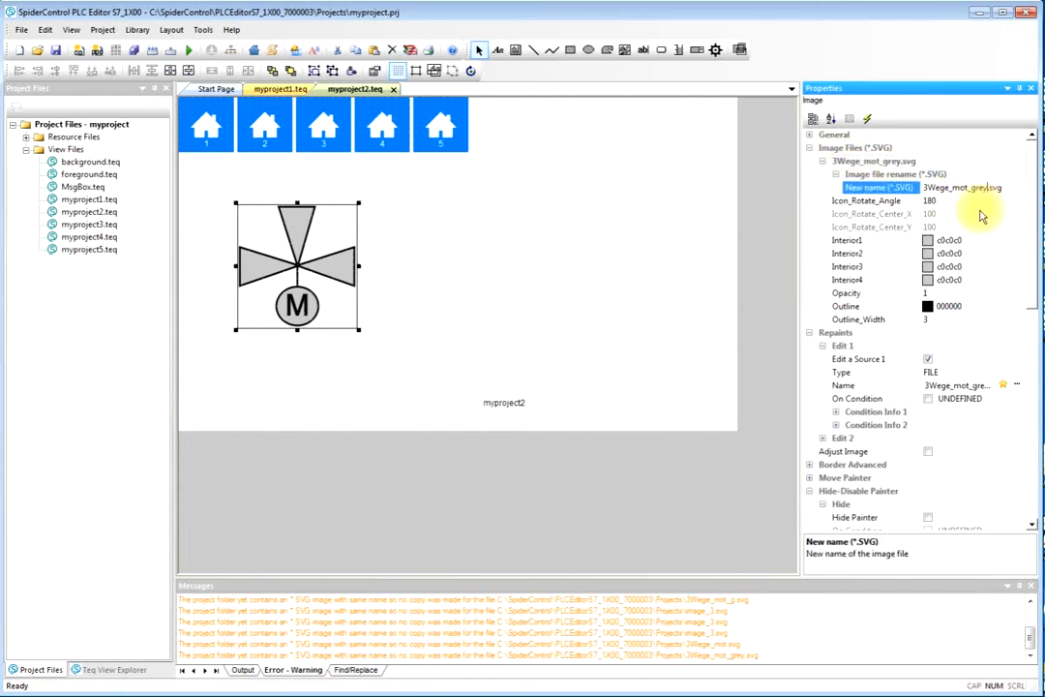
pyautogui.write('en')
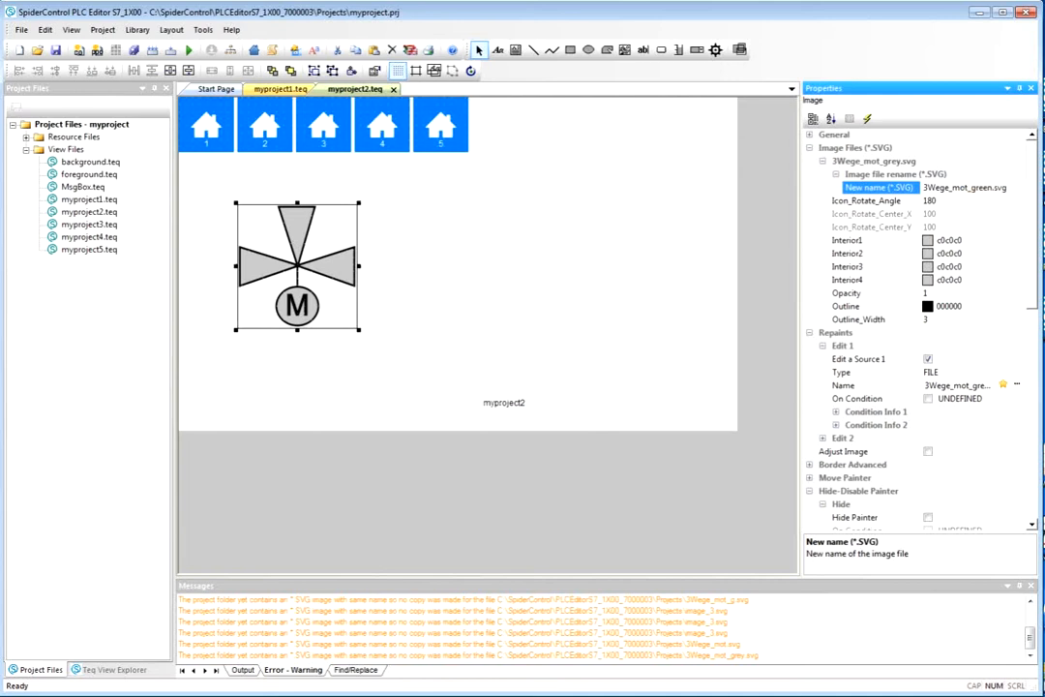
pyautogui.press('Return')
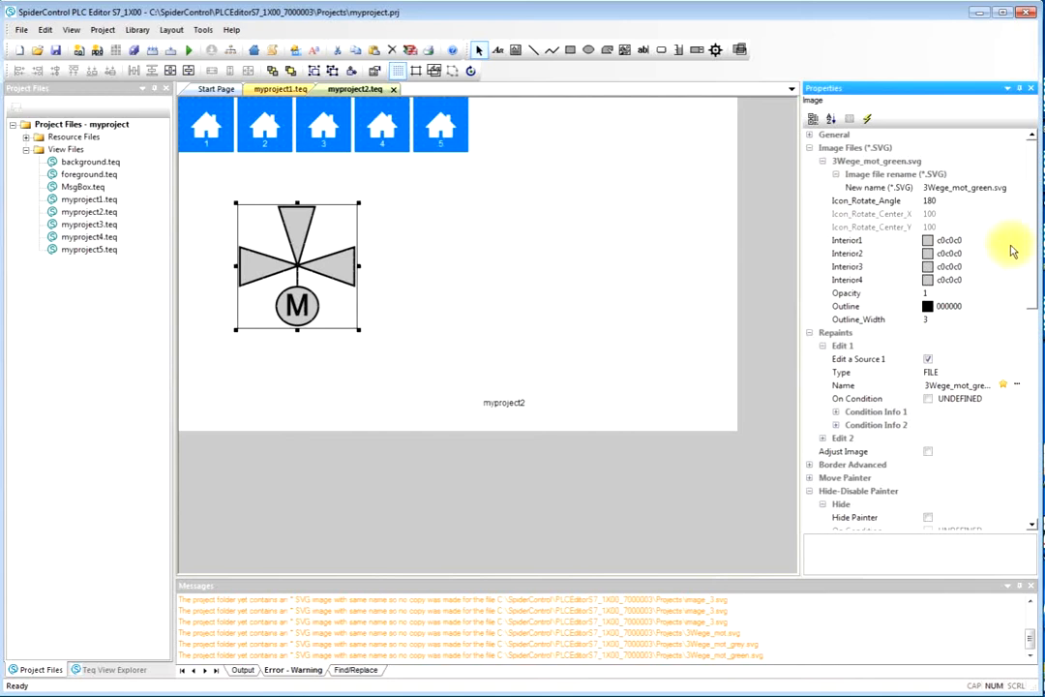
# Set Interior1 through Interior4 of the green valve image to green 00ff00 and deselect the symbol.
pyautogui.click(1016, 240)
pyautogui.click(987, 286)
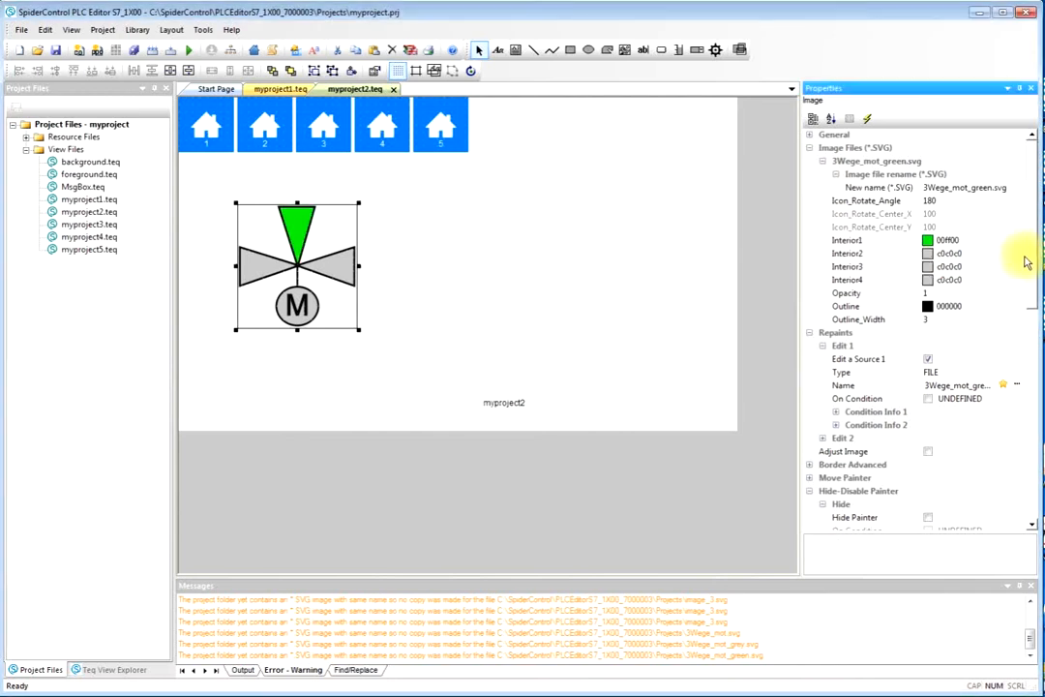
pyautogui.click(1017, 255)
pyautogui.click(987, 298)
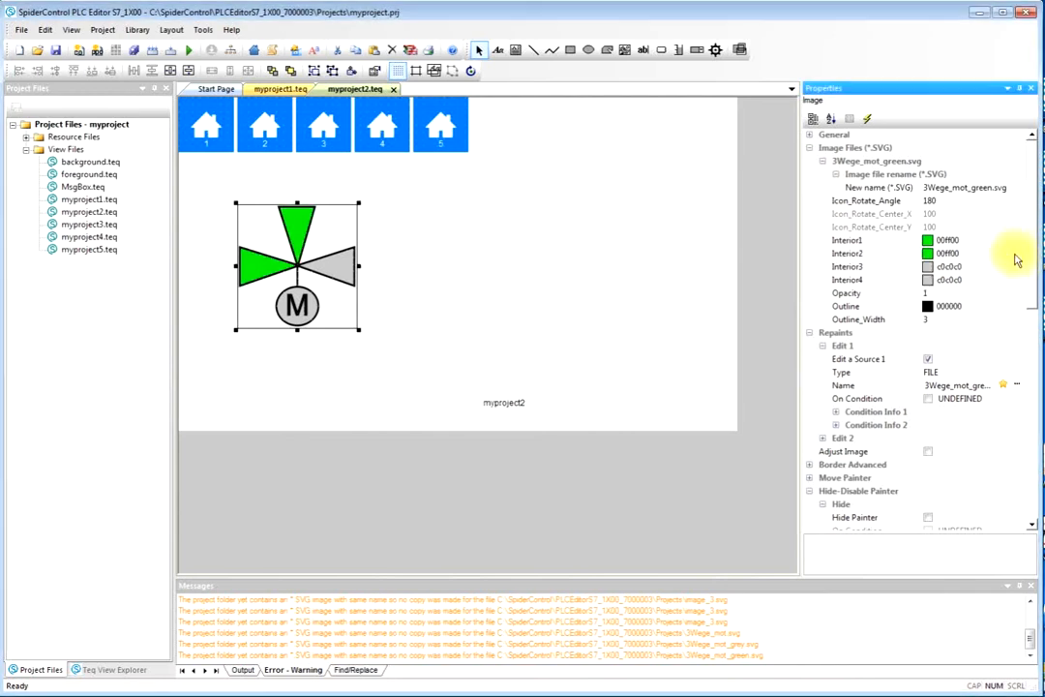
pyautogui.click(1017, 268)
pyautogui.click(988, 310)
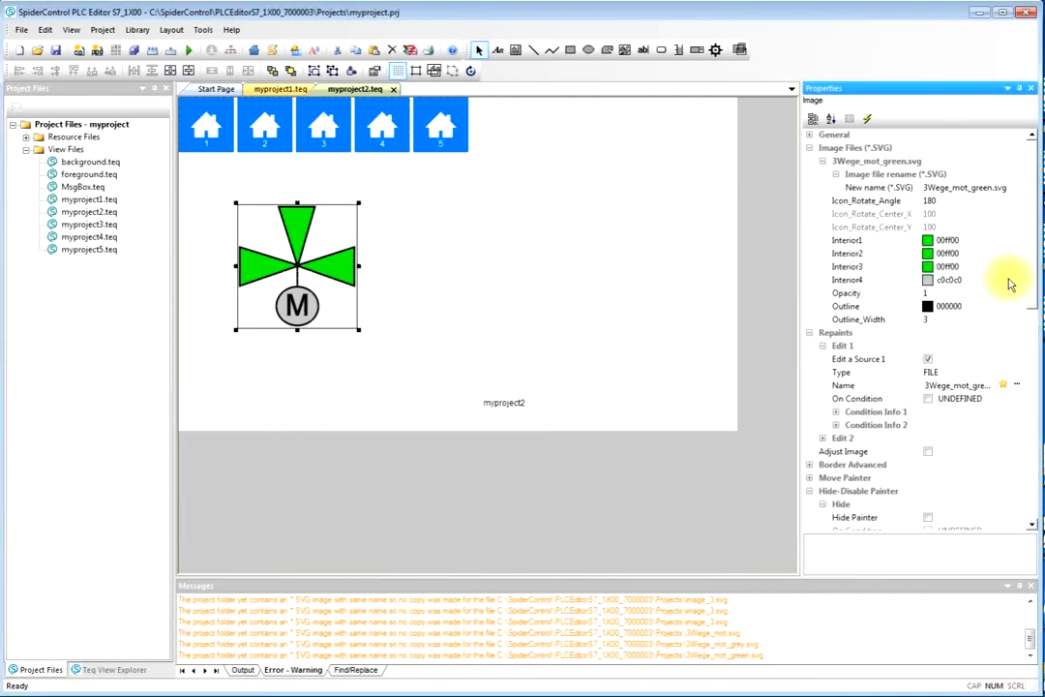
pyautogui.click(1017, 281)
pyautogui.click(988, 325)
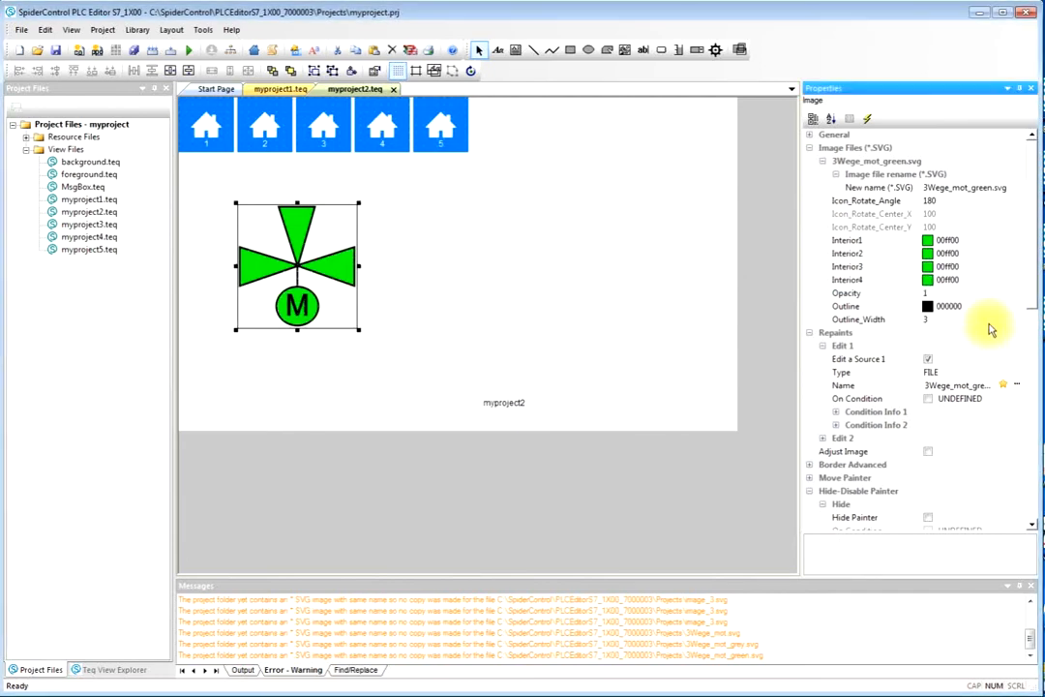
pyautogui.click(625, 331)
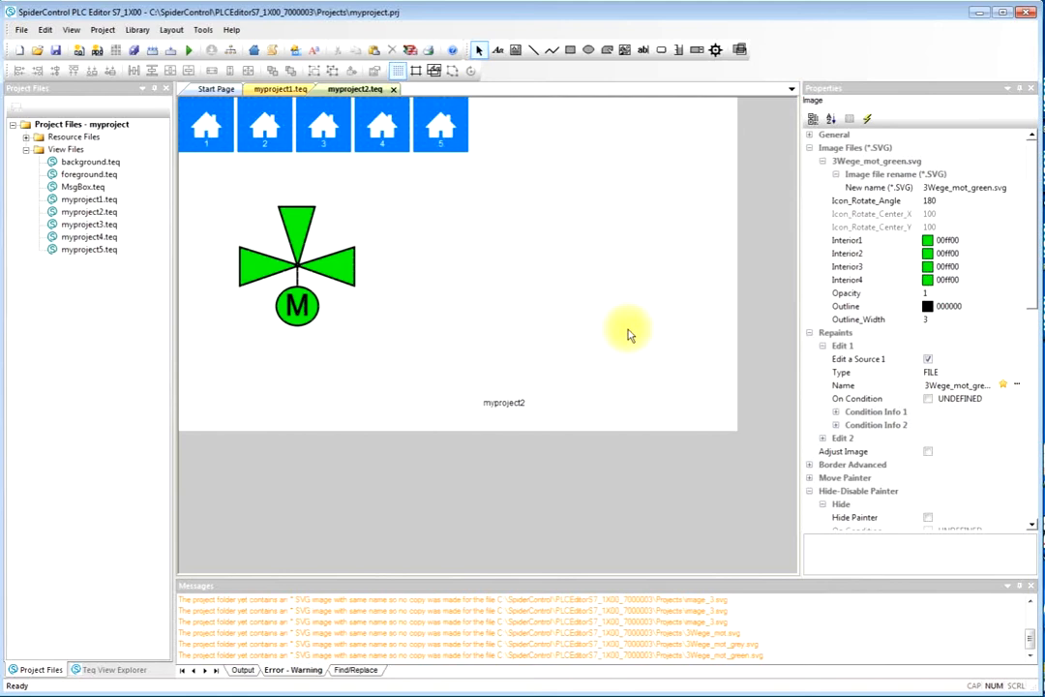
# Give the green valve's SVG image file the new name 3Wege_mot_red.svg.
pyautogui.click(305, 267)
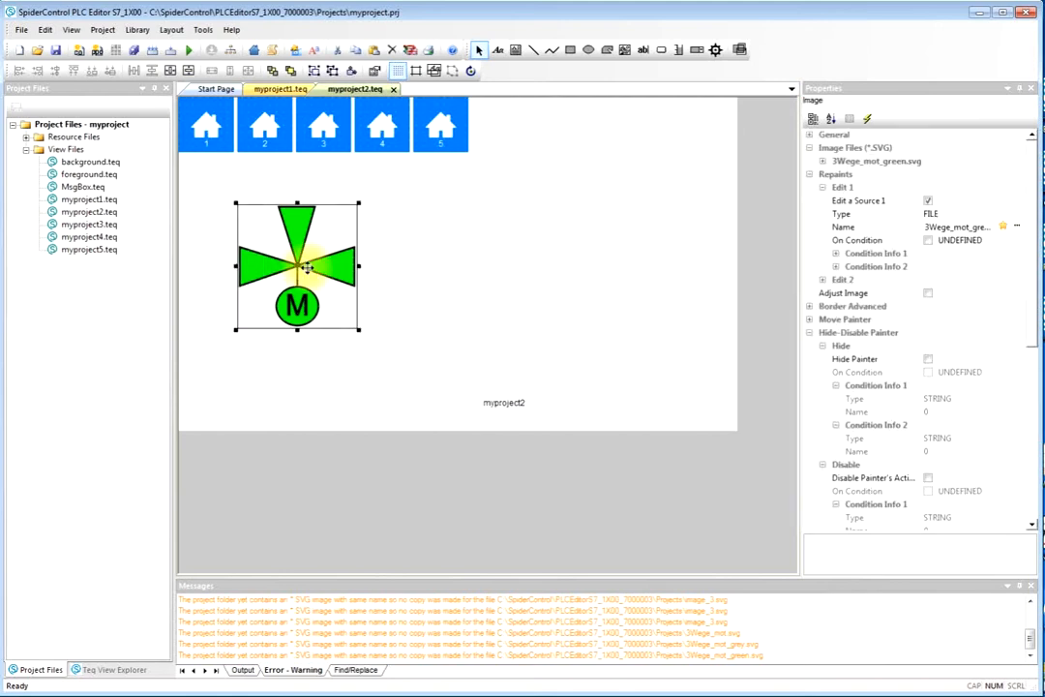
pyautogui.click(822, 160)
pyautogui.click(910, 186)
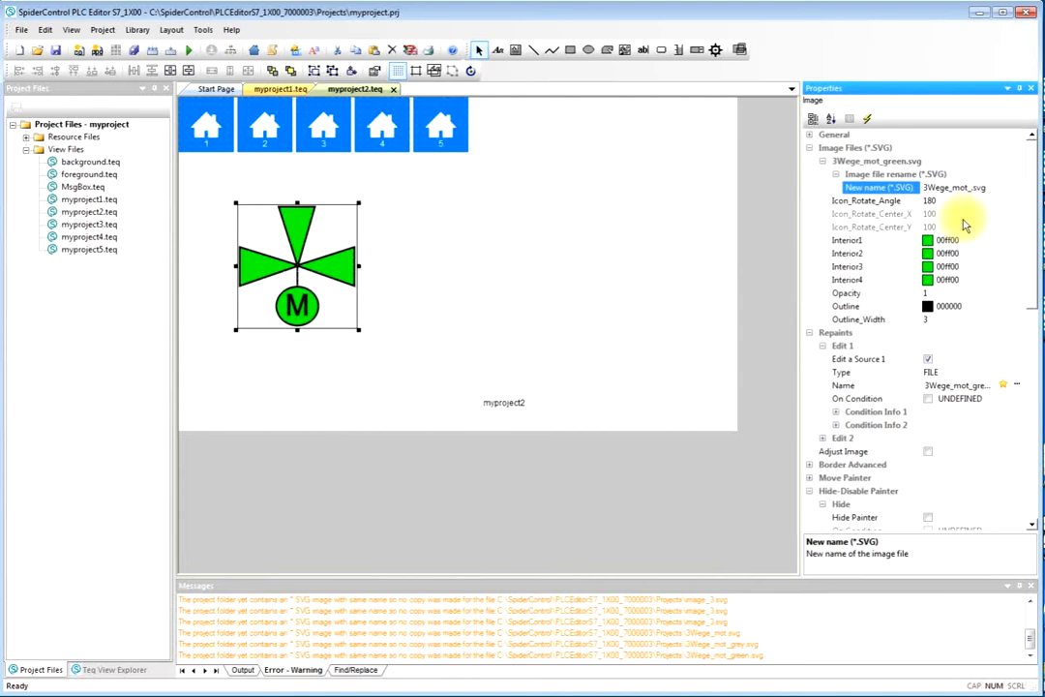
pyautogui.write('red')
pyautogui.press('Return')
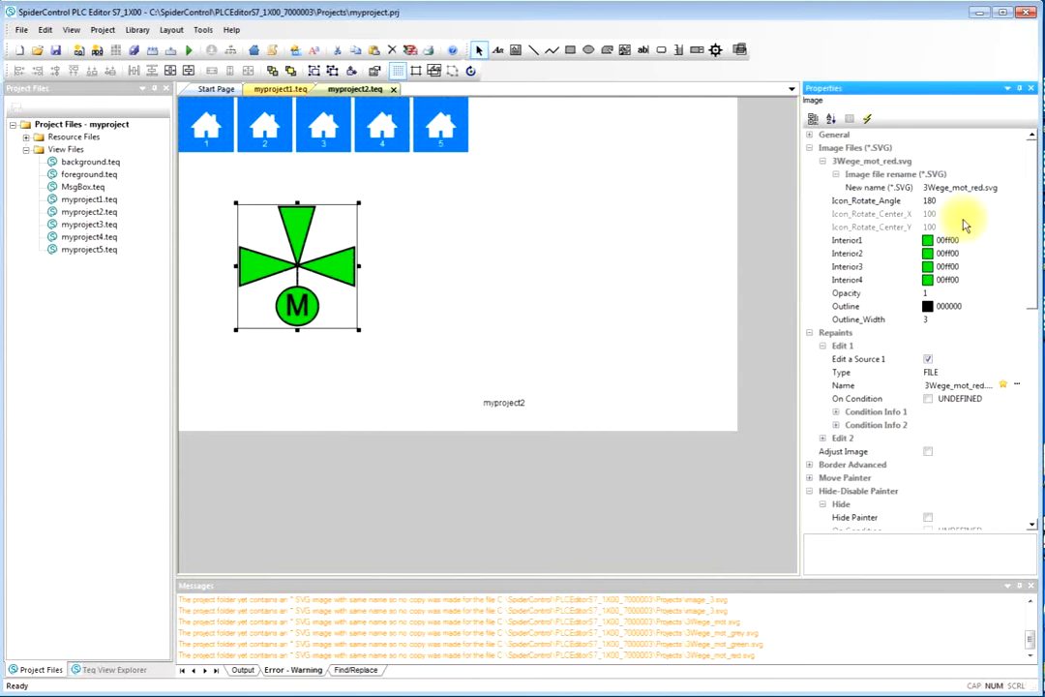
# Set Interior1 through Interior4 of the 3Wege_mot_red.svg image to red ff0000 and deselect the symbol.
pyautogui.click(1019, 240)
pyautogui.click(956, 348)
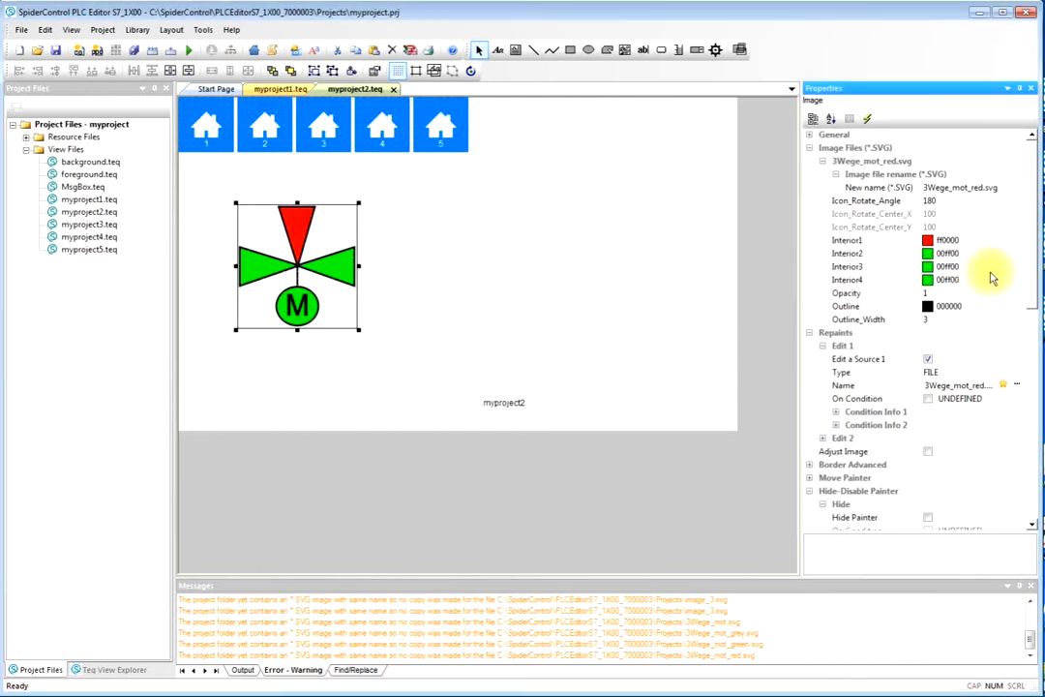
pyautogui.click(1018, 254)
pyautogui.click(1007, 287)
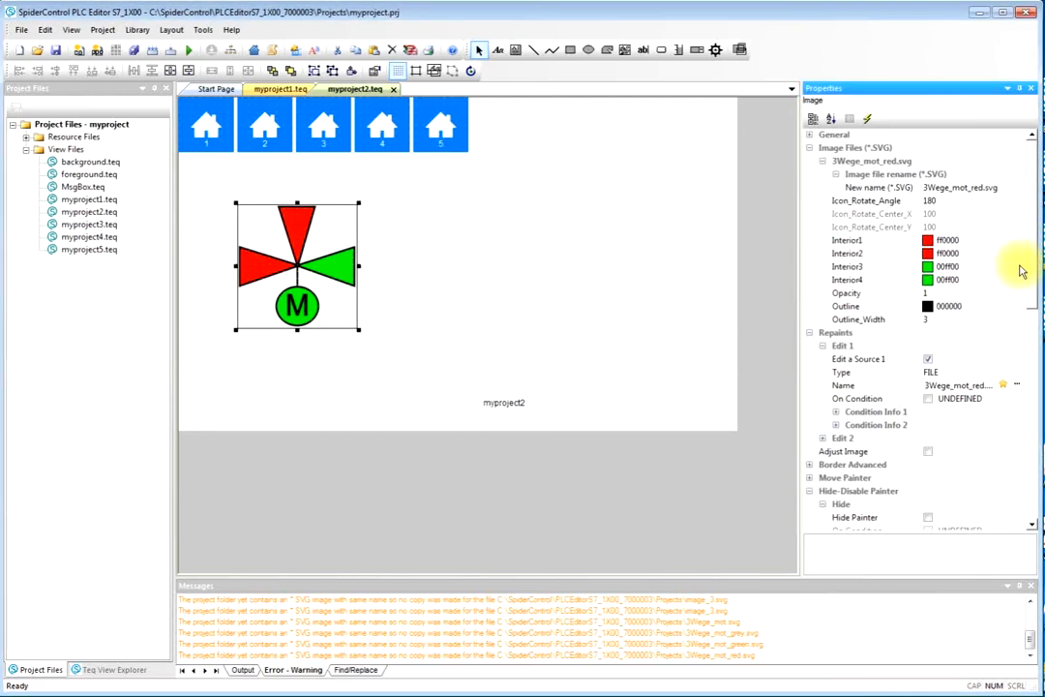
pyautogui.click(1019, 267)
pyautogui.click(973, 313)
pyautogui.click(1021, 281)
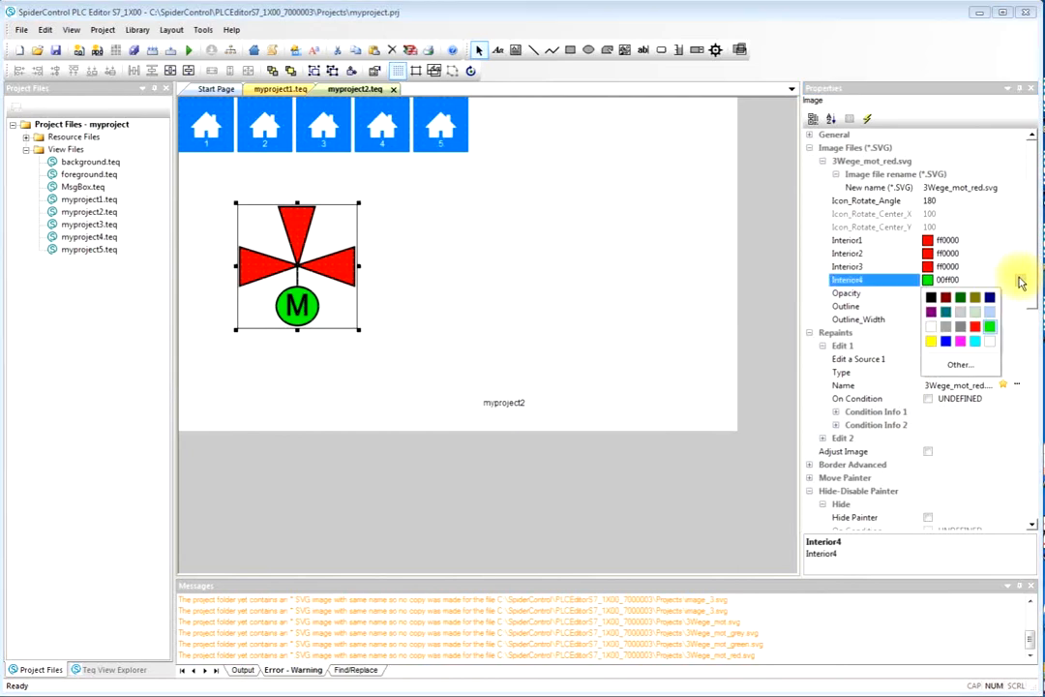
pyautogui.click(975, 326)
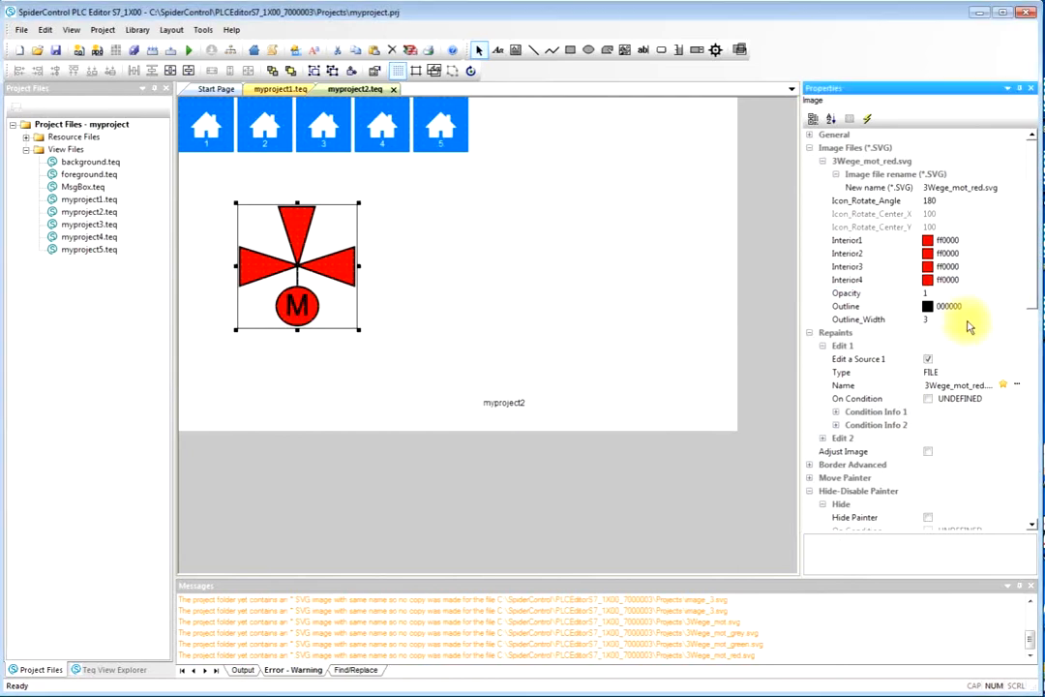
pyautogui.click(543, 279)
# Make the red valve's first repaint source conditional with the == operator.
pyautogui.click(274, 264)
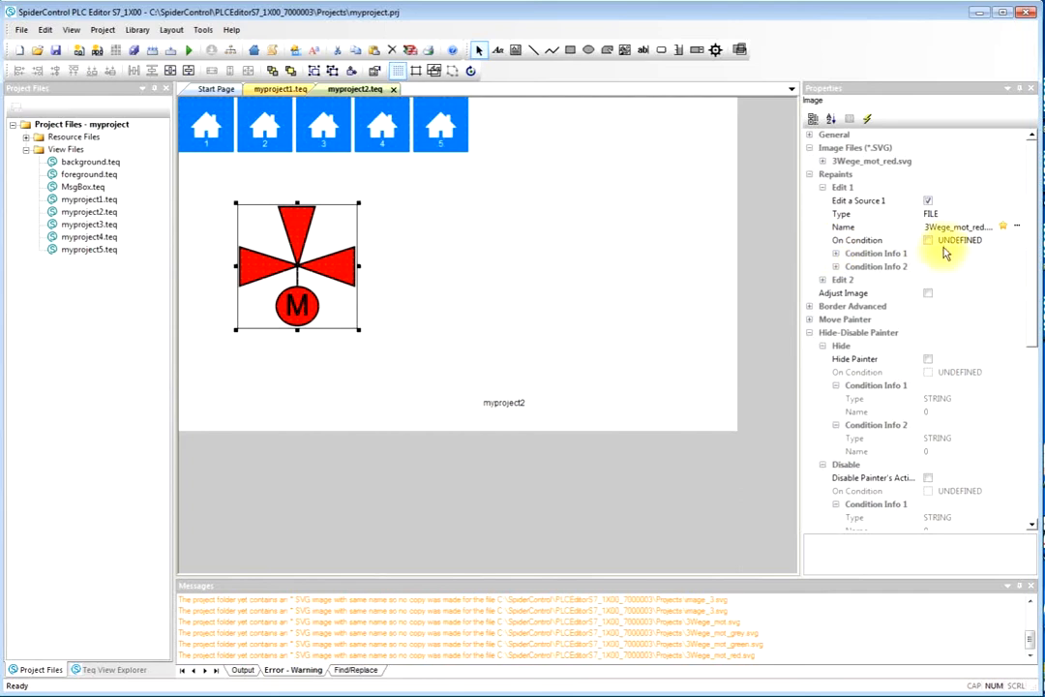
pyautogui.click(1015, 242)
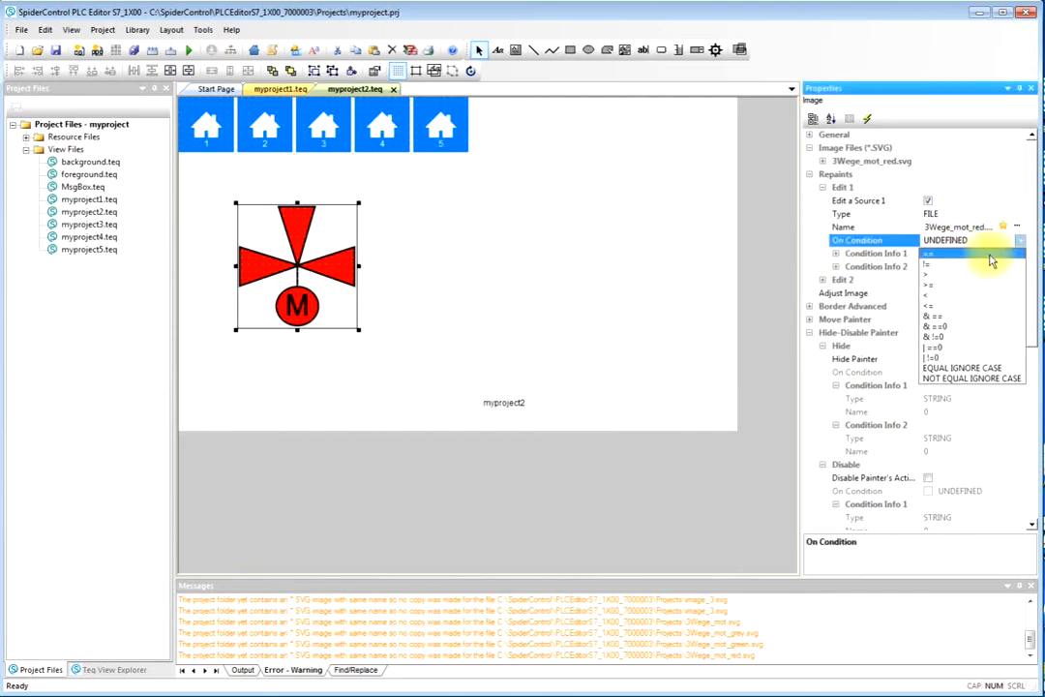
pyautogui.click(990, 255)
# Set Condition Info 1 of the first repaint source to type PPO with the name valveState.
pyautogui.click(836, 254)
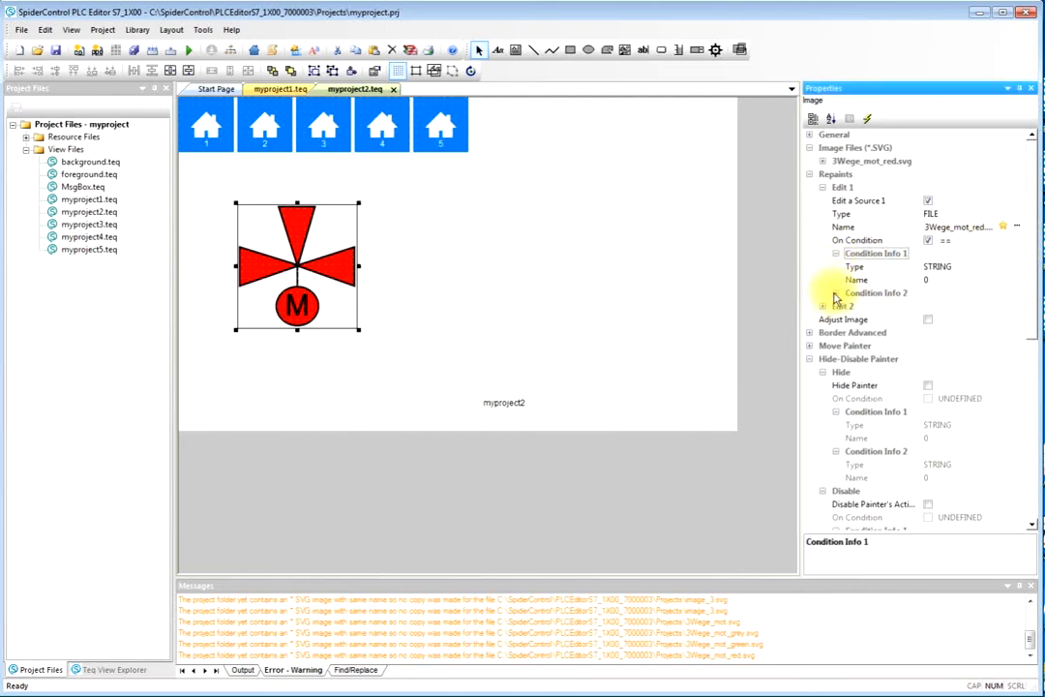
pyautogui.click(834, 293)
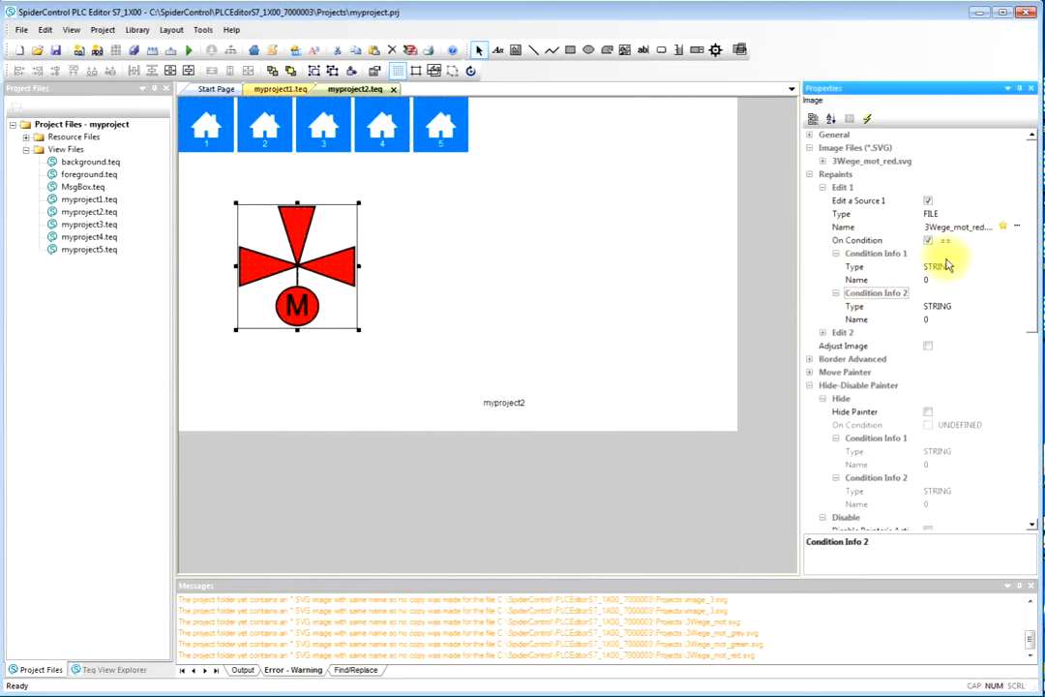
pyautogui.click(1020, 269)
pyautogui.click(995, 280)
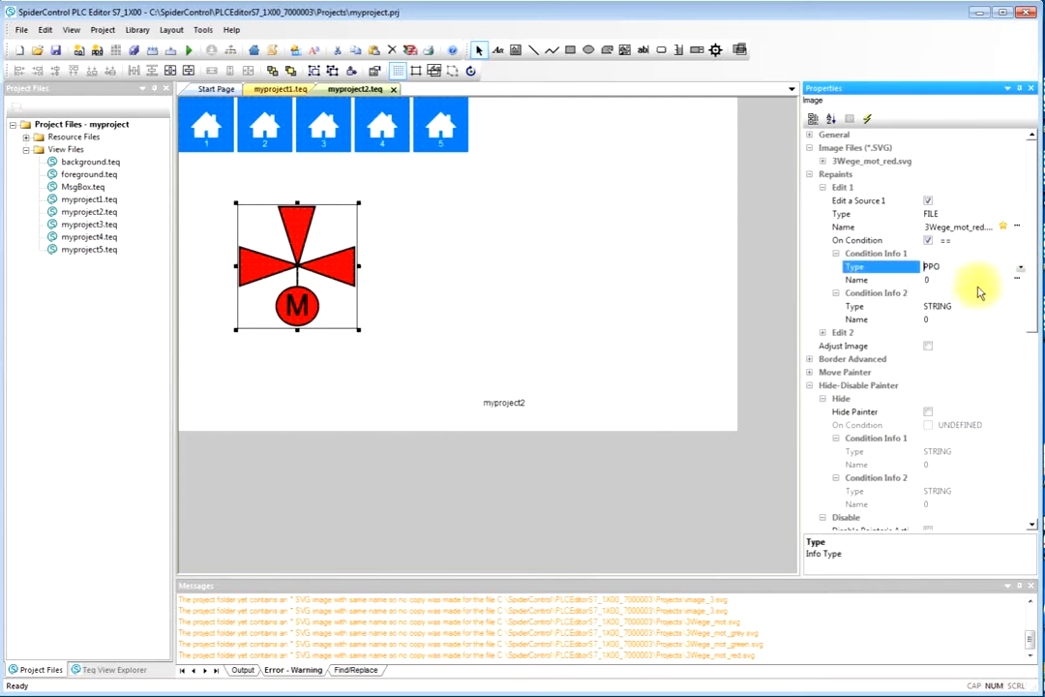
pyautogui.click(966, 281)
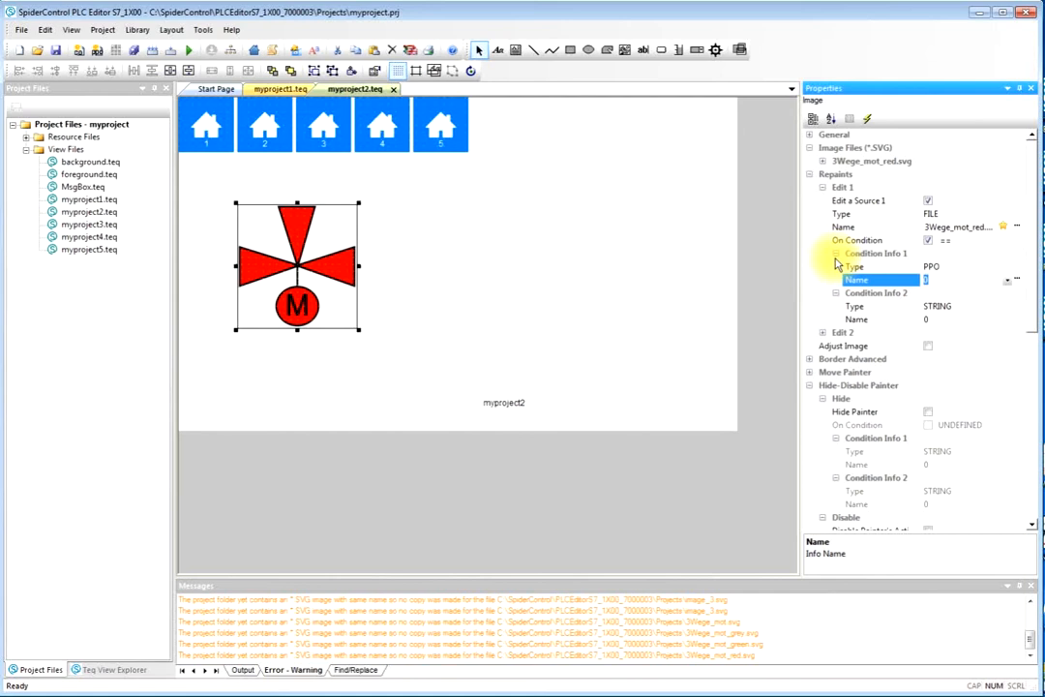
pyautogui.write('valveState')
pyautogui.click(836, 279)
pyautogui.write('c0c0c0')
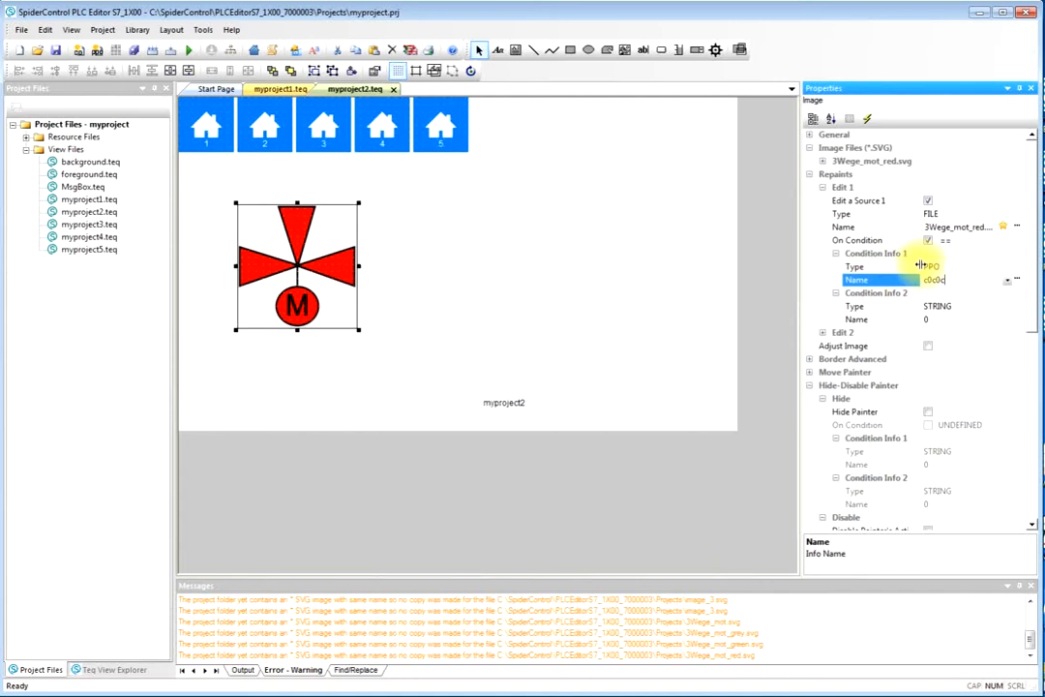
pyautogui.write('valveState')
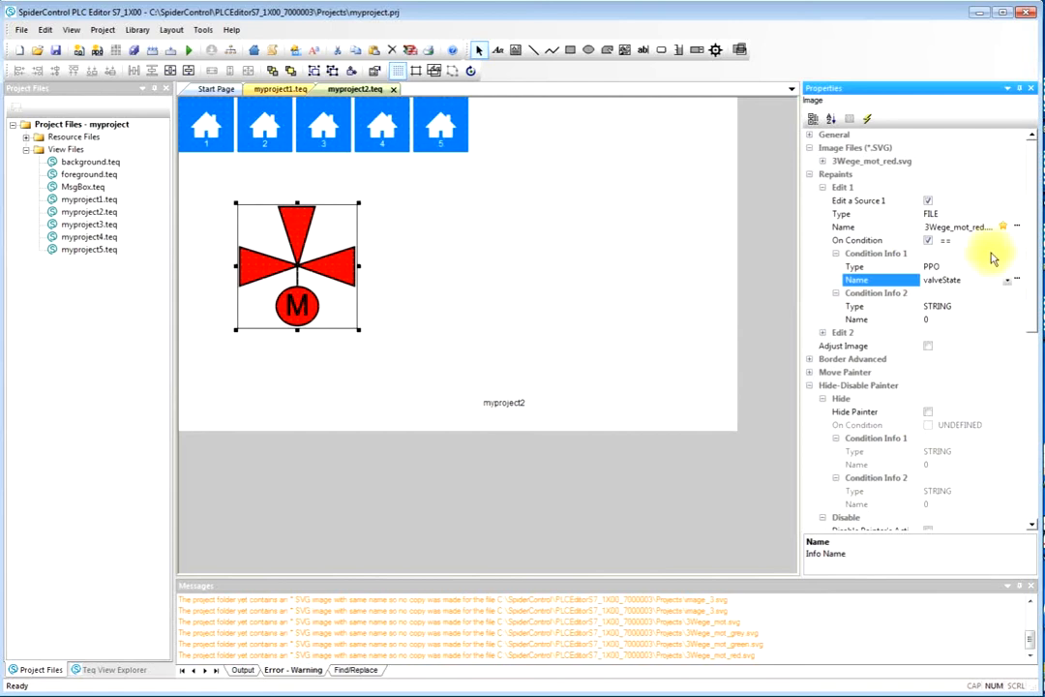
pyautogui.click(869, 279)
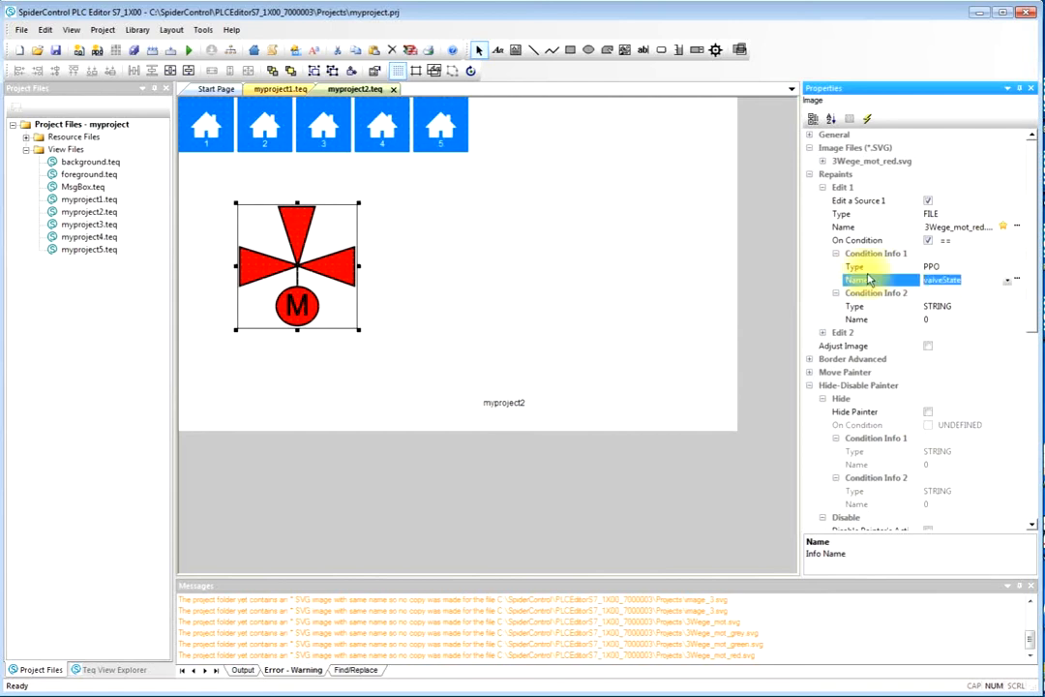
pyautogui.click(982, 293)
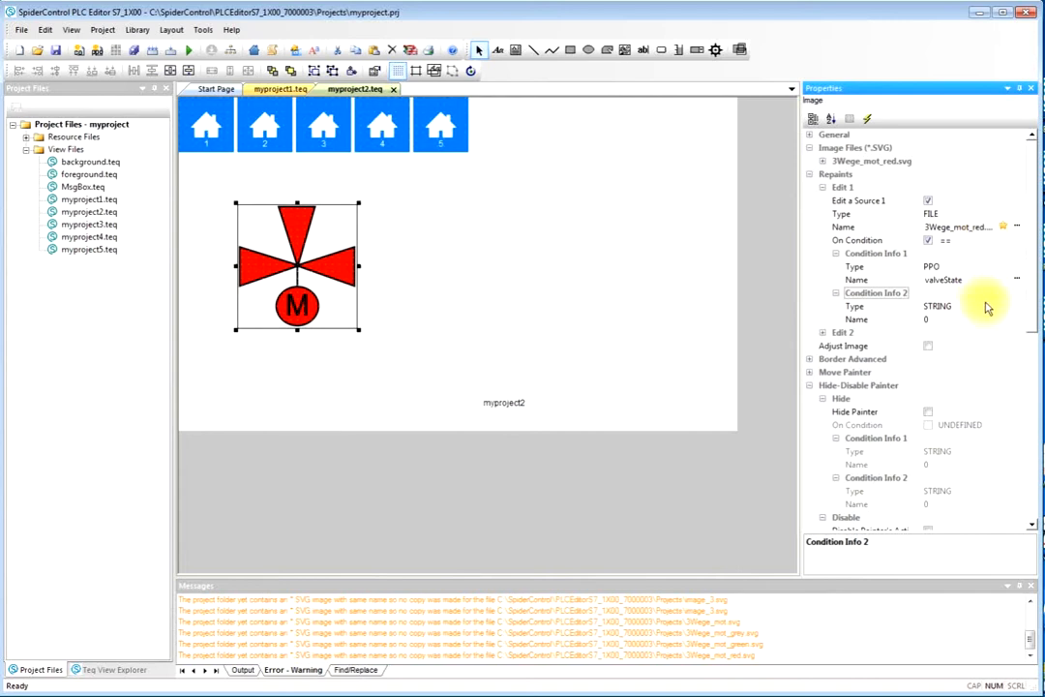
# Enable the valve's second repaint source and make it conditional with the == operator.
pyautogui.moveTo(1029, 314); pyautogui.dragTo(1034, 331)
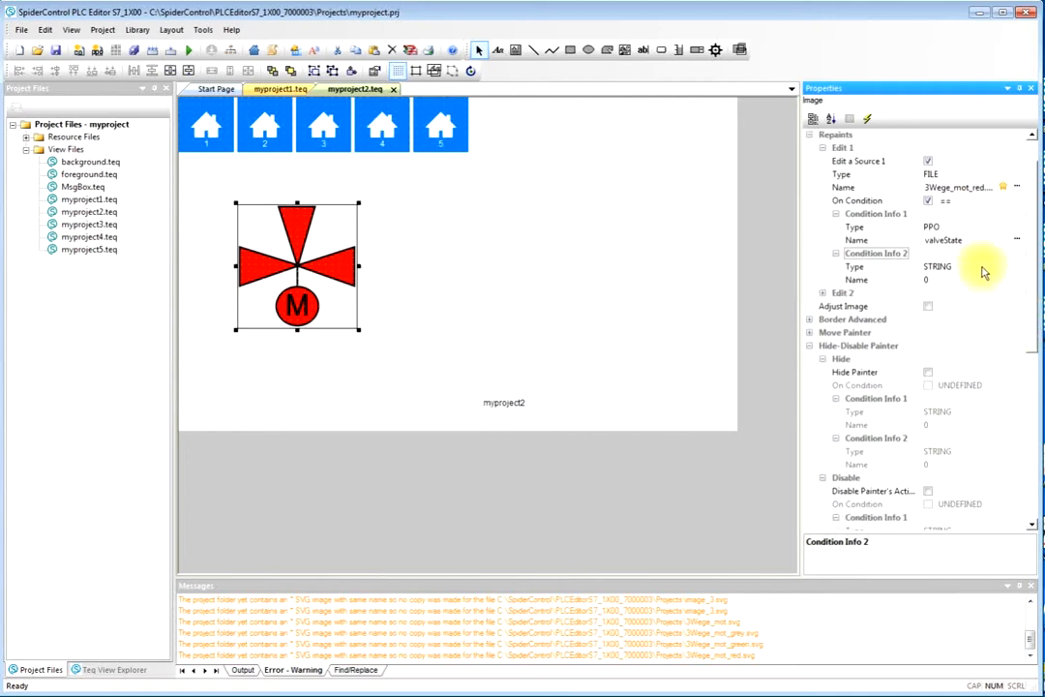
pyautogui.click(822, 293)
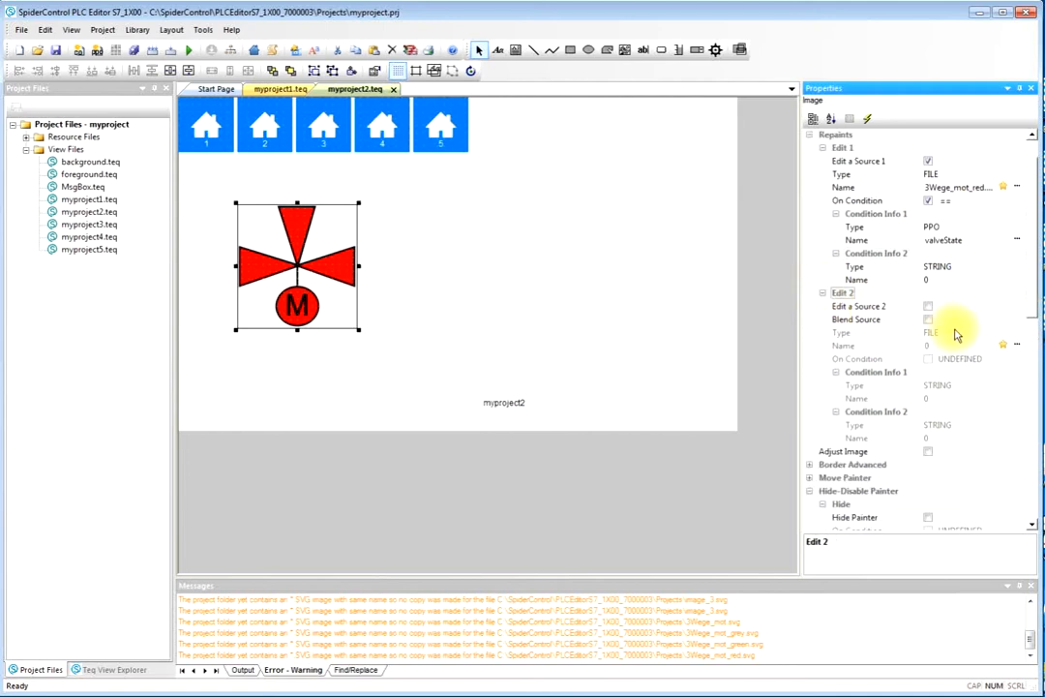
pyautogui.click(928, 307)
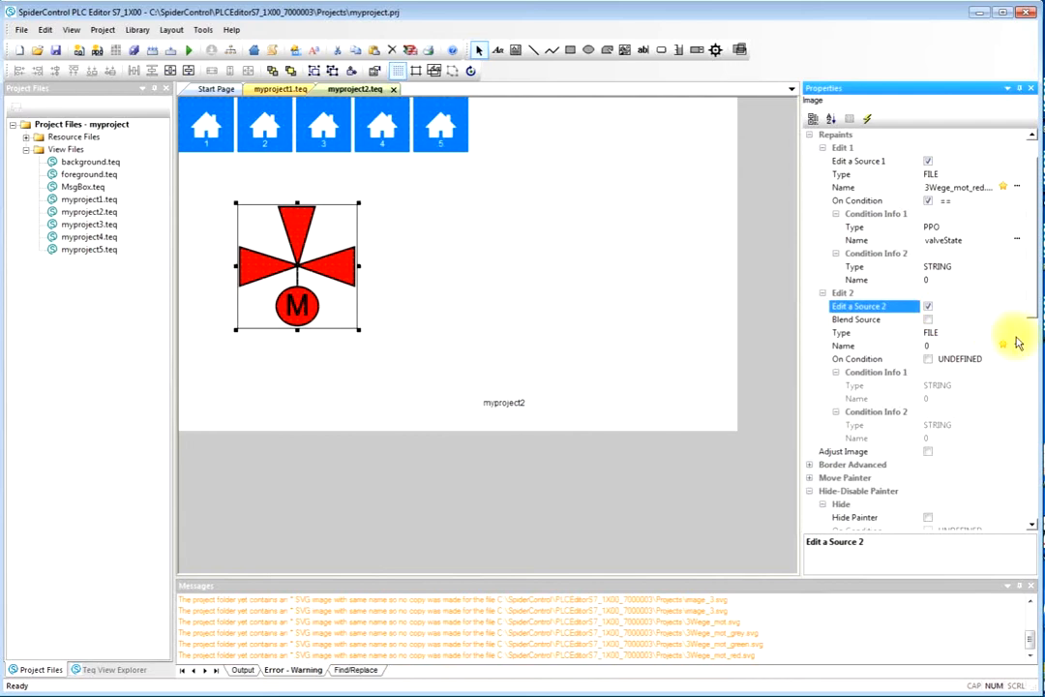
pyautogui.click(928, 359)
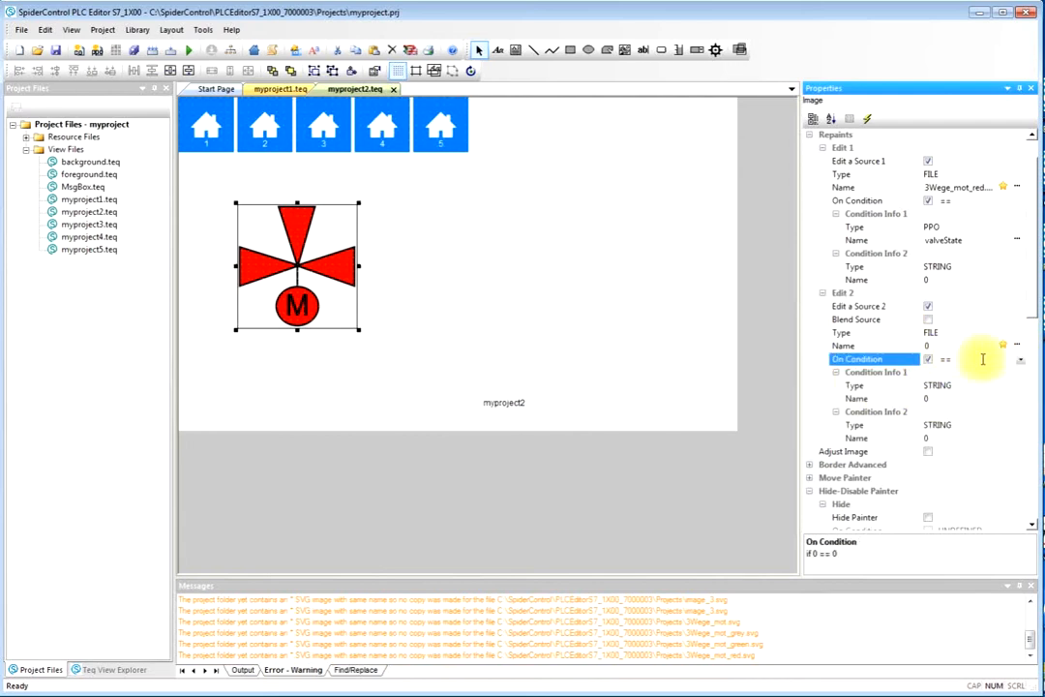
# Define the second source's condition as PPO valveState compared with the value 1.
pyautogui.click(1022, 385)
pyautogui.click(1020, 385)
pyautogui.click(997, 401)
pyautogui.click(910, 399)
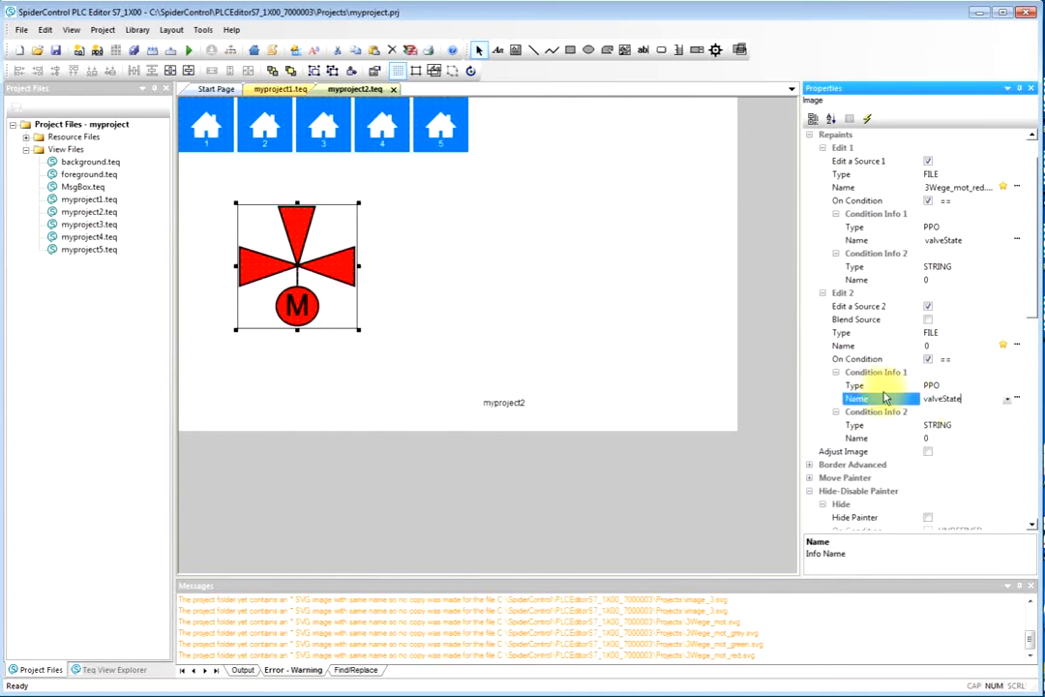
pyautogui.click(926, 439)
pyautogui.write('1')
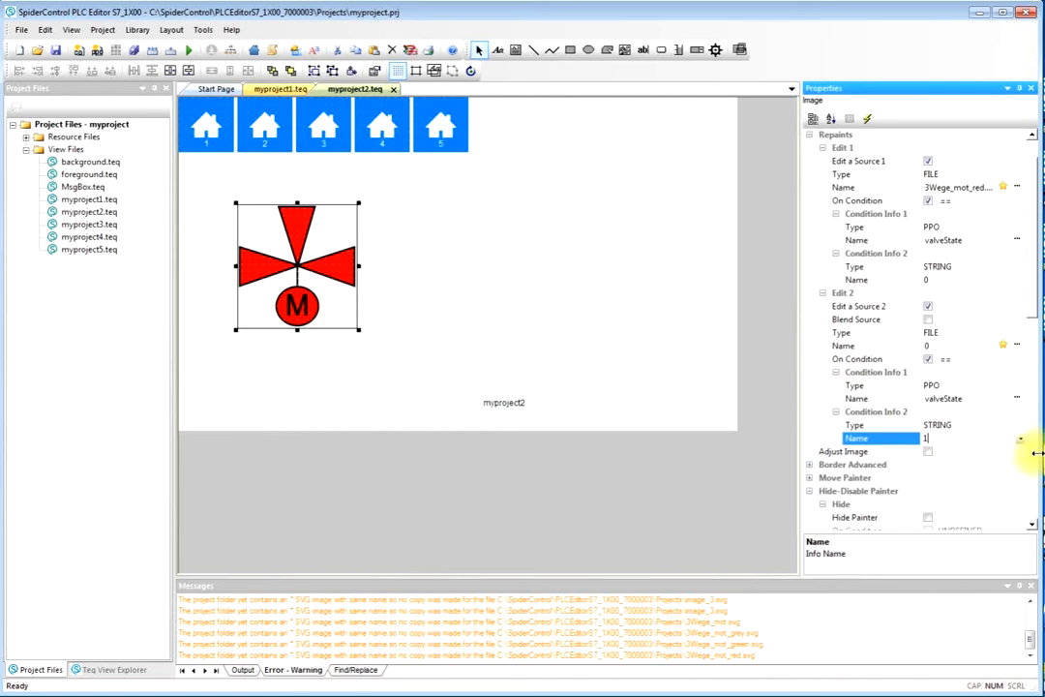
# Assign 3Wege_mot_green.svg from the Projects folder as the image of the second repaint source.
pyautogui.moveTo(1033, 312); pyautogui.dragTo(1033, 280)
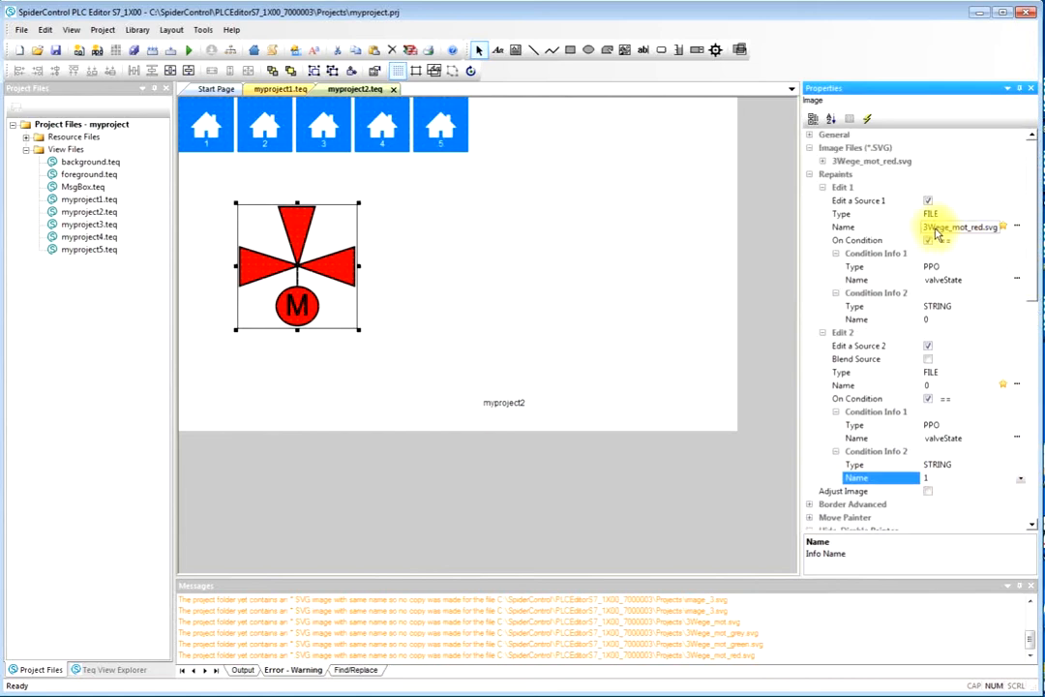
pyautogui.click(1016, 385)
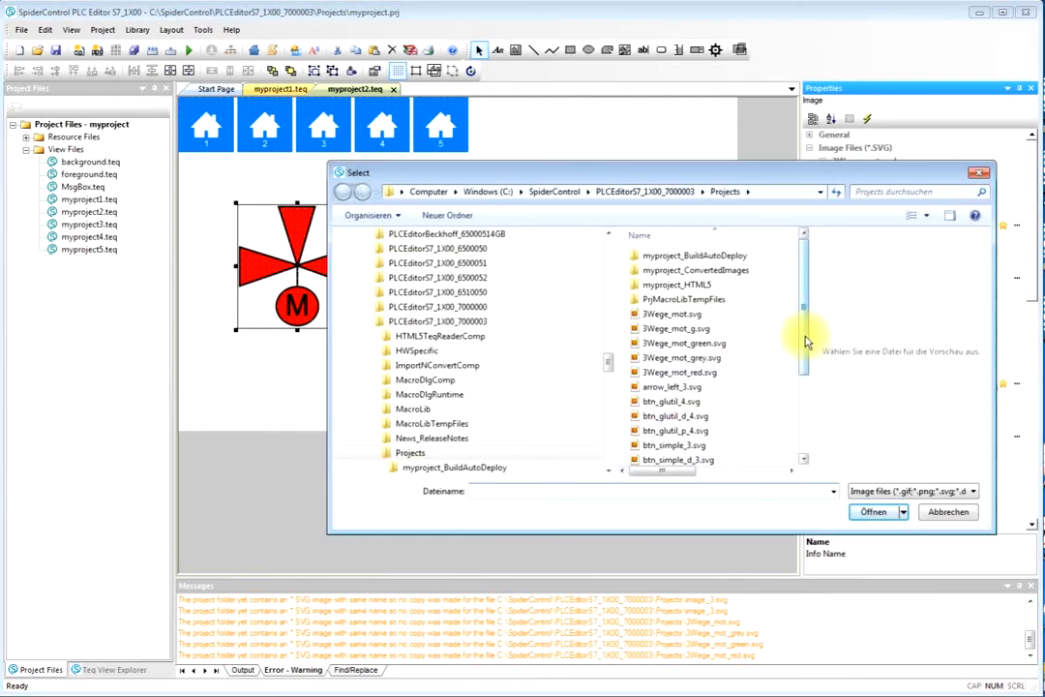
pyautogui.click(672, 344)
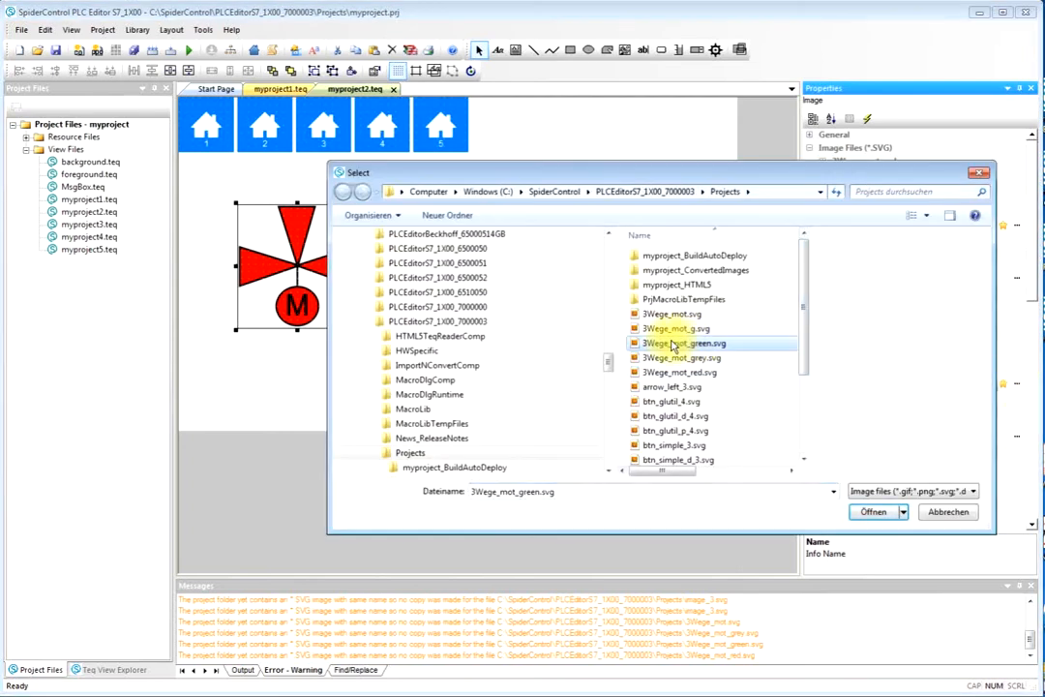
pyautogui.click(876, 513)
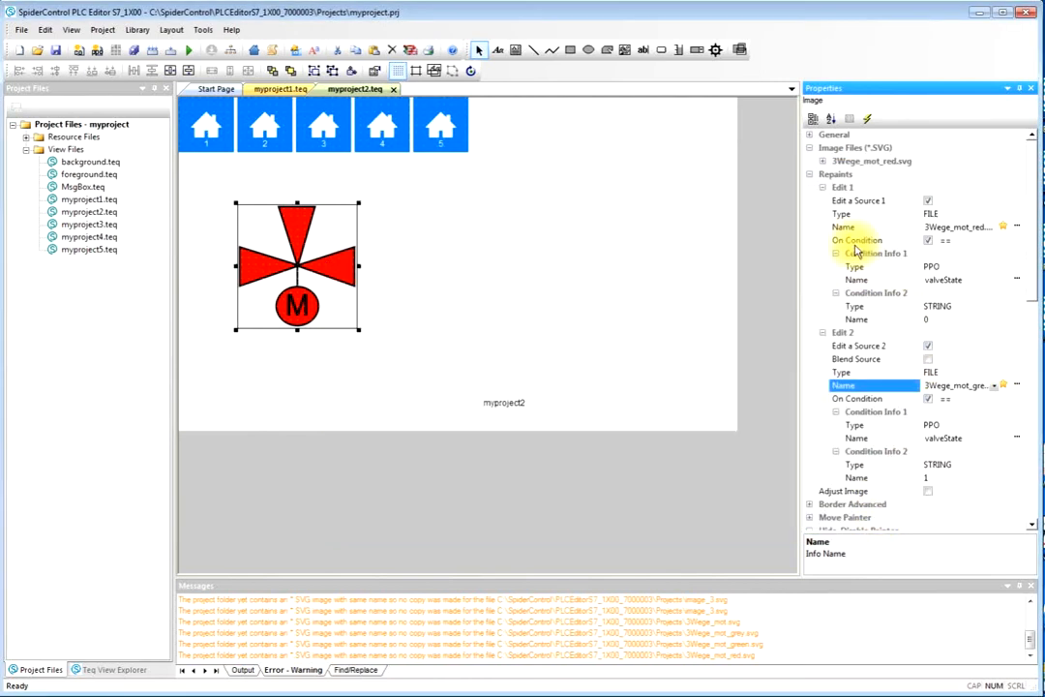
# Examine the valve's collapsed property groups and its list of advanced repaints and actions.
pyautogui.click(823, 186)
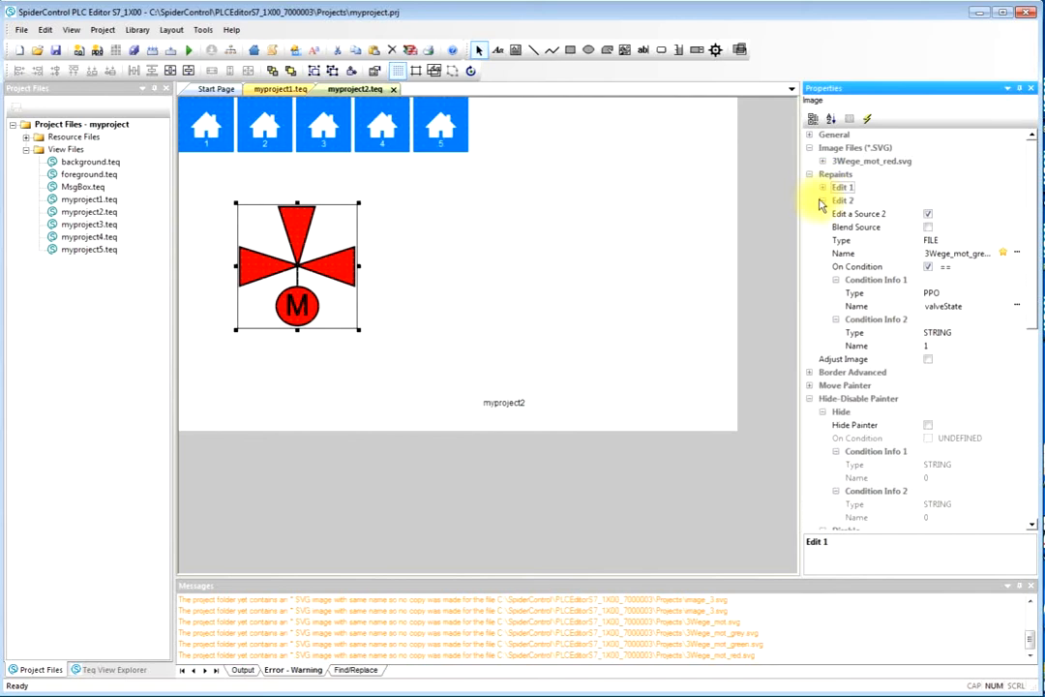
pyautogui.click(822, 201)
pyautogui.click(822, 200)
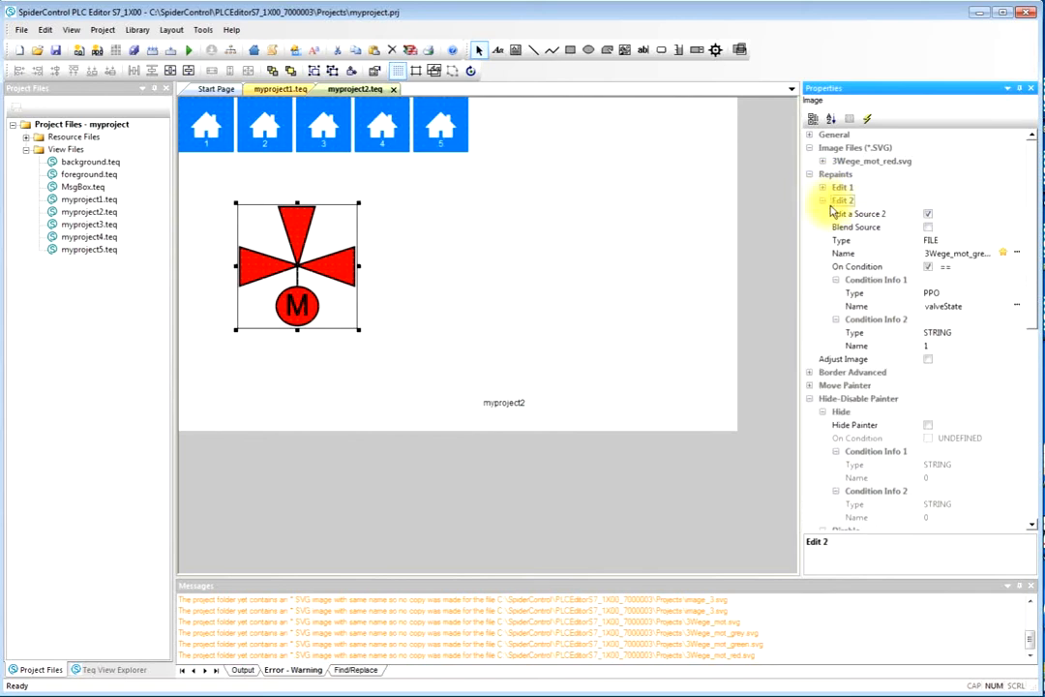
pyautogui.click(823, 200)
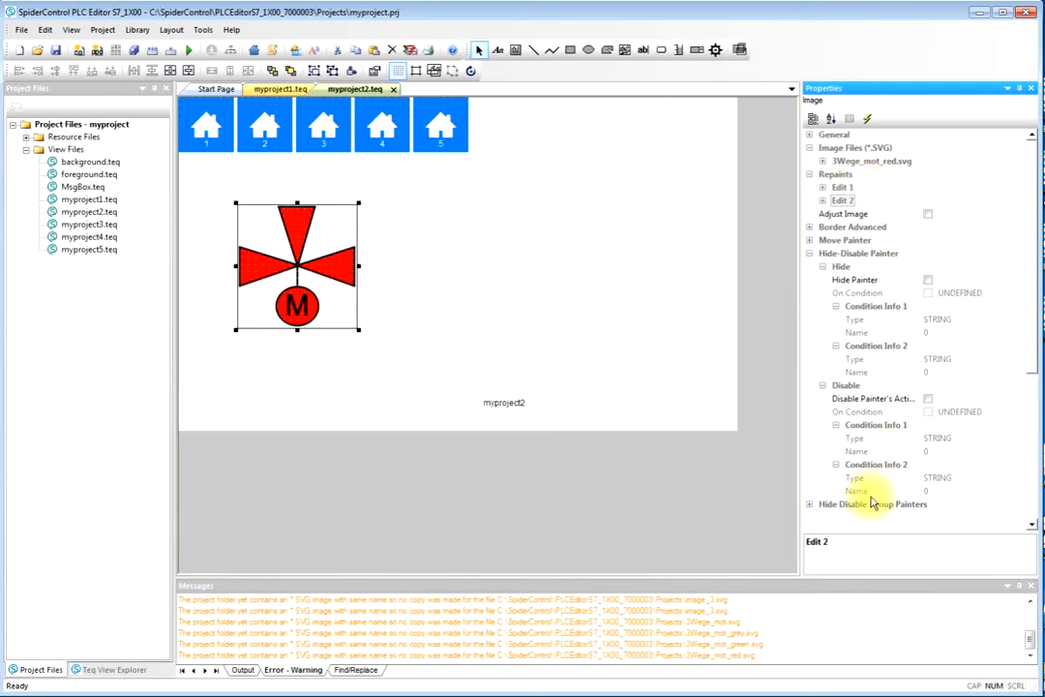
pyautogui.moveTo(771, 580); pyautogui.dragTo(768, 596)
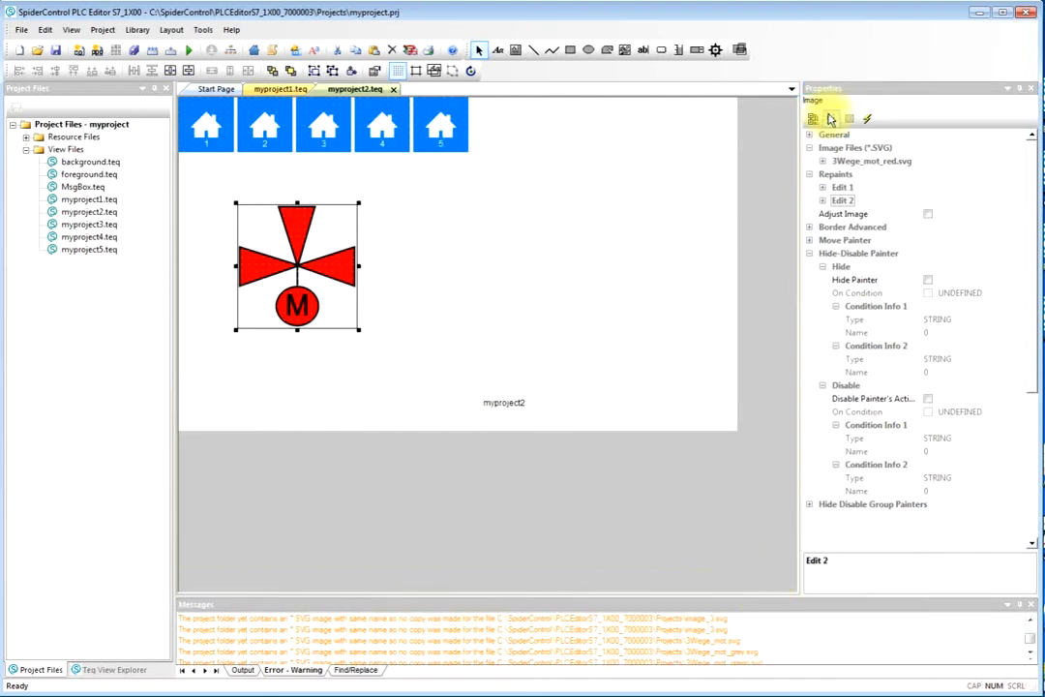
pyautogui.click(808, 174)
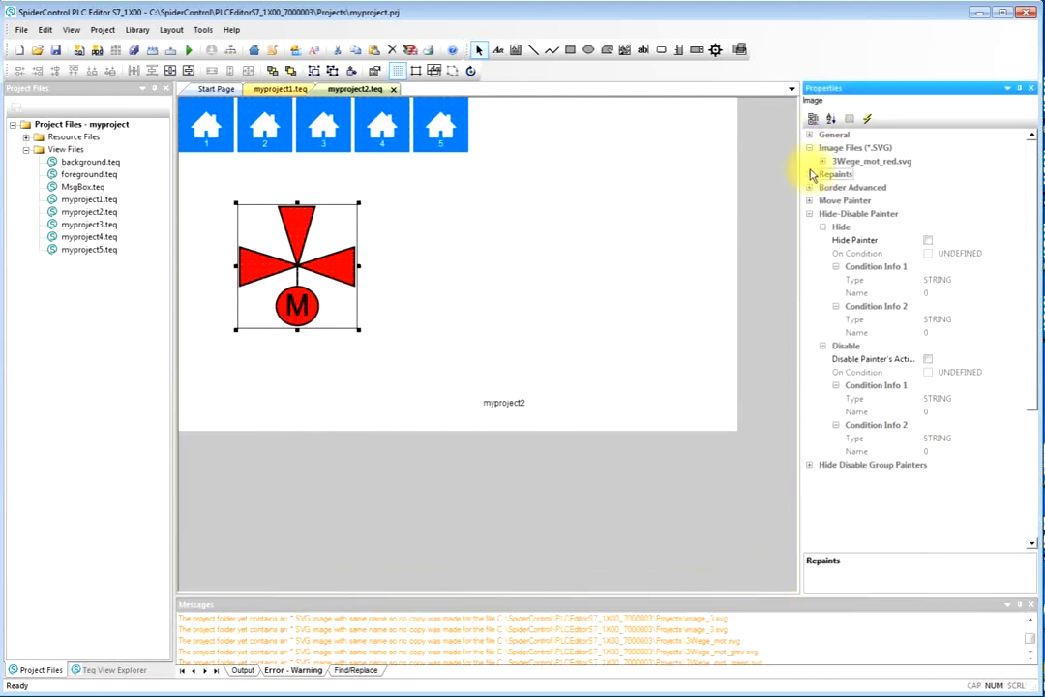
pyautogui.click(868, 119)
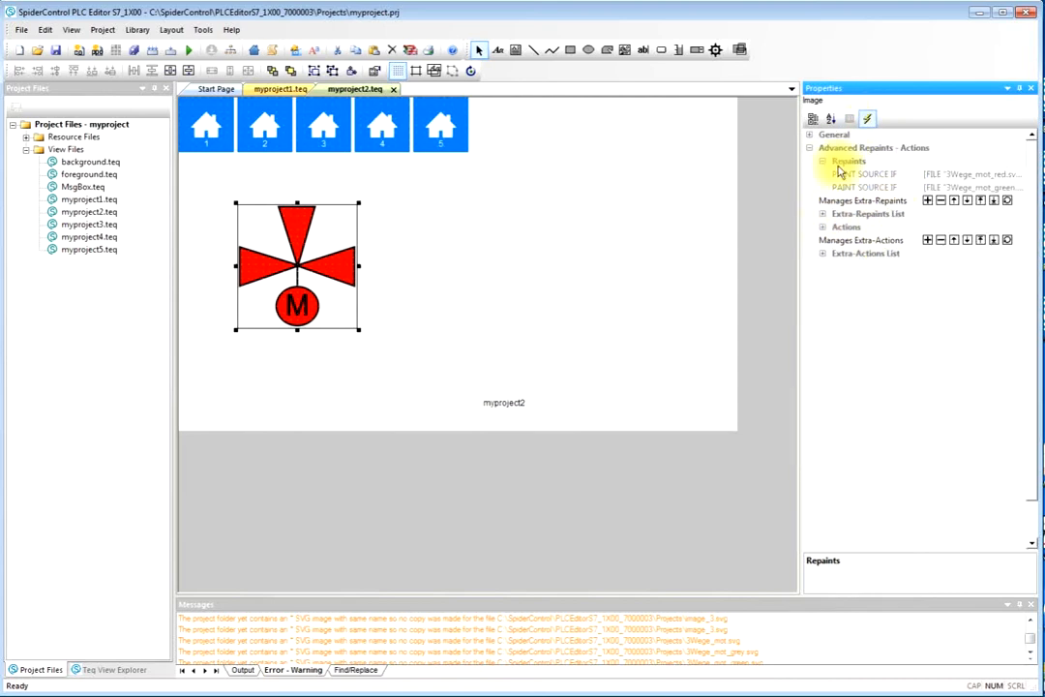
pyautogui.click(867, 119)
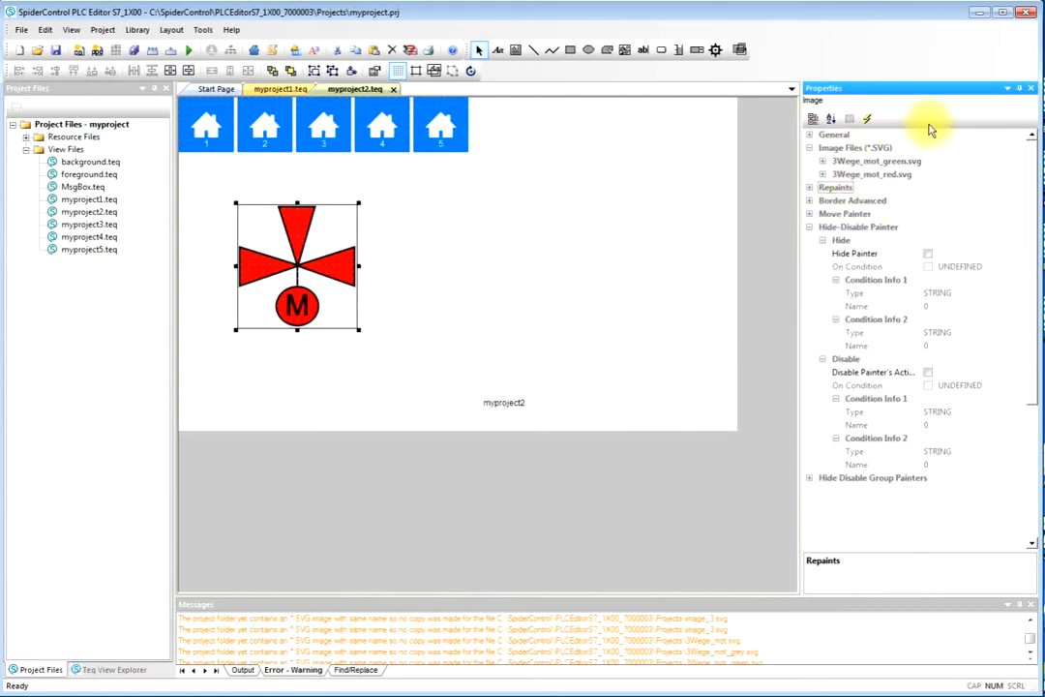
pyautogui.click(811, 136)
pyautogui.click(811, 135)
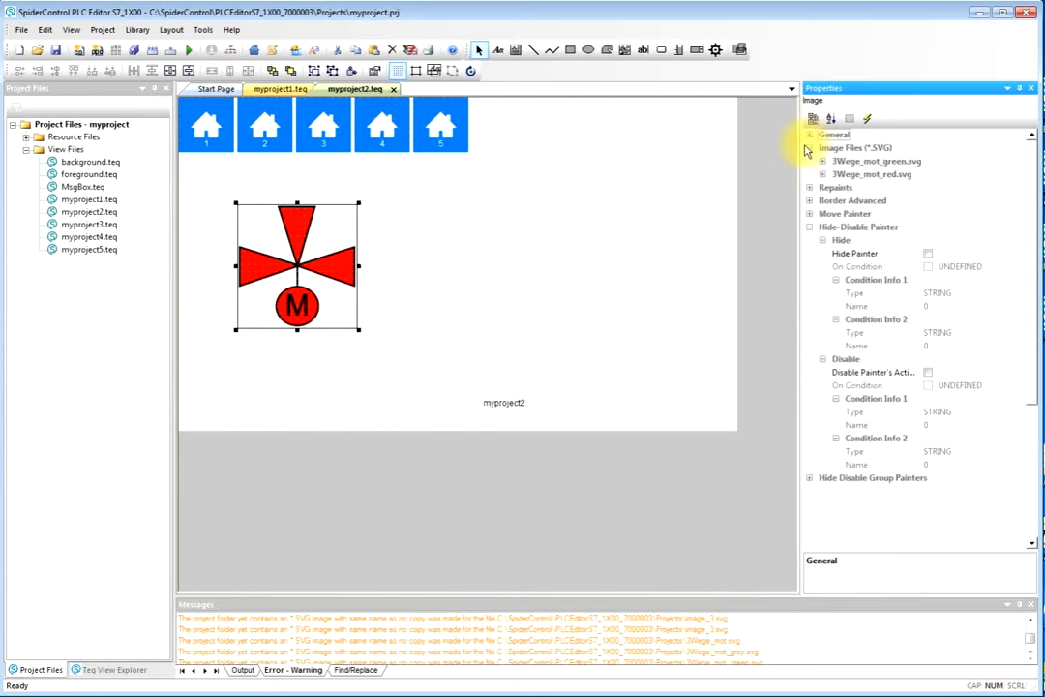
# Examine the valve's image files and first repaint settings, and read both conditional paint sources in the advanced repaints list.
pyautogui.click(808, 148)
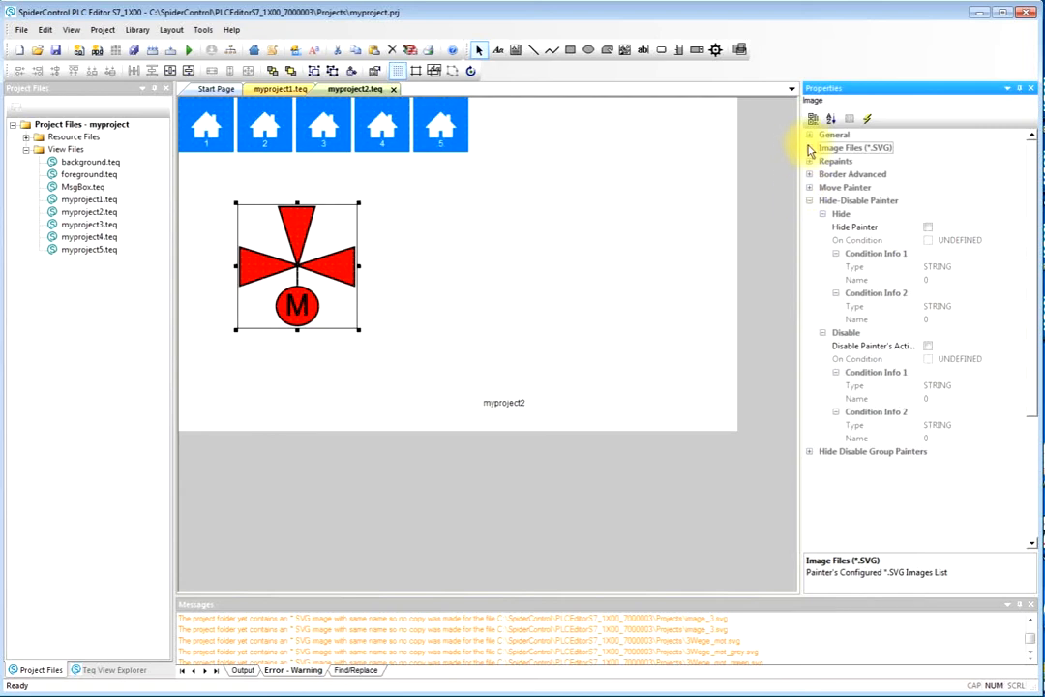
pyautogui.click(810, 149)
pyautogui.click(810, 187)
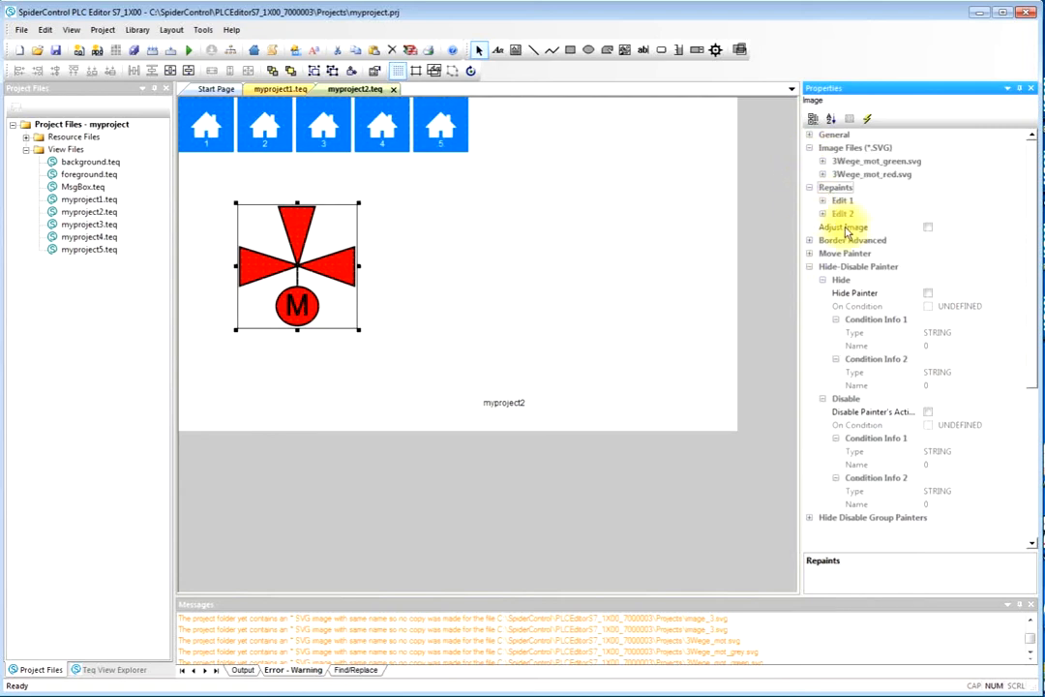
pyautogui.click(823, 201)
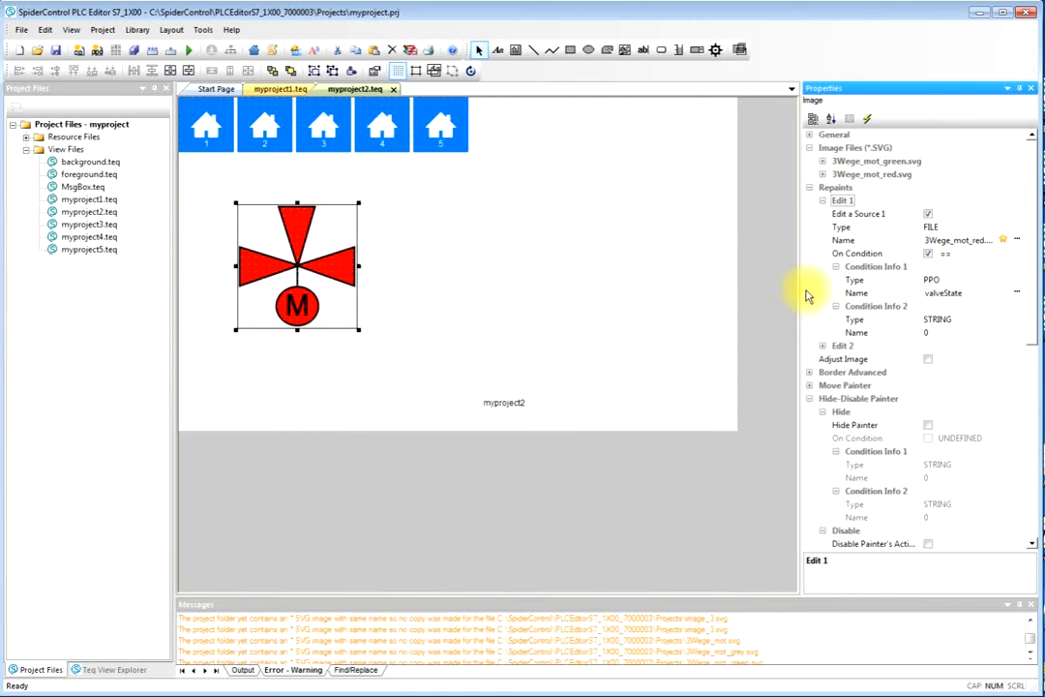
pyautogui.click(809, 187)
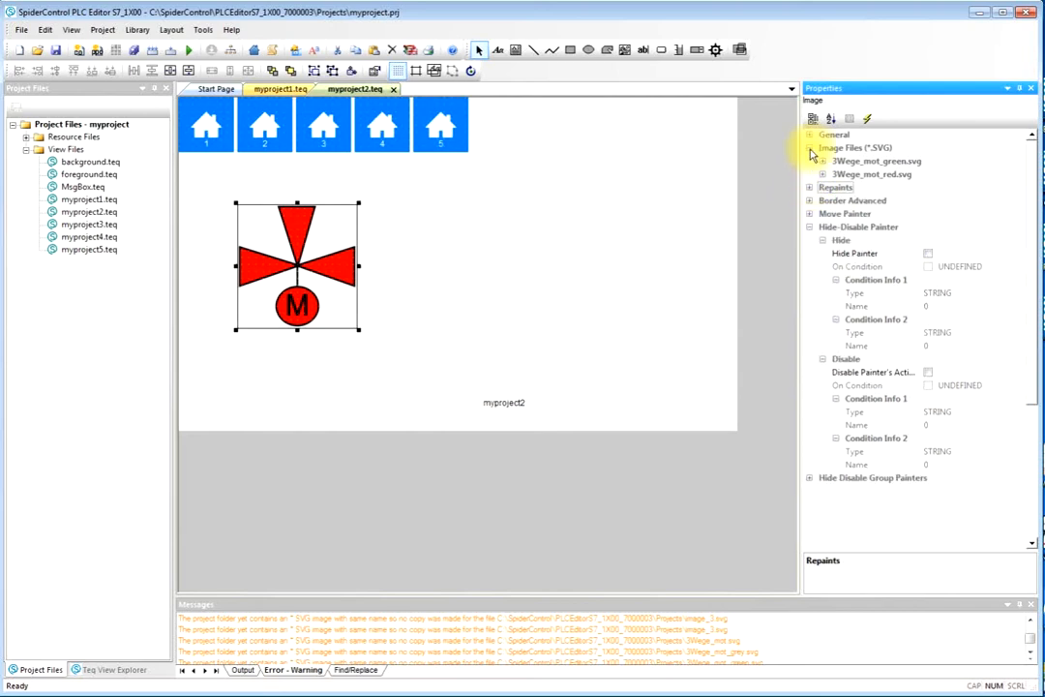
pyautogui.click(867, 118)
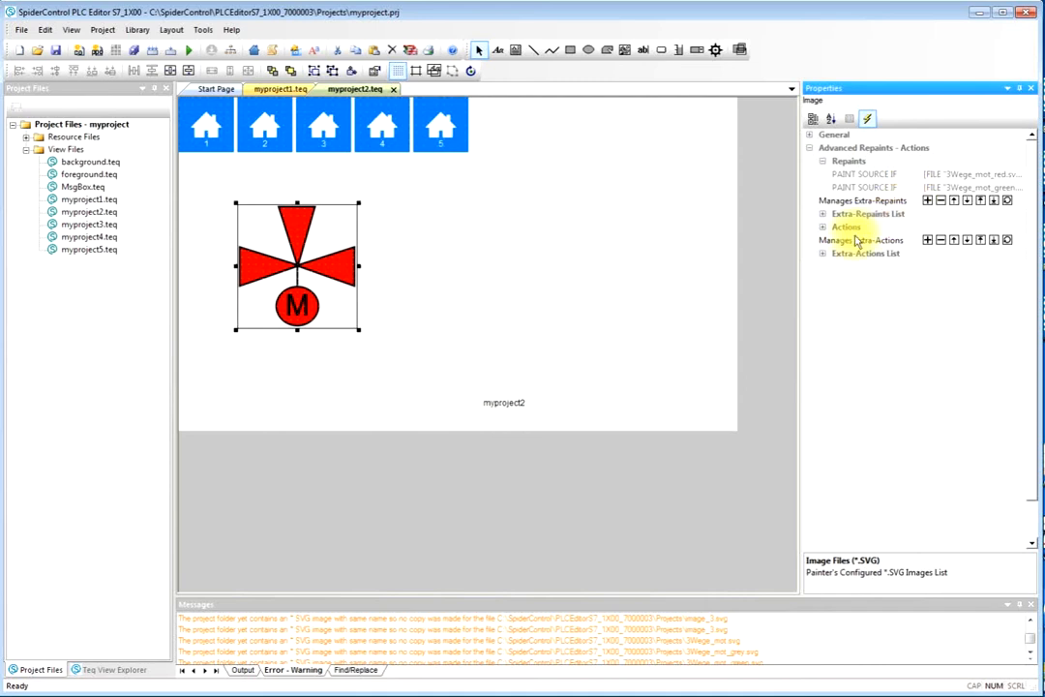
pyautogui.click(877, 175)
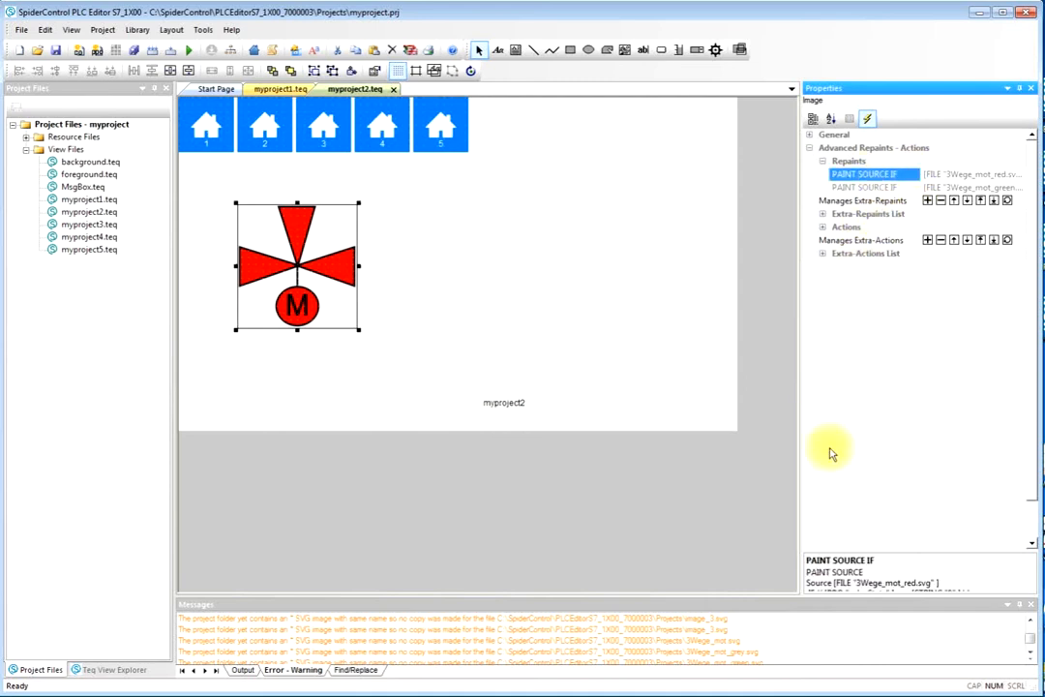
pyautogui.moveTo(845, 550); pyautogui.dragTo(855, 477)
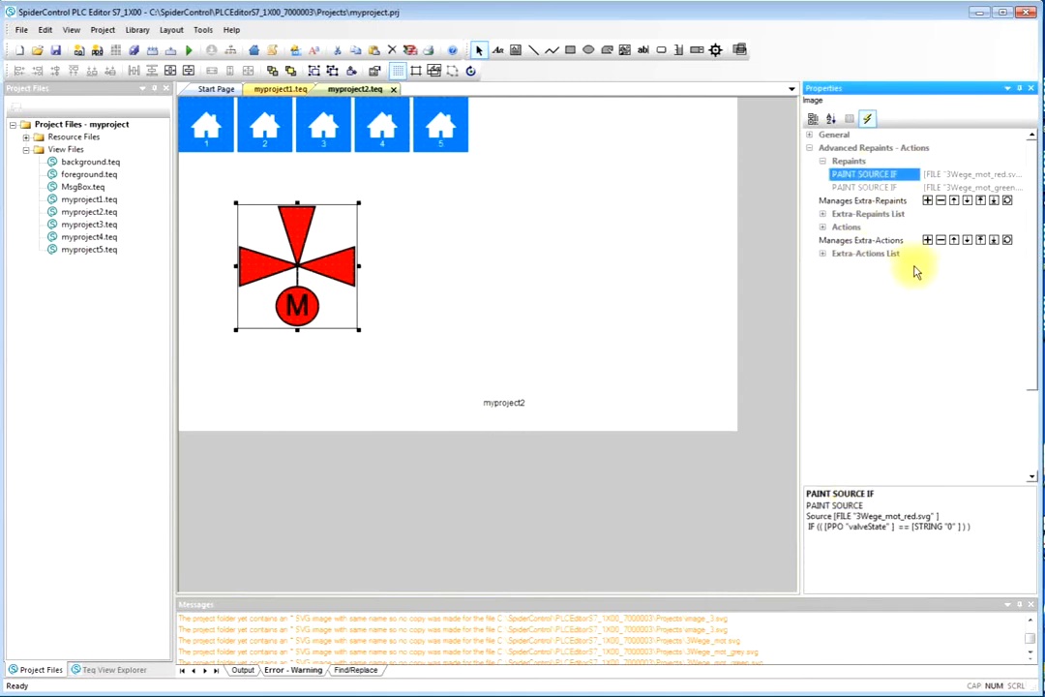
pyautogui.click(876, 188)
pyautogui.click(879, 174)
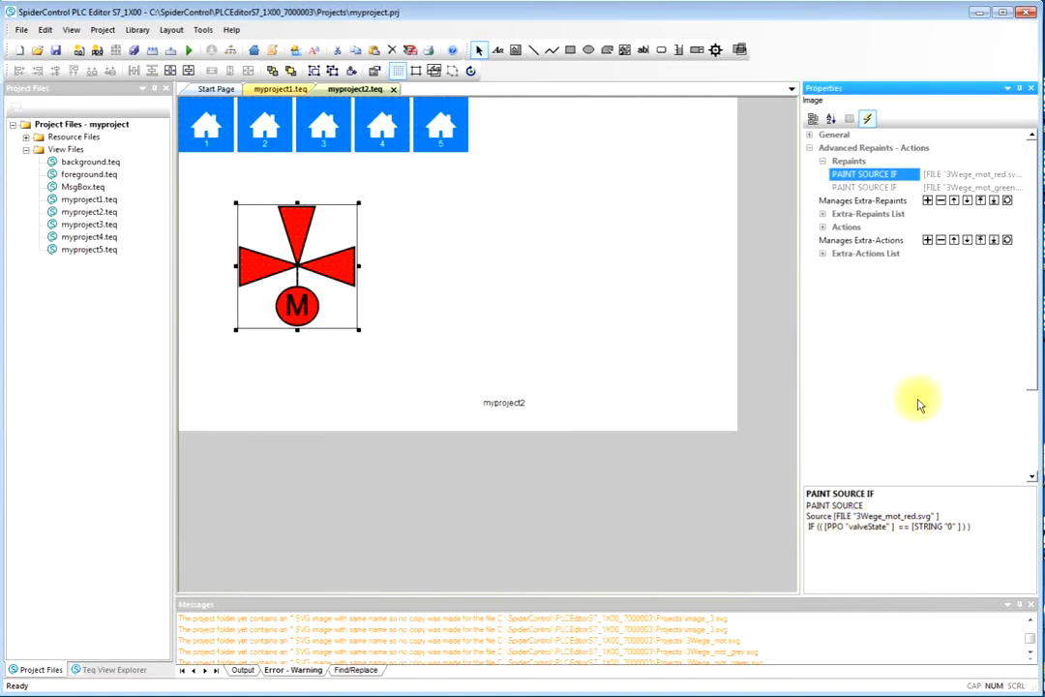
pyautogui.click(868, 188)
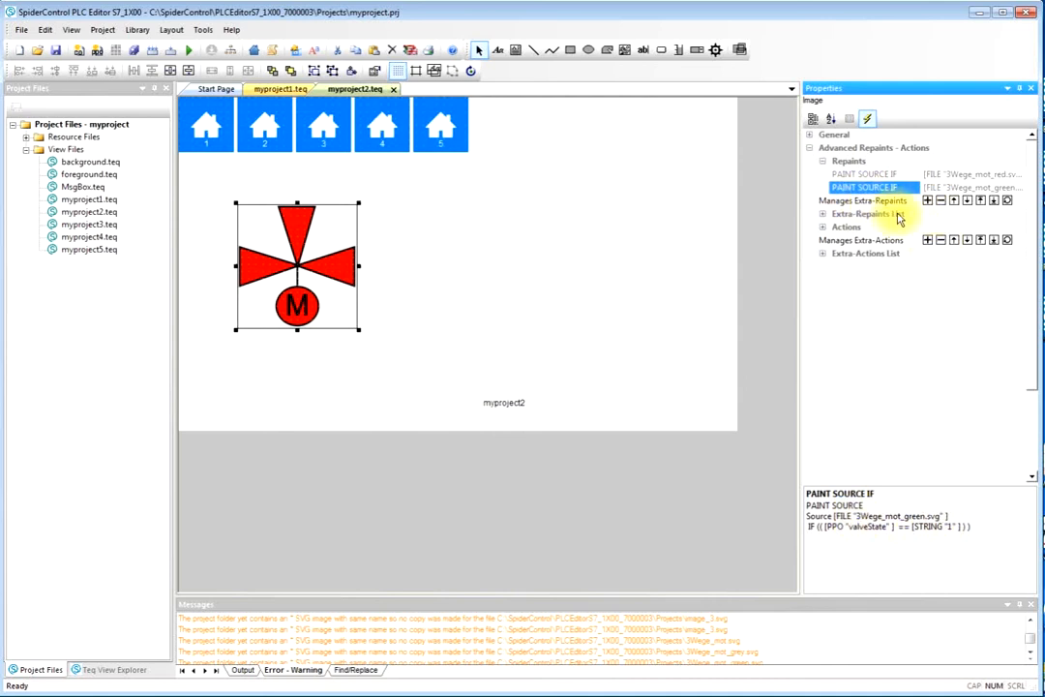
# Add an extra repaint to the valve and set its source type to FILE.
pyautogui.click(927, 202)
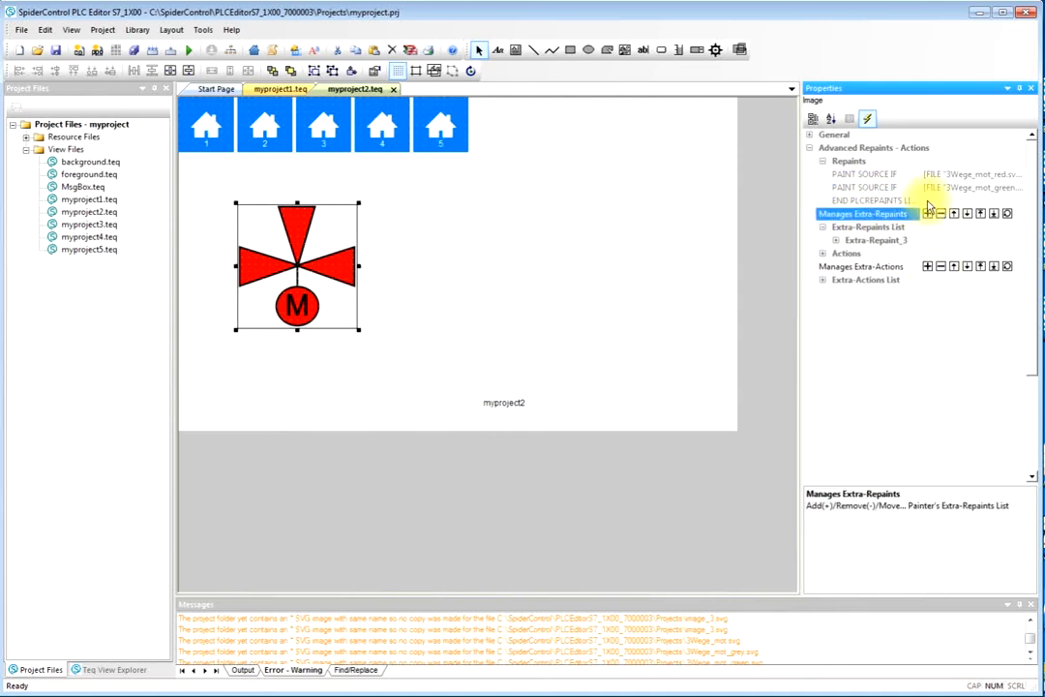
pyautogui.click(840, 241)
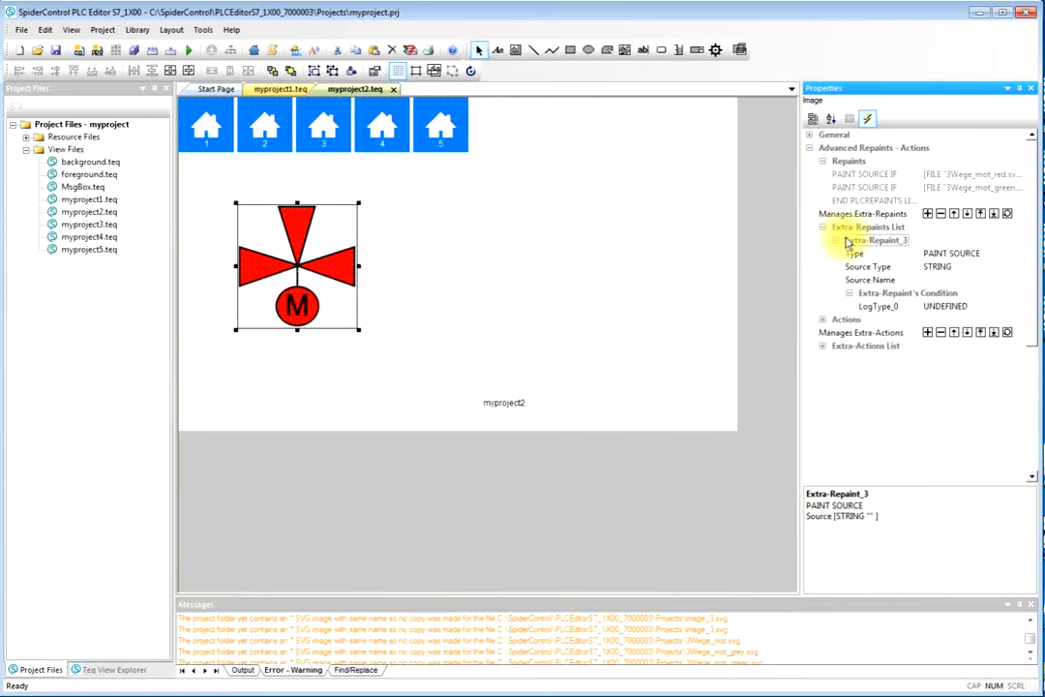
pyautogui.click(1019, 267)
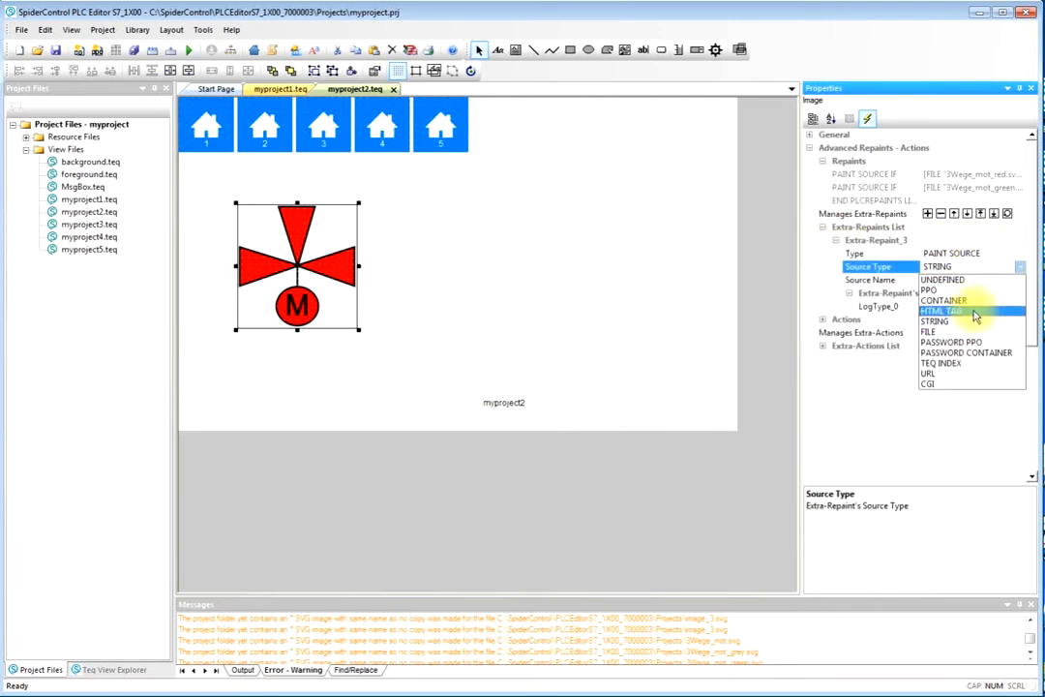
pyautogui.click(967, 331)
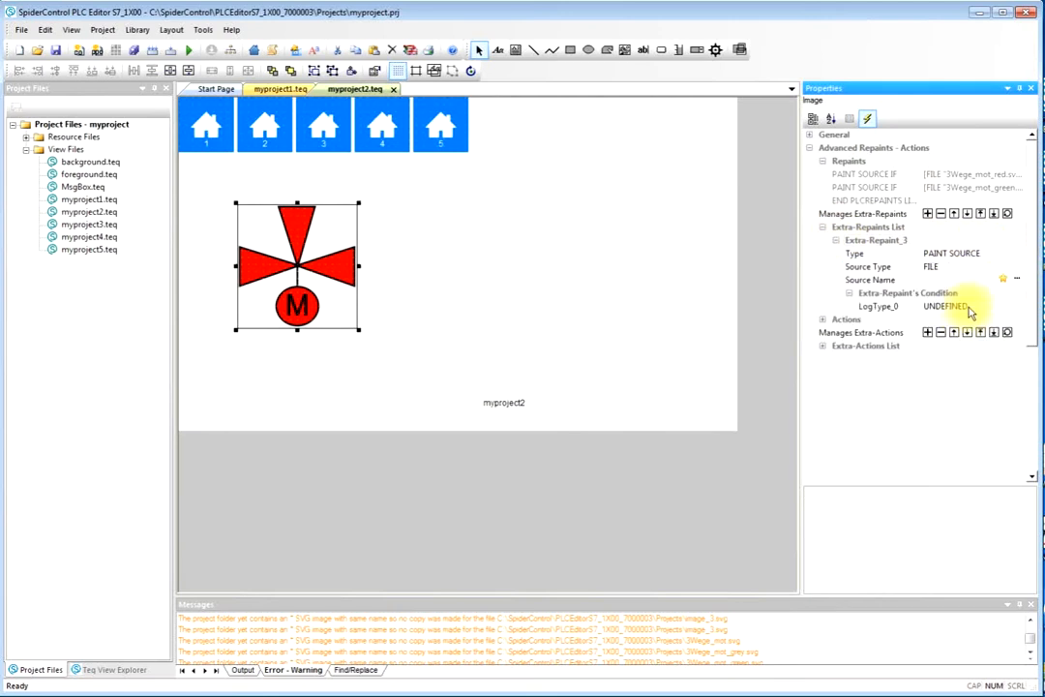
# Assign 3Wege_mot_green.svg as the extra repaint's source and review the two existing paint sources.
pyautogui.click(1018, 279)
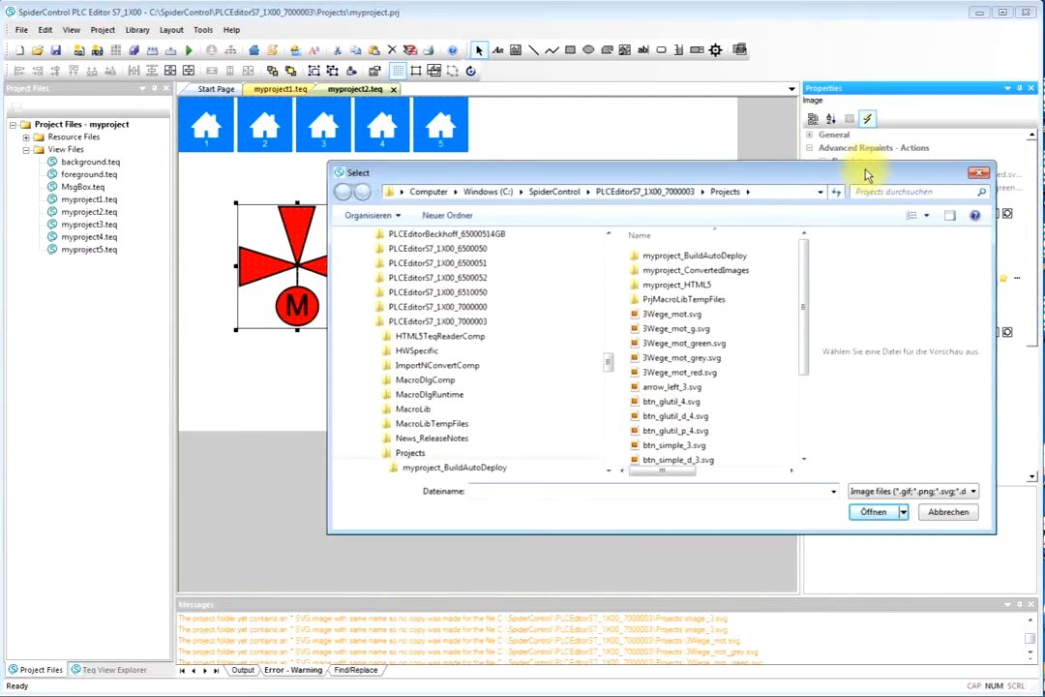
pyautogui.moveTo(796, 357); pyautogui.dragTo(794, 418)
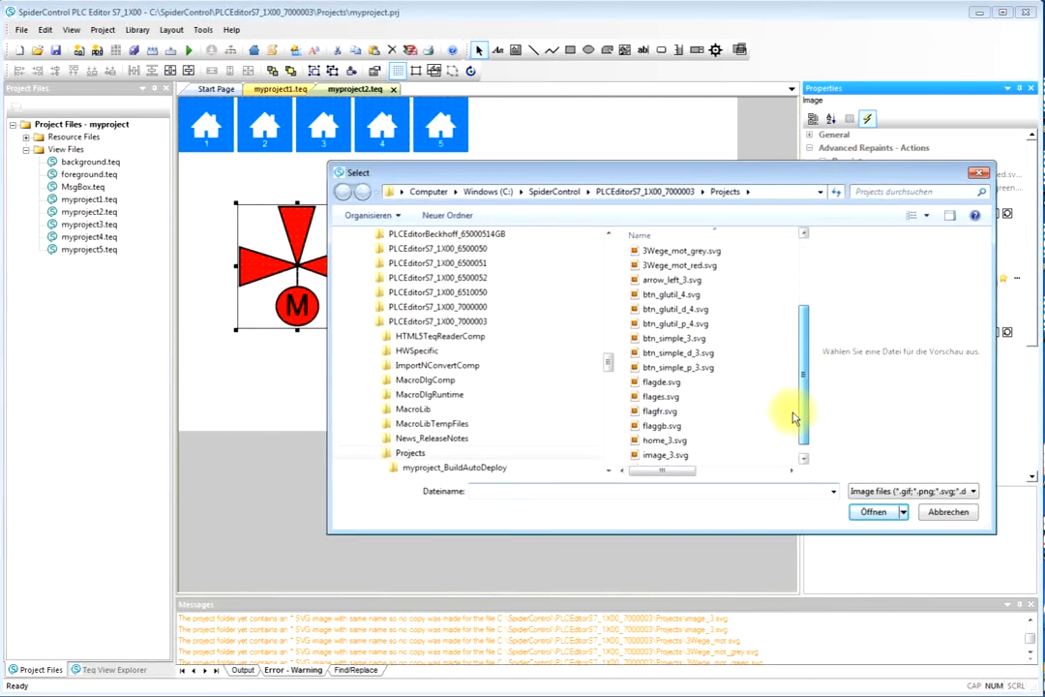
pyautogui.moveTo(808, 341); pyautogui.dragTo(805, 295)
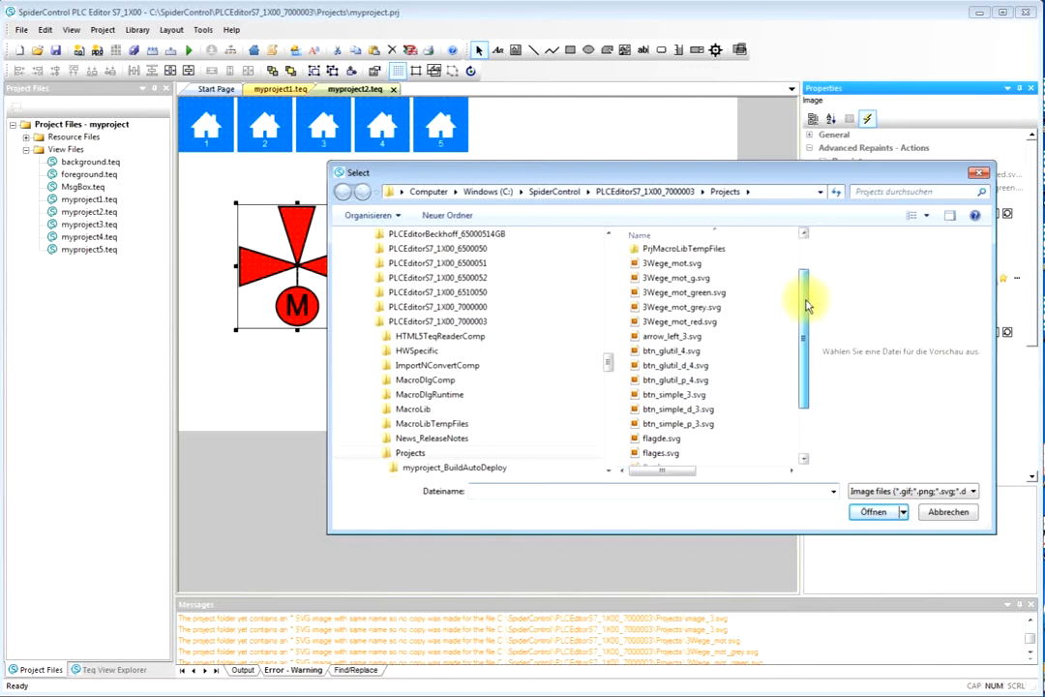
pyautogui.click(687, 296)
pyautogui.click(873, 511)
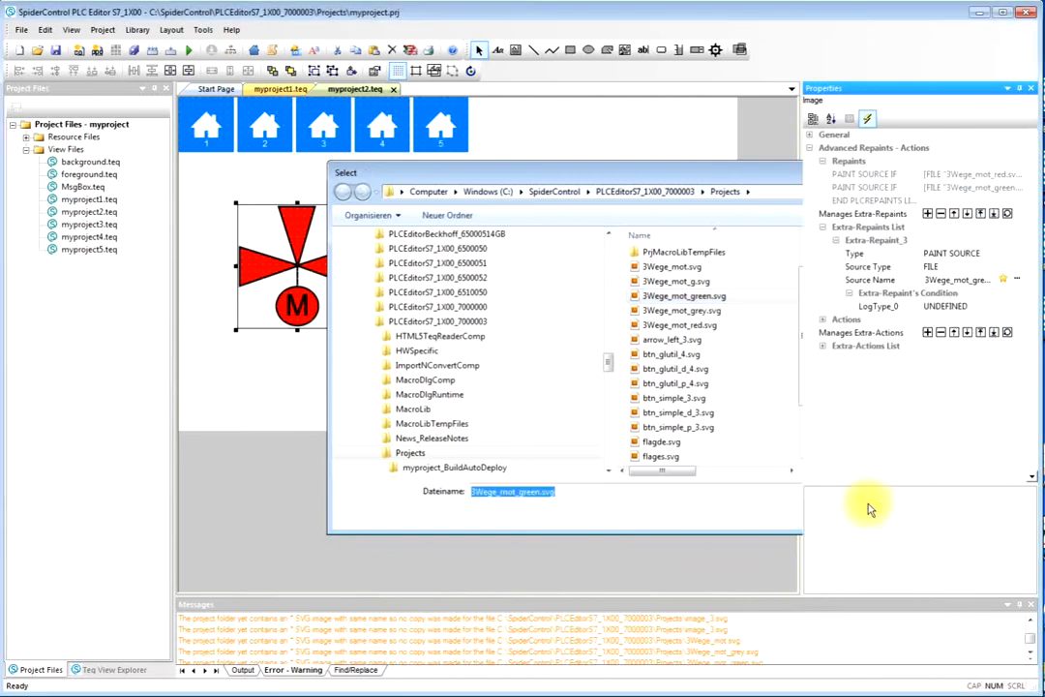
pyautogui.click(883, 175)
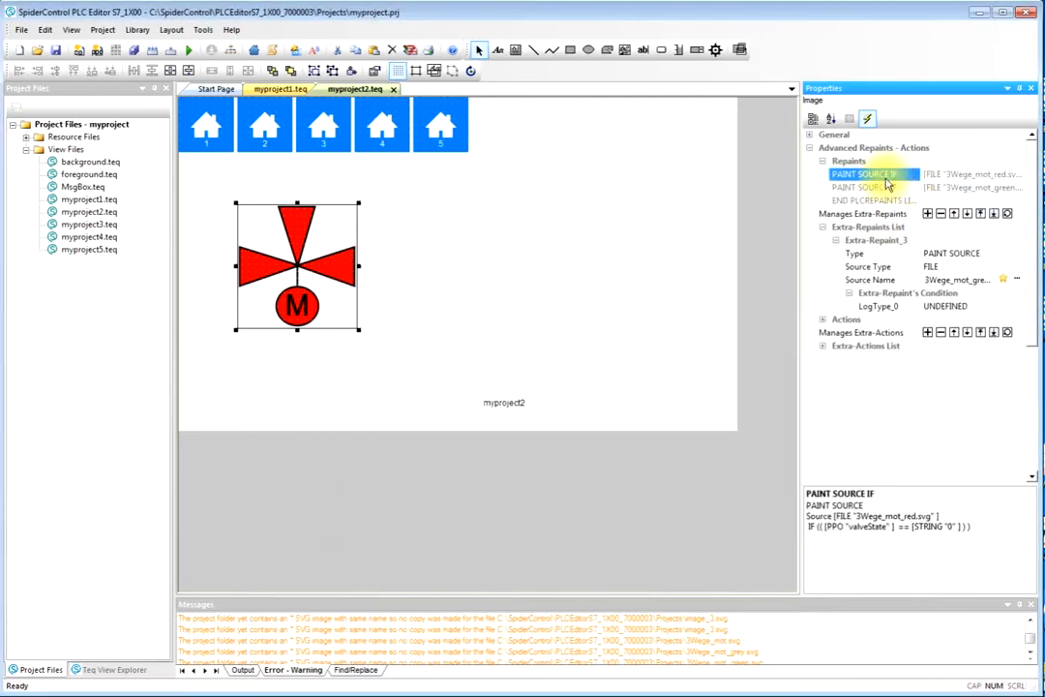
pyautogui.click(867, 188)
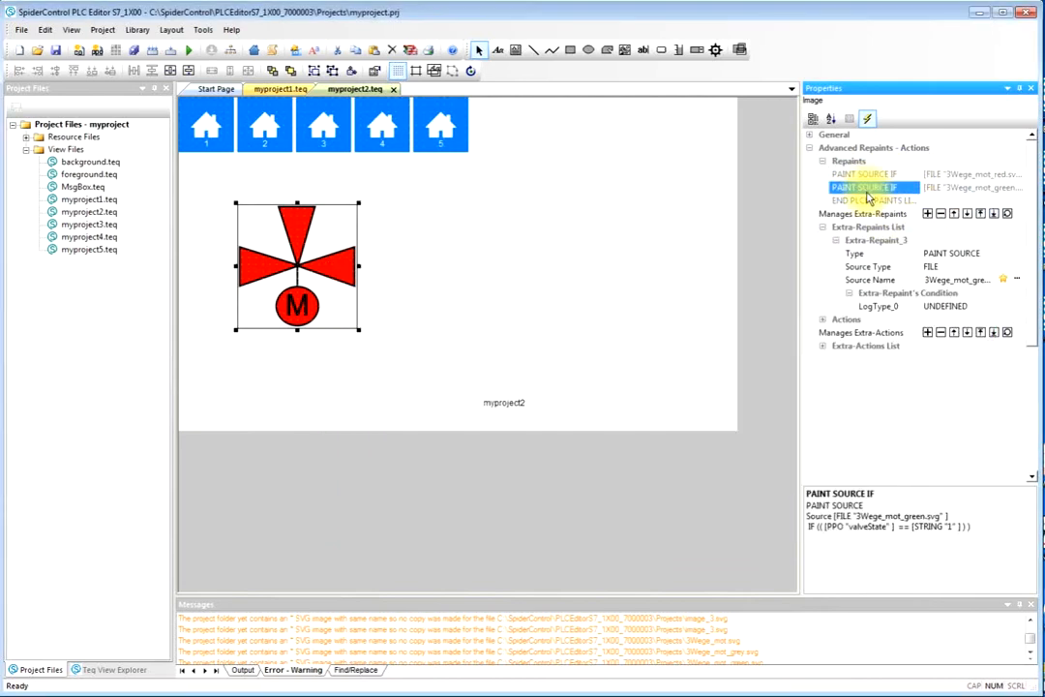
# Assign 3Wege_mot_grey.svg from the Projects folder as the extra repaint's source.
pyautogui.click(875, 279)
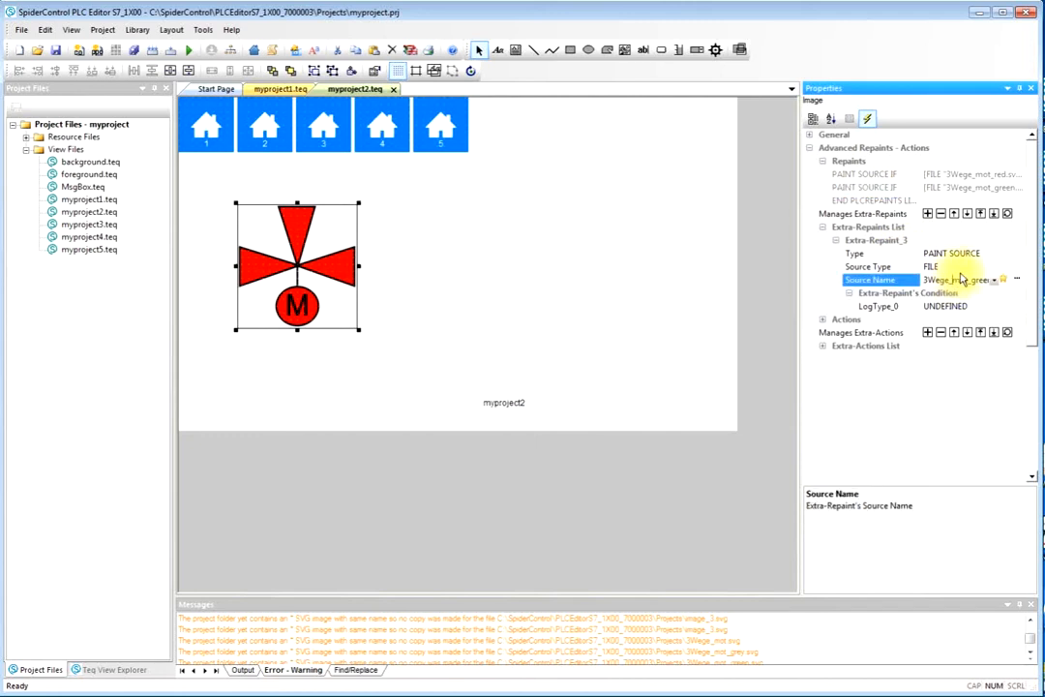
pyautogui.click(1017, 279)
pyautogui.click(692, 359)
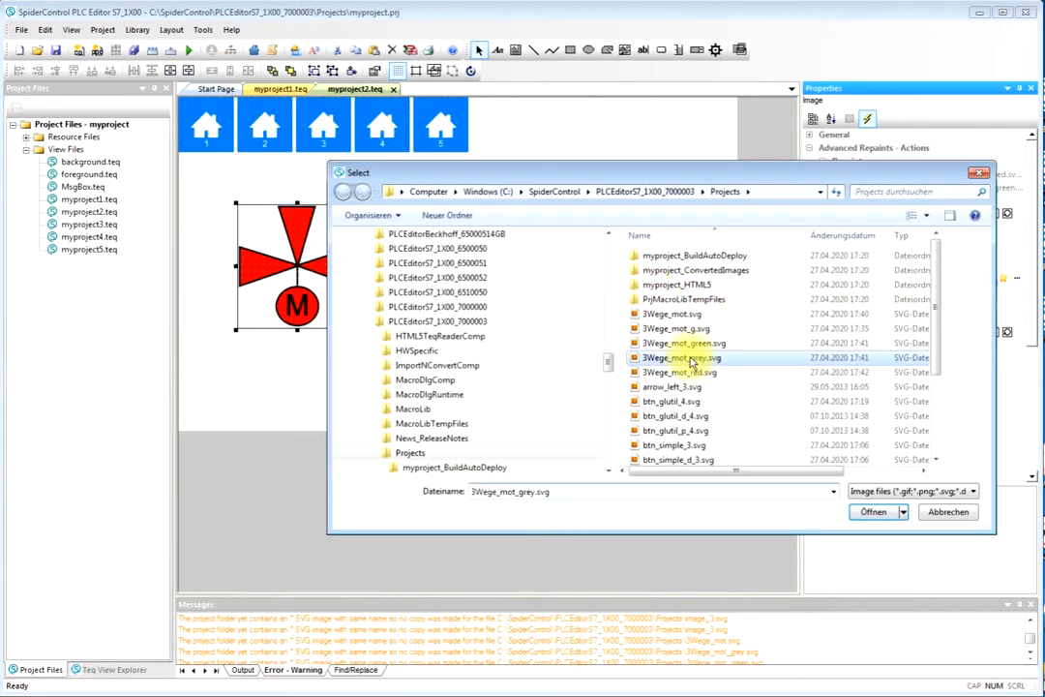
pyautogui.click(871, 512)
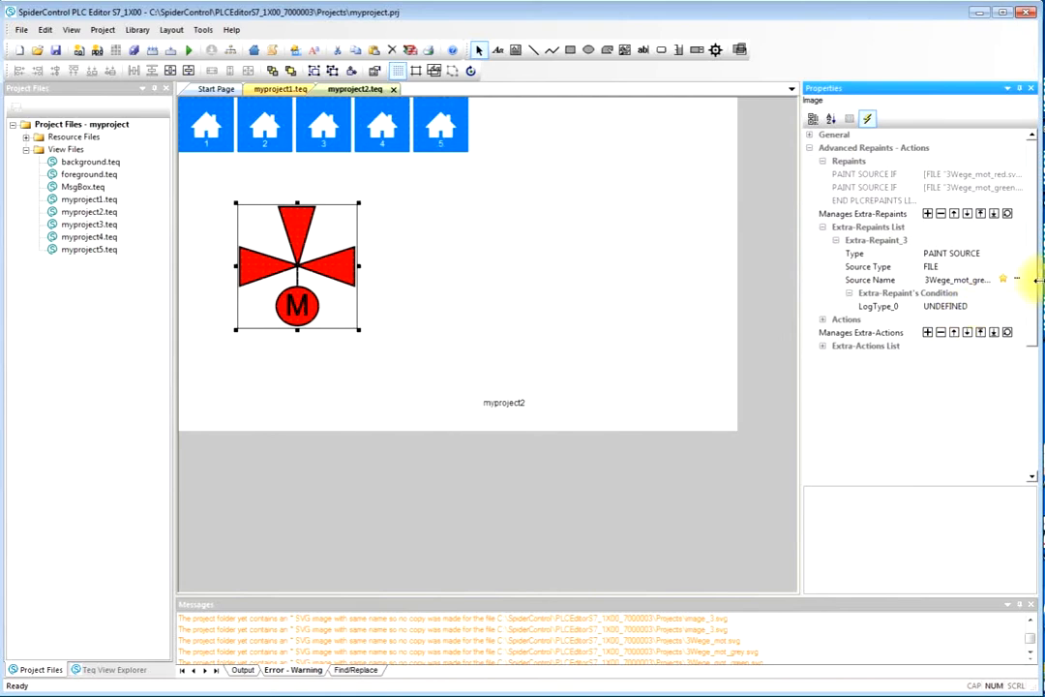
# Give the extra repaint a condition of logical type ONE with a simple condition using the == operator.
pyautogui.click(1022, 308)
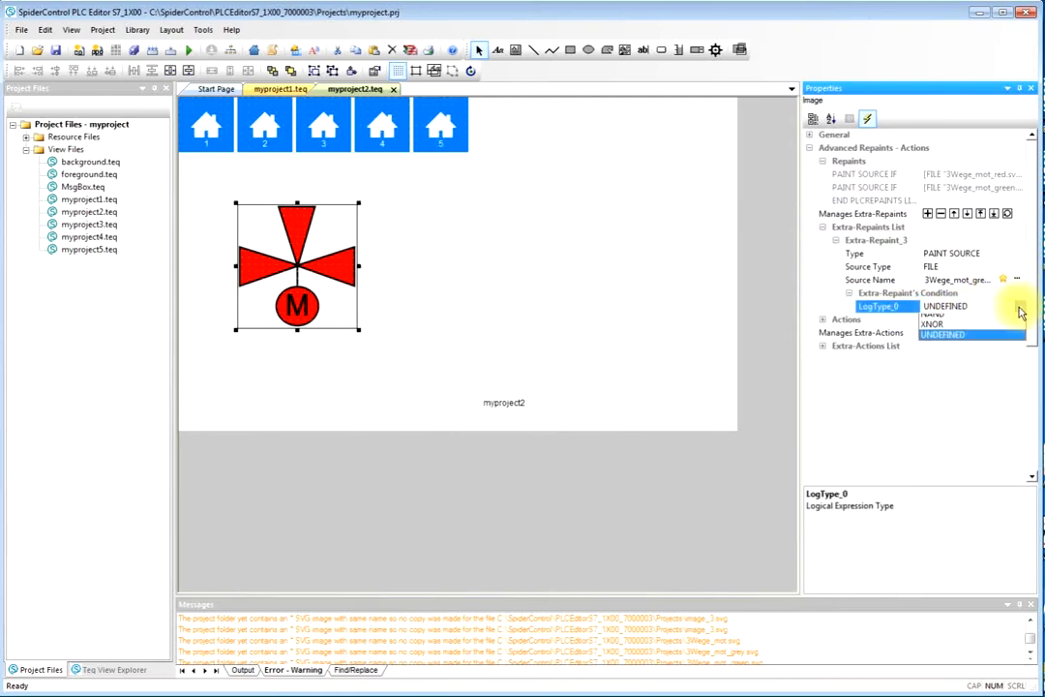
pyautogui.click(975, 322)
pyautogui.click(1017, 332)
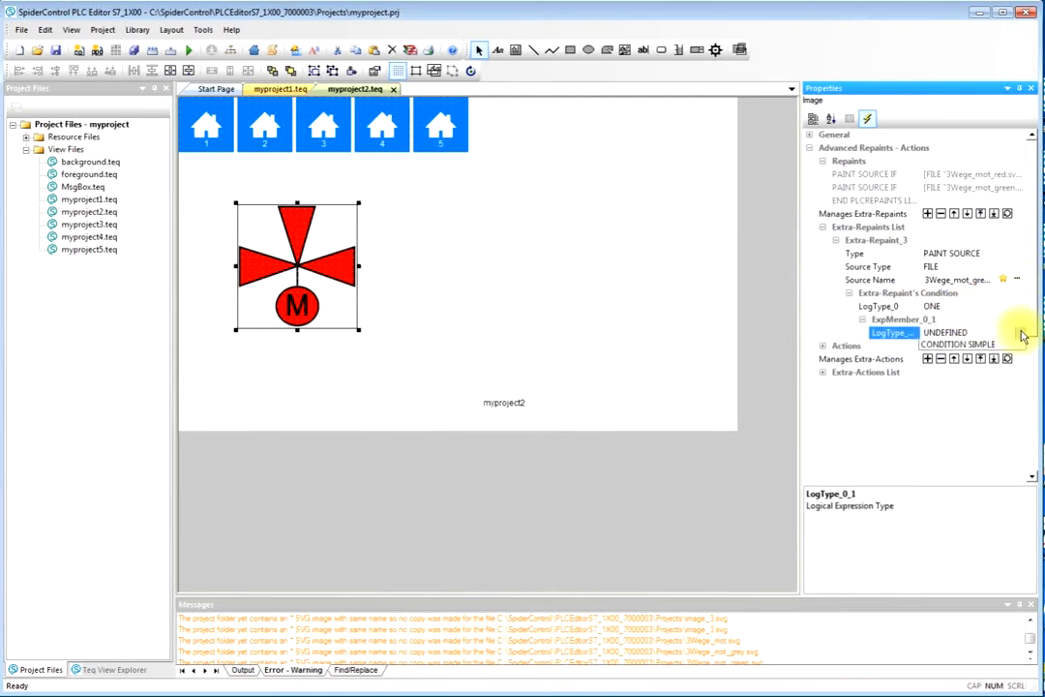
pyautogui.click(1020, 332)
pyautogui.click(981, 439)
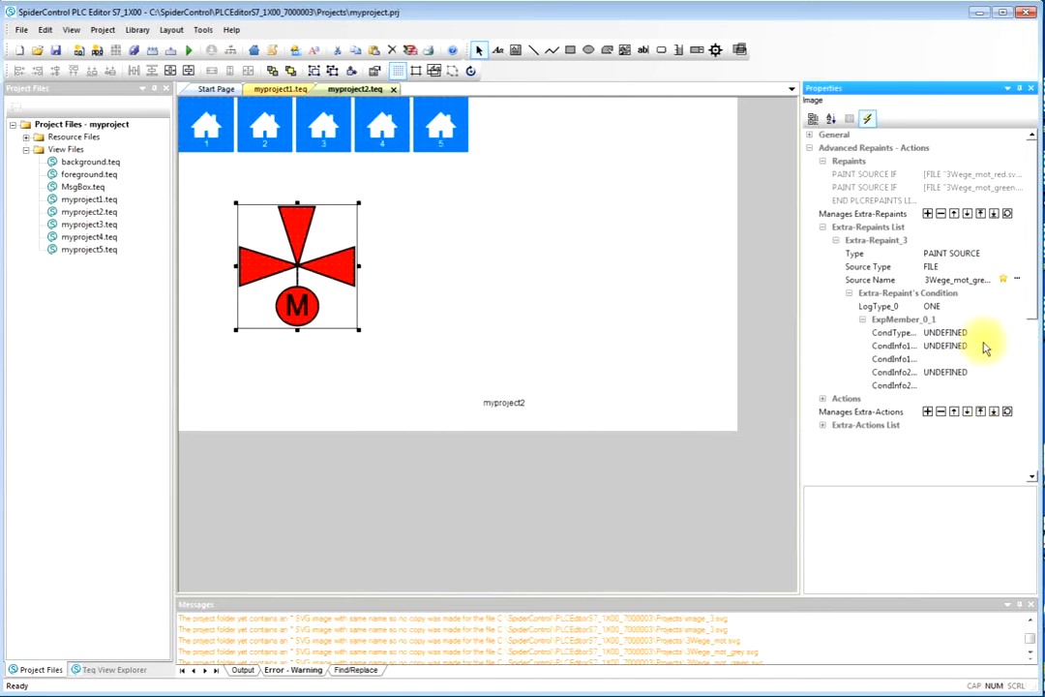
pyautogui.click(1021, 333)
pyautogui.click(1011, 349)
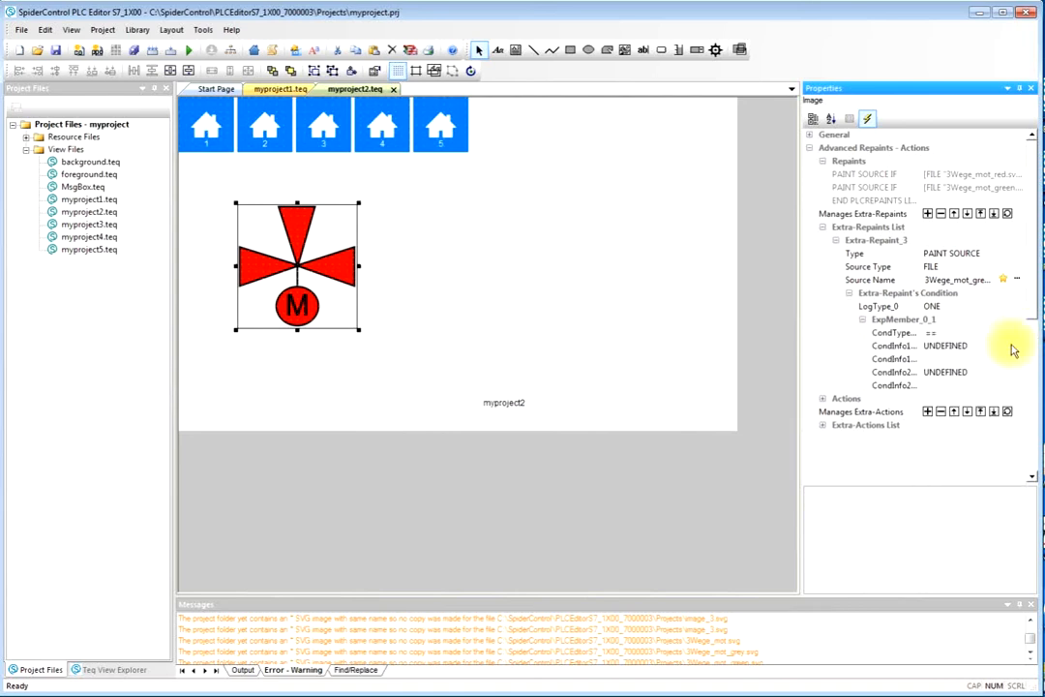
# Define the extra repaint's condition as PPO valveState compared with the STRING value 2.
pyautogui.click(1019, 346)
pyautogui.click(991, 366)
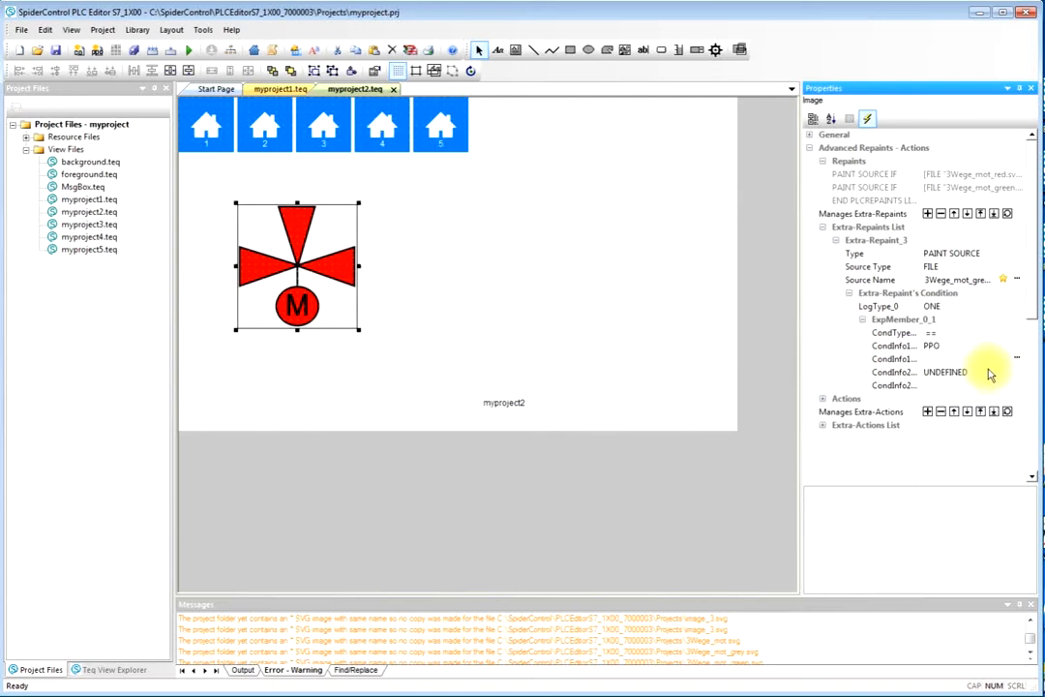
pyautogui.click(968, 361)
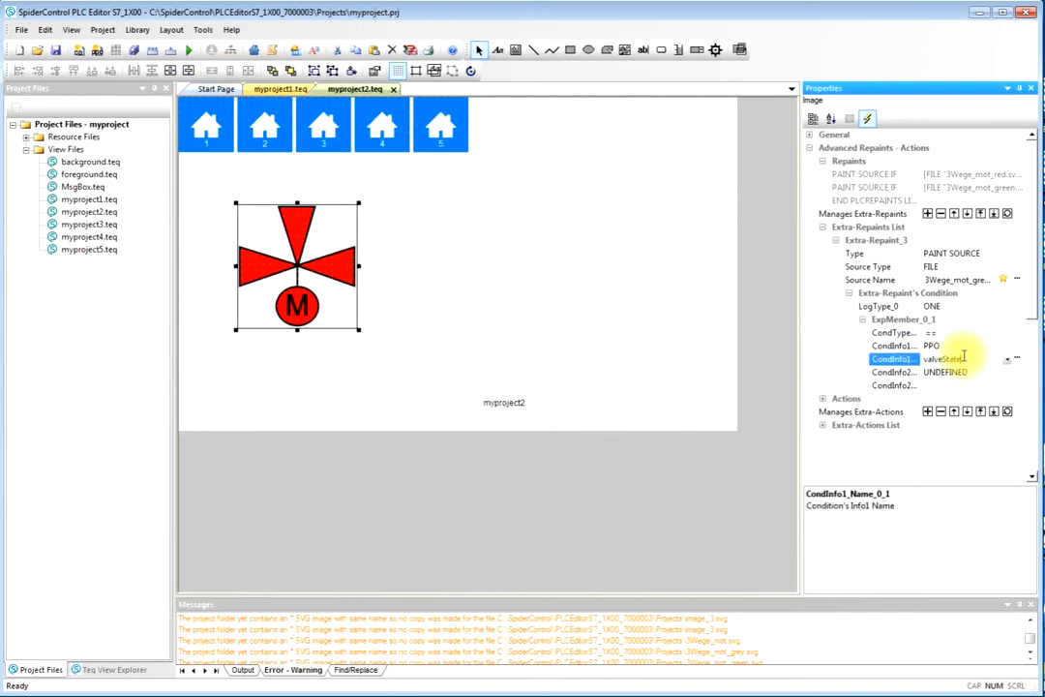
pyautogui.click(1019, 372)
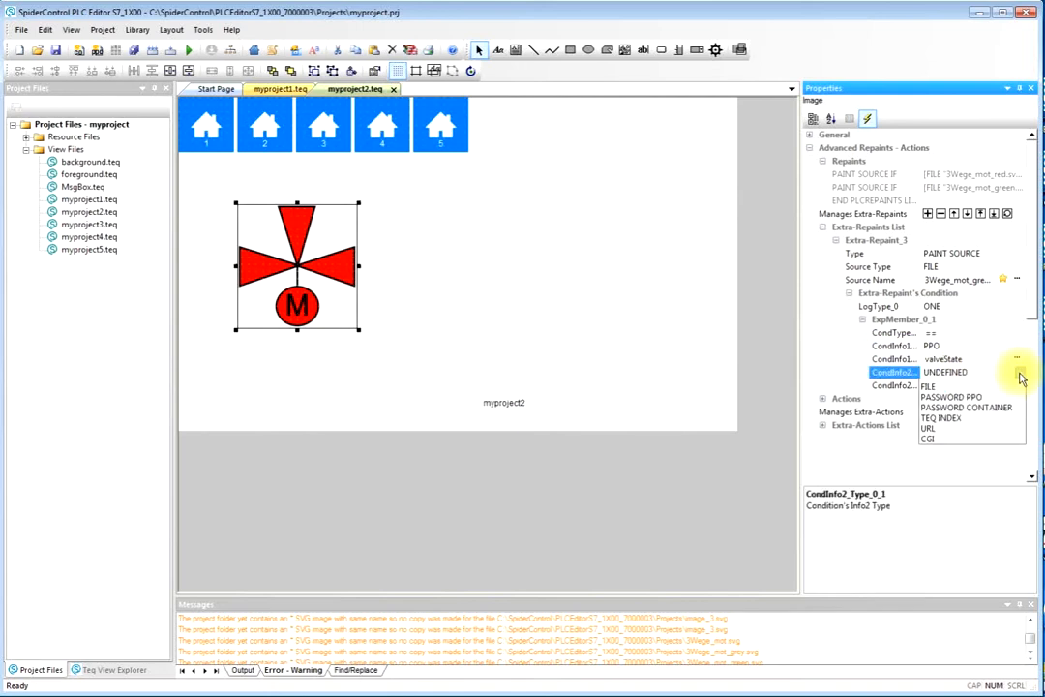
pyautogui.click(937, 426)
pyautogui.click(956, 385)
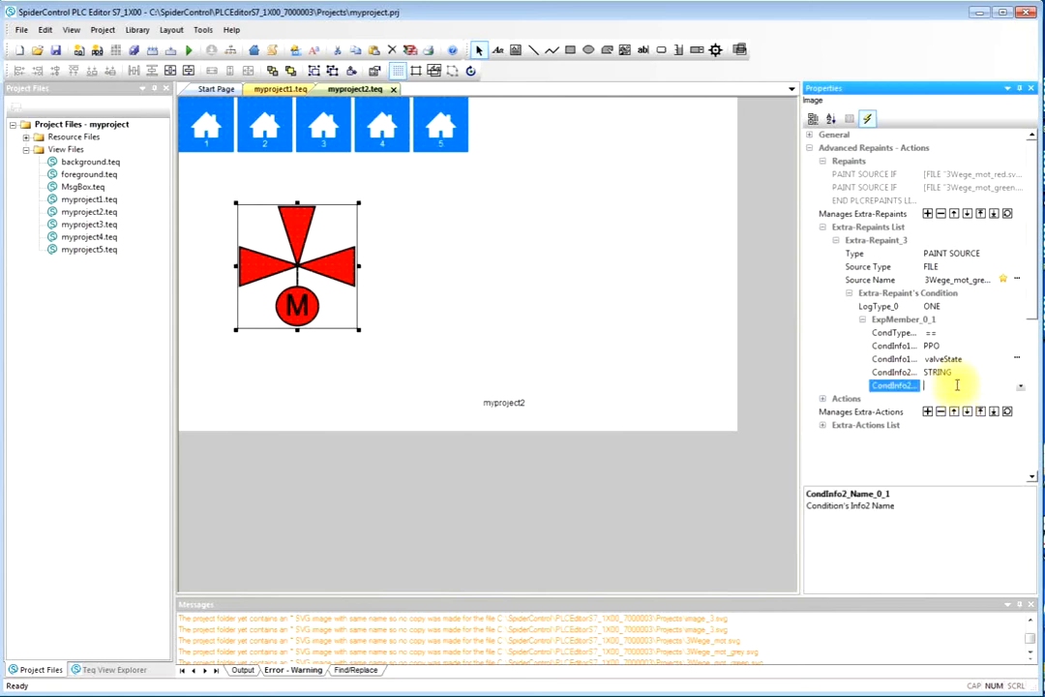
pyautogui.write('2')
pyautogui.press('Return')
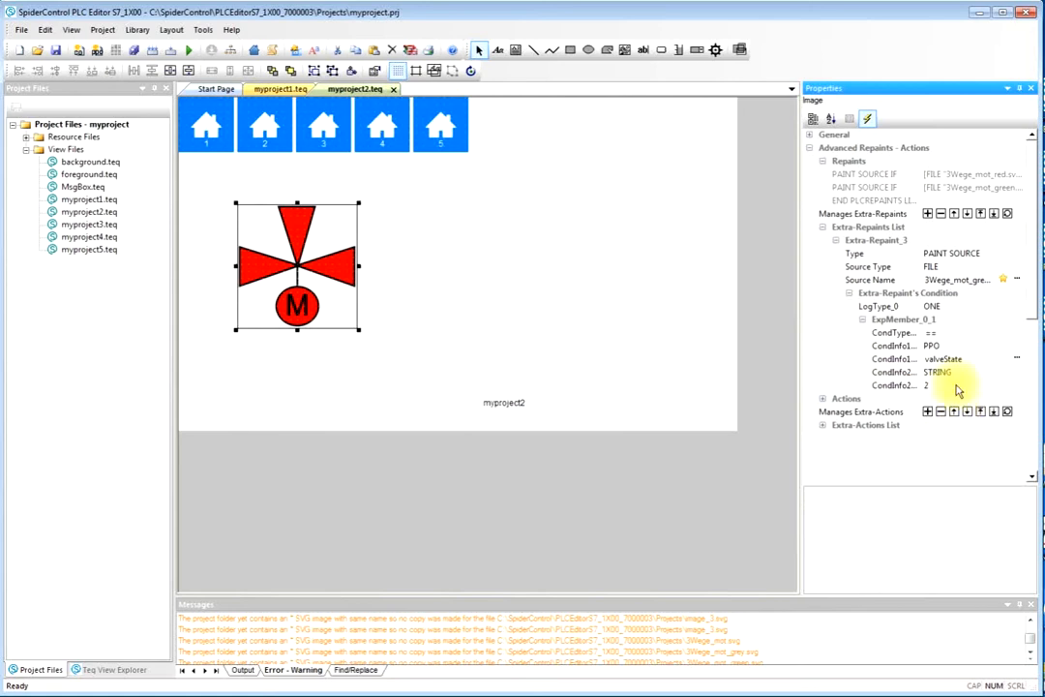
pyautogui.click(550, 262)
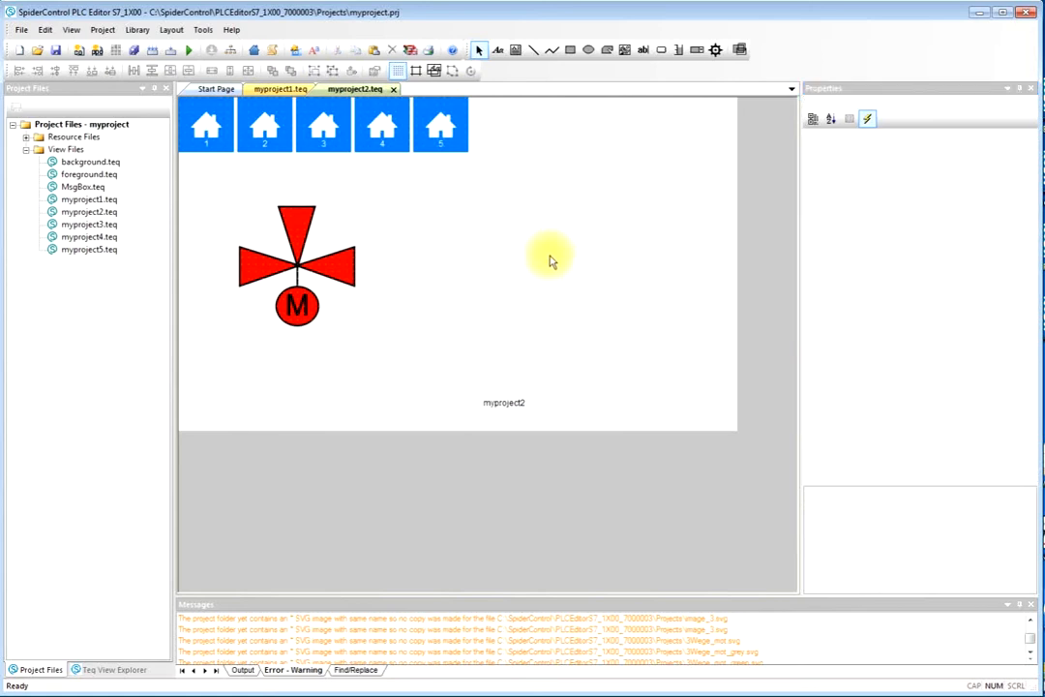
# Insert a button above and to the right of the valve in the myproject2 view.
pyautogui.click(661, 50)
pyautogui.moveTo(435, 191); pyautogui.dragTo(471, 202)
pyautogui.click(416, 71)
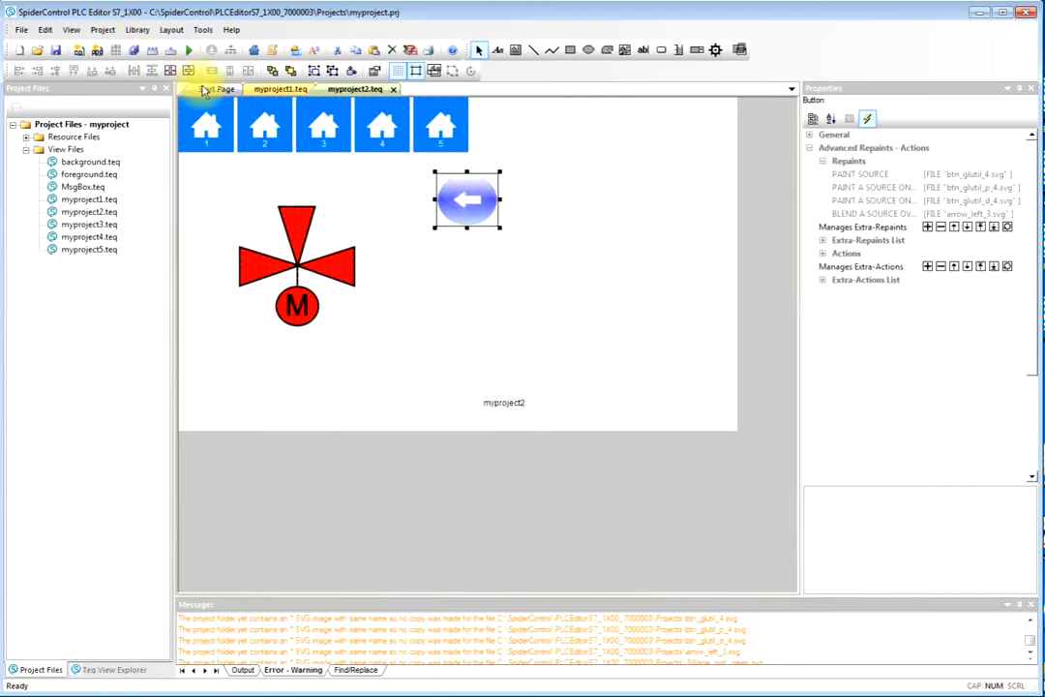
# Set the style for newly inserted painters to Metro Navigation.
pyautogui.click(215, 89)
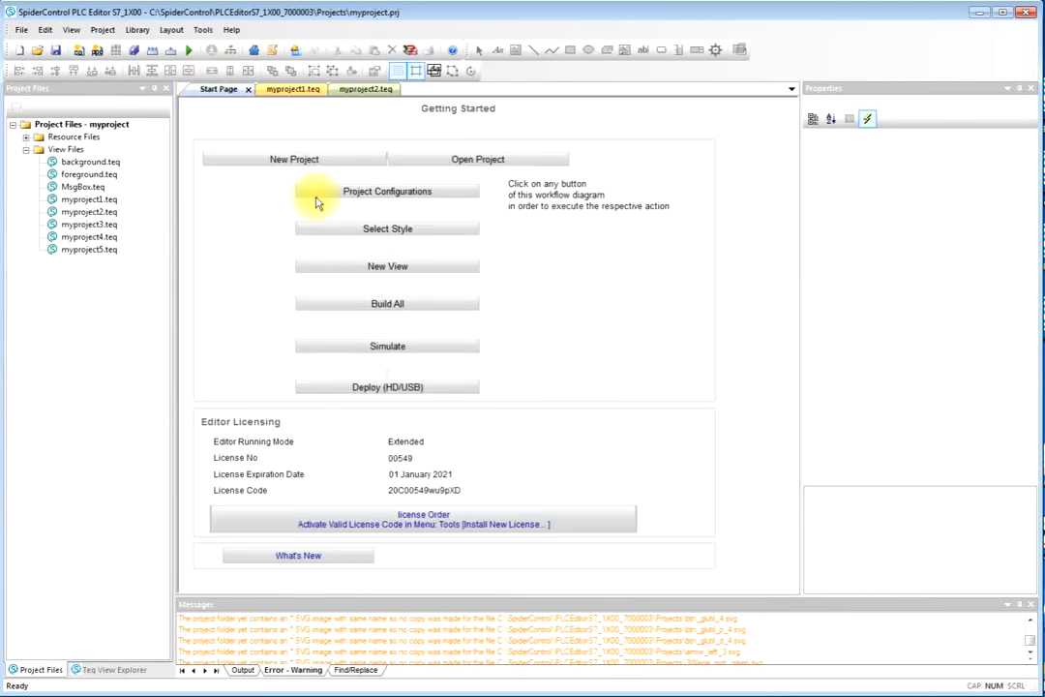
pyautogui.click(402, 233)
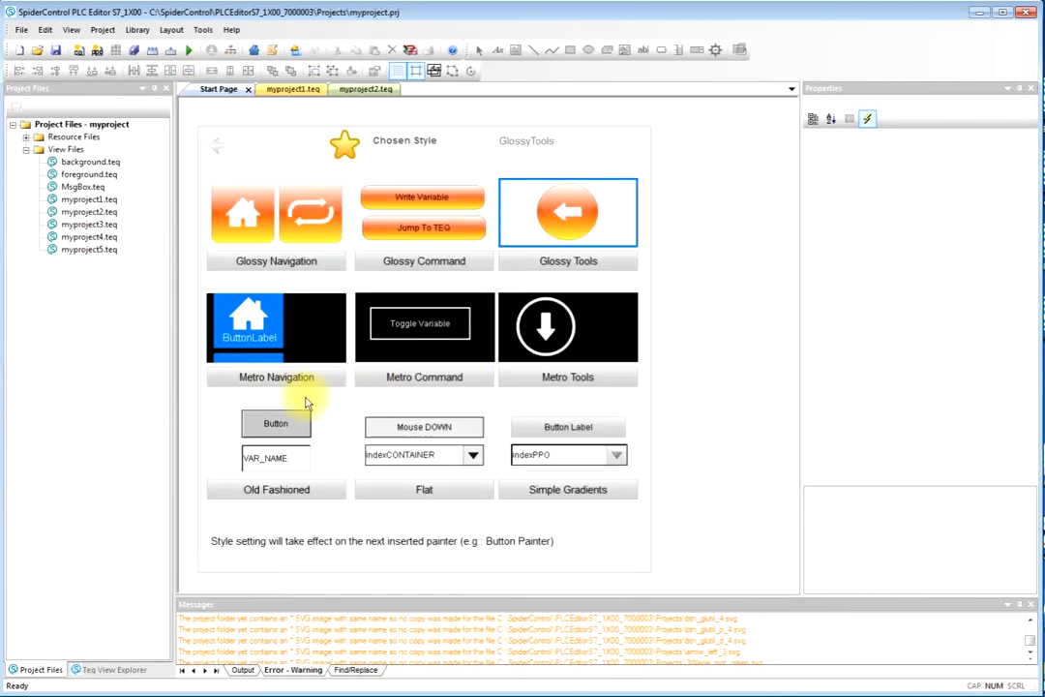
pyautogui.click(277, 339)
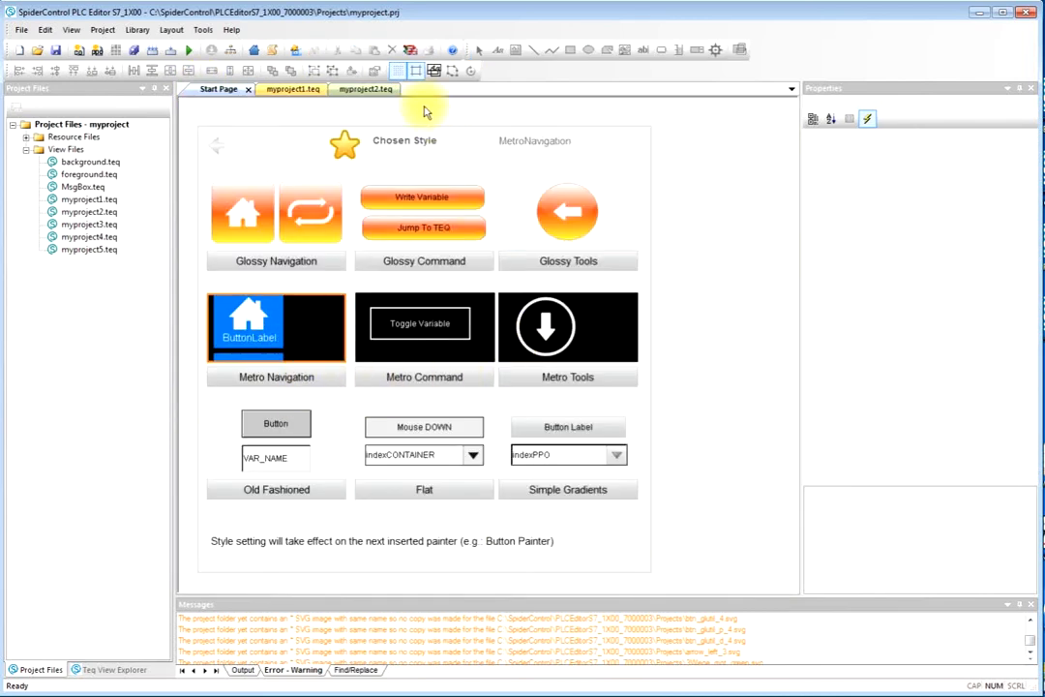
# Replace the round arrow button in the myproject2 view with a new button at the same place beside the valve.
pyautogui.click(353, 88)
pyautogui.press('Delete')
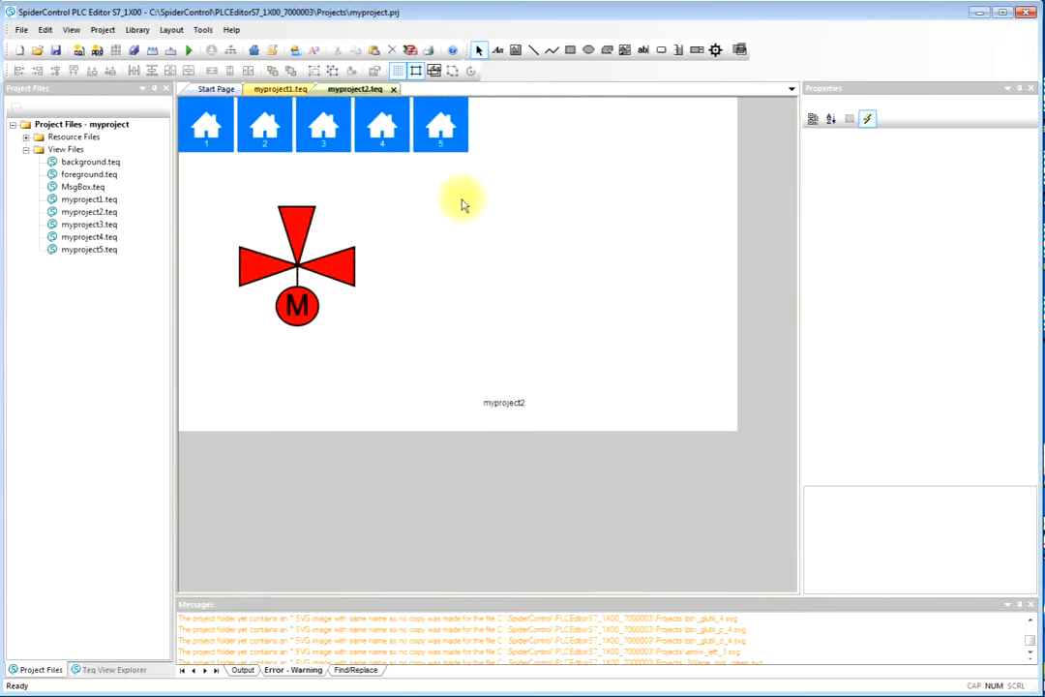
pyautogui.click(662, 51)
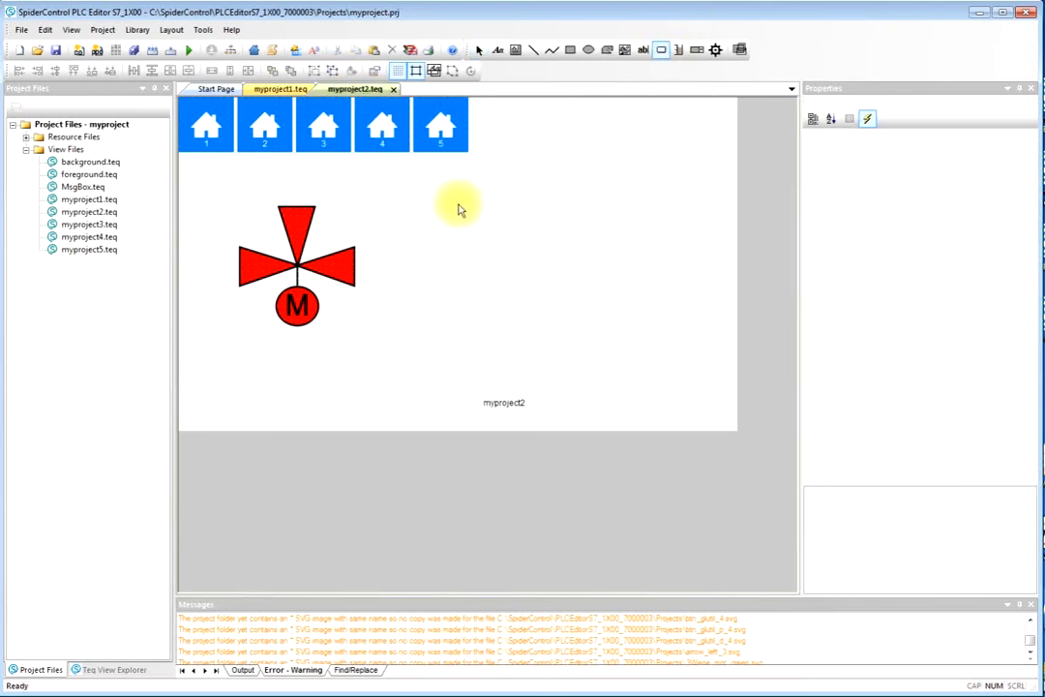
pyautogui.moveTo(443, 184); pyautogui.dragTo(496, 233)
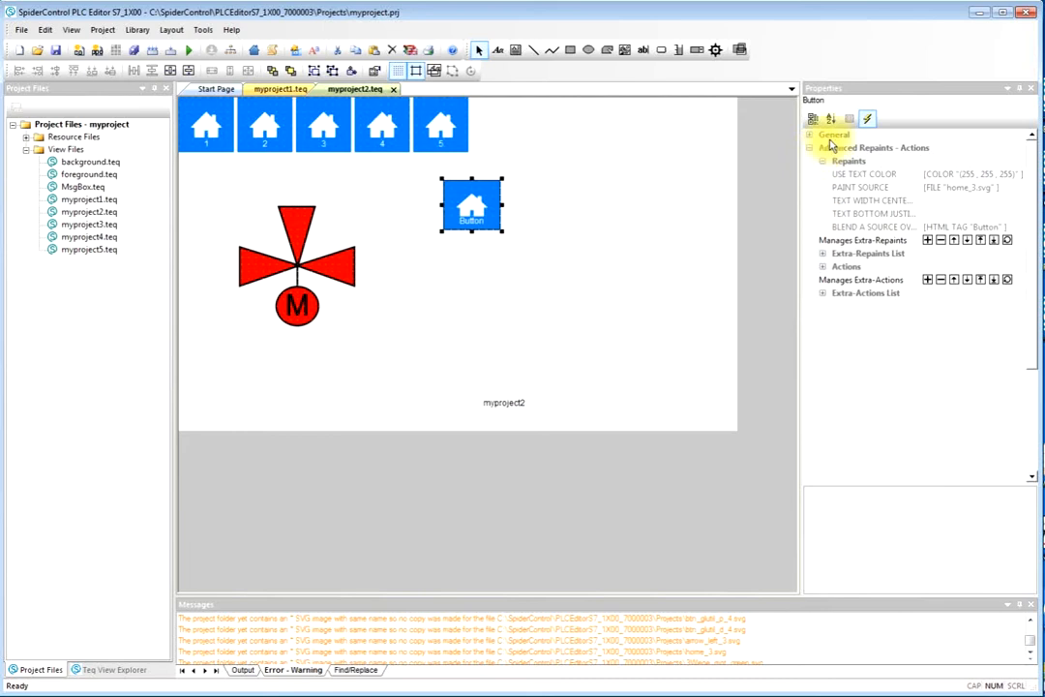
# Change the new button's text label to RED in its second repaint source.
pyautogui.click(867, 119)
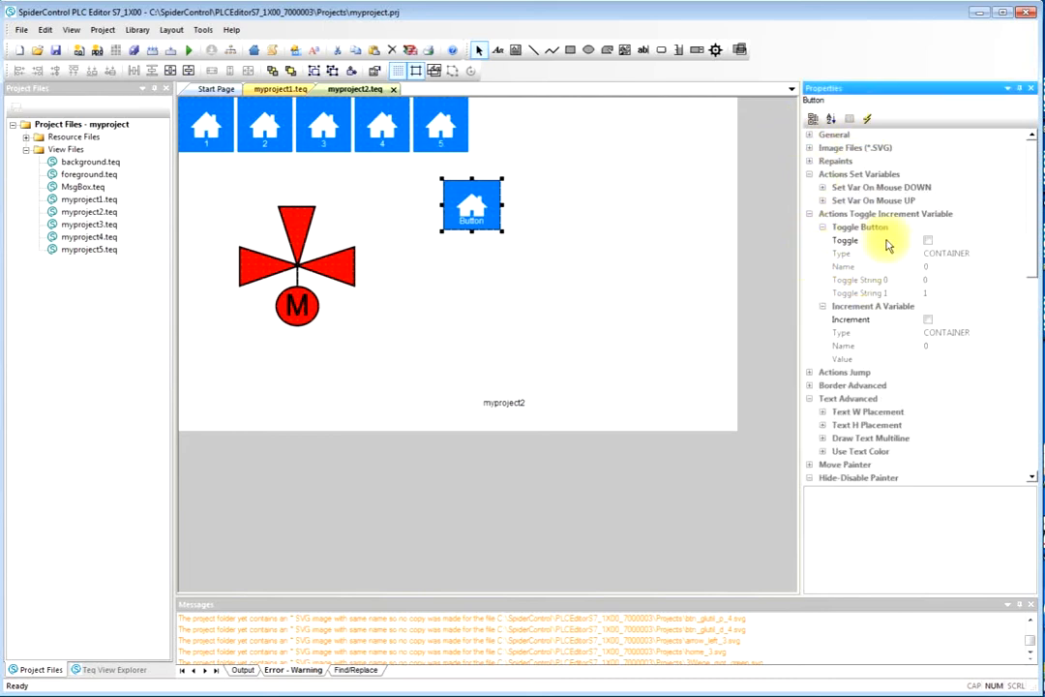
pyautogui.click(810, 176)
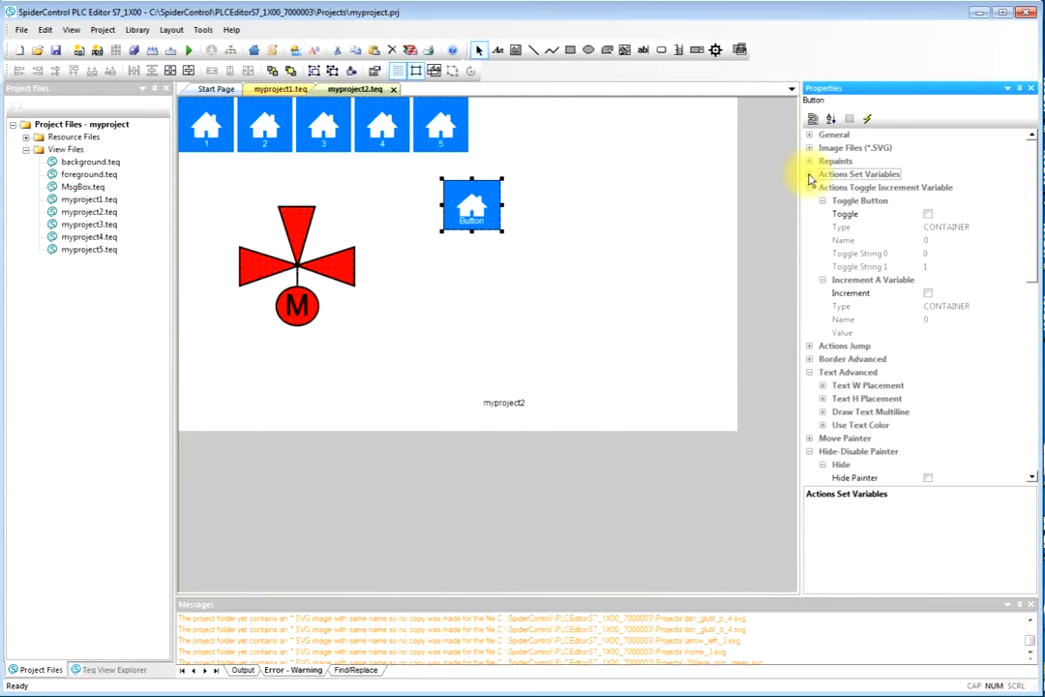
pyautogui.click(810, 161)
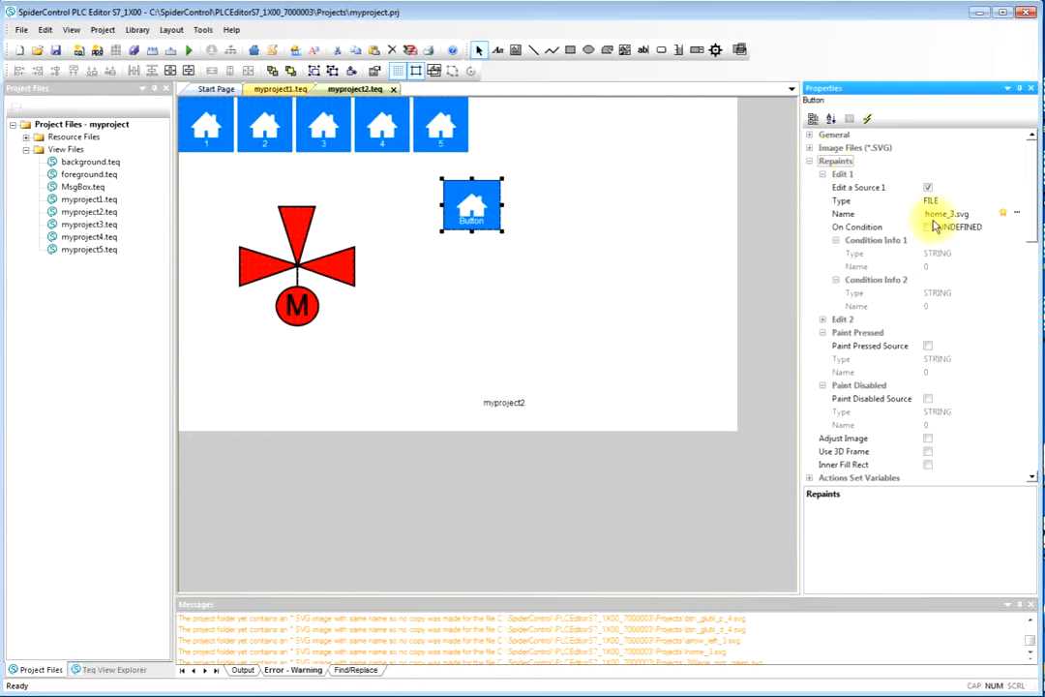
pyautogui.moveTo(1029, 199); pyautogui.dragTo(1032, 193)
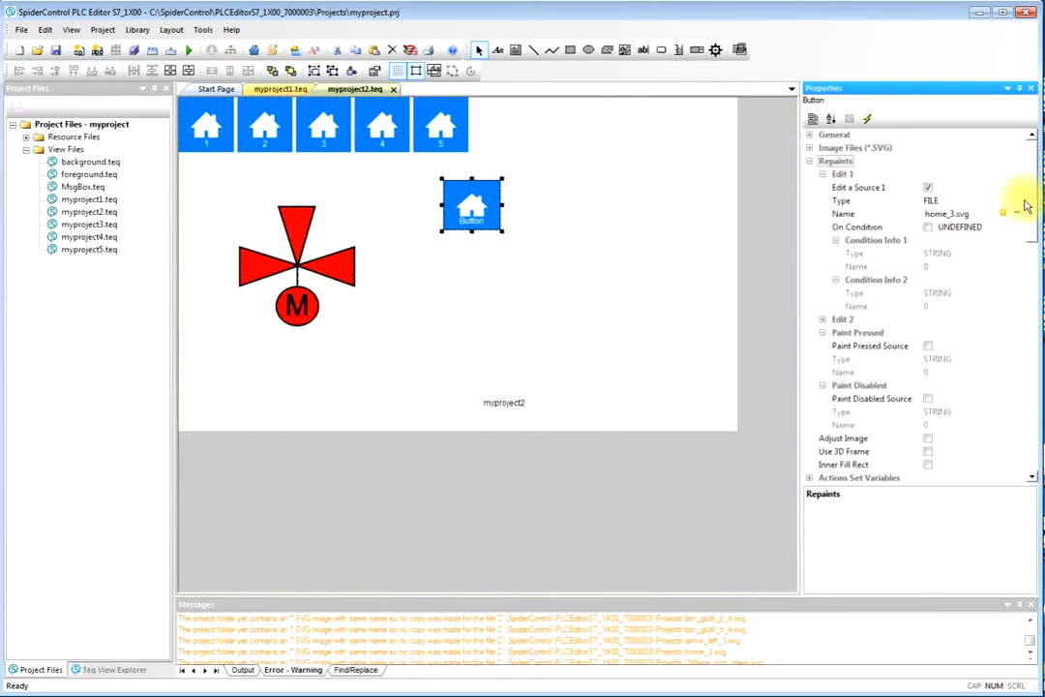
pyautogui.click(822, 319)
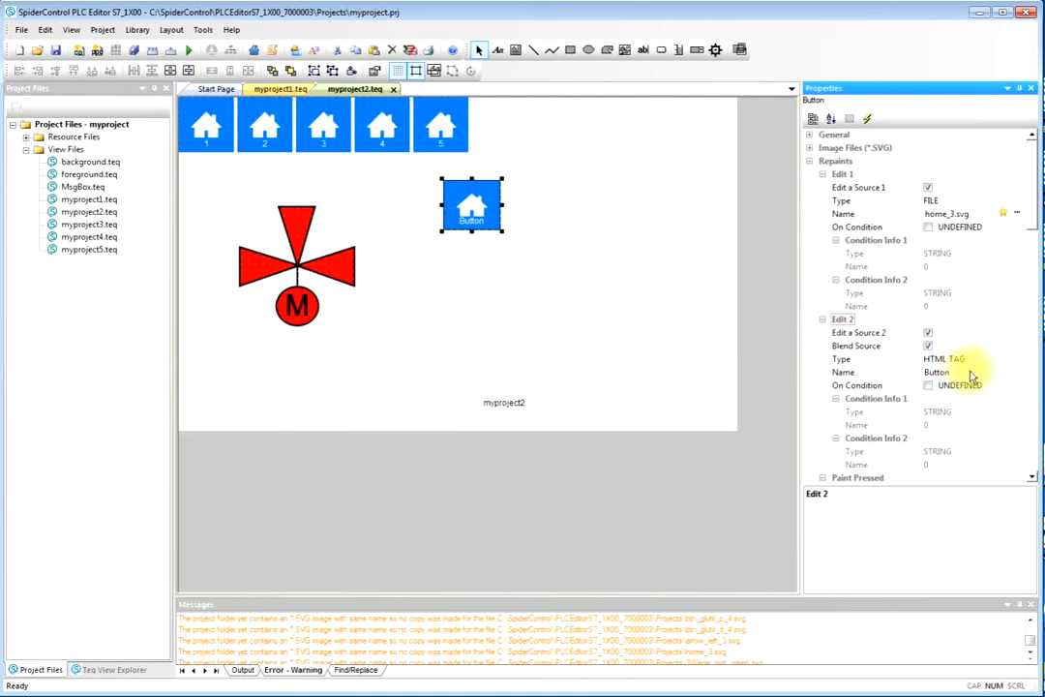
pyautogui.click(880, 376)
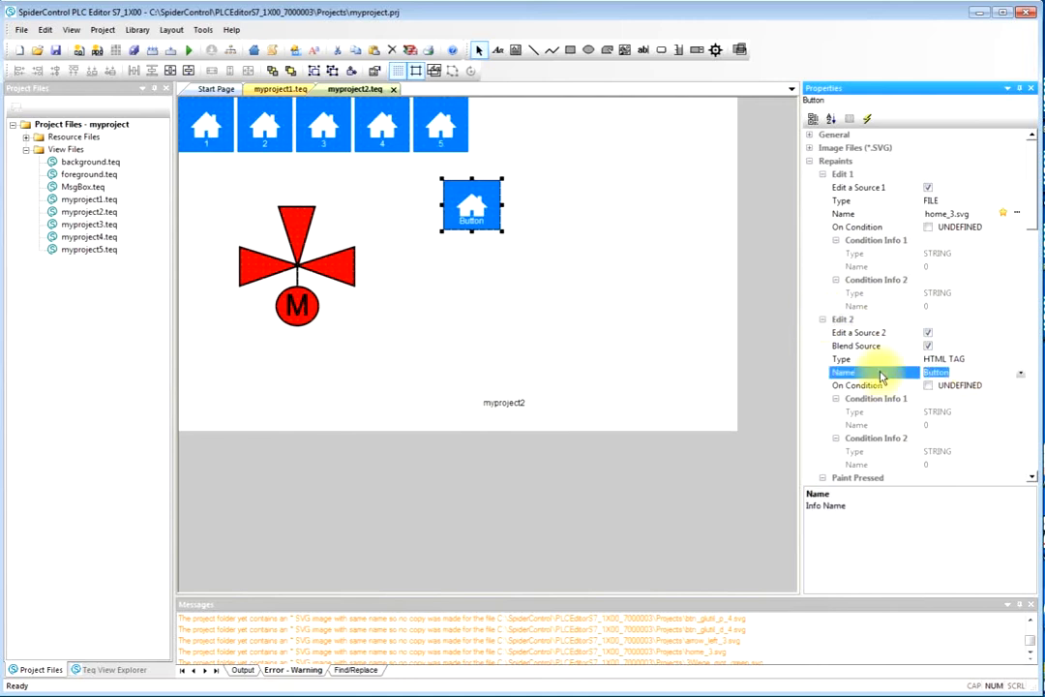
pyautogui.write('R')
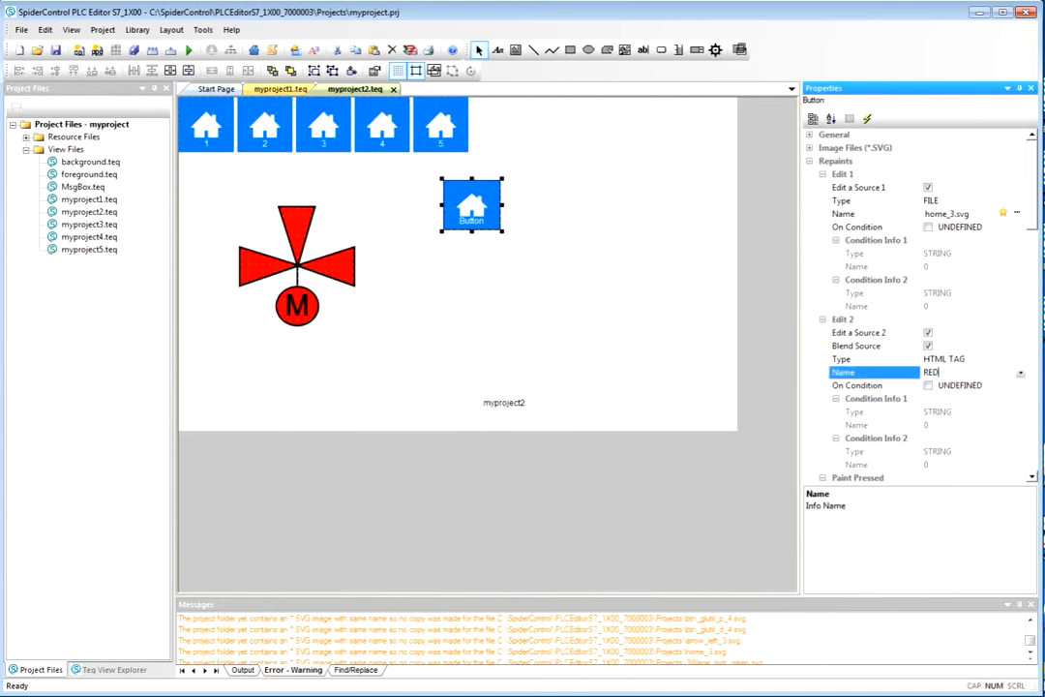
pyautogui.write('ED')
pyautogui.press('Return')
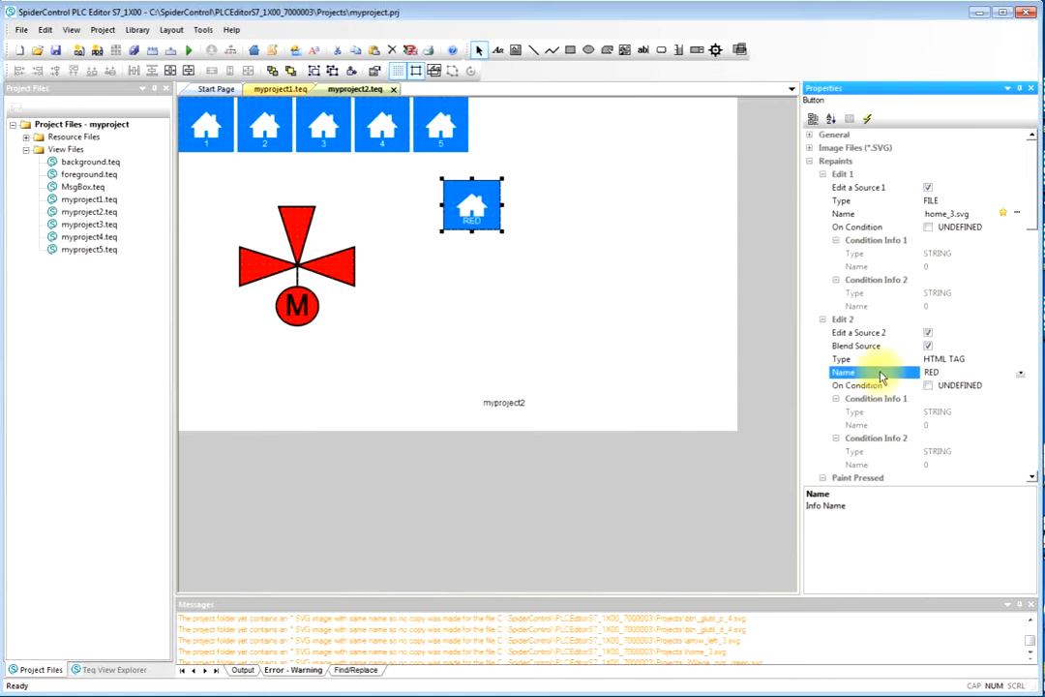
# Review the source files and valveState conditions of the valve image's two standard repaints and its extra repaint.
pyautogui.click(346, 273)
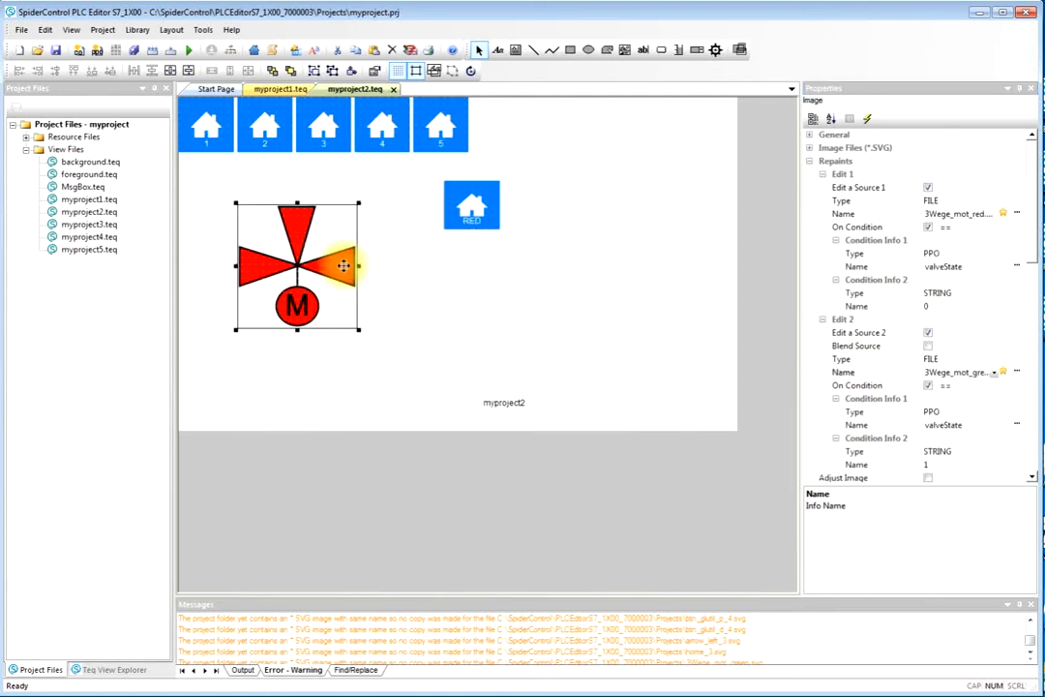
pyautogui.click(867, 118)
pyautogui.click(865, 175)
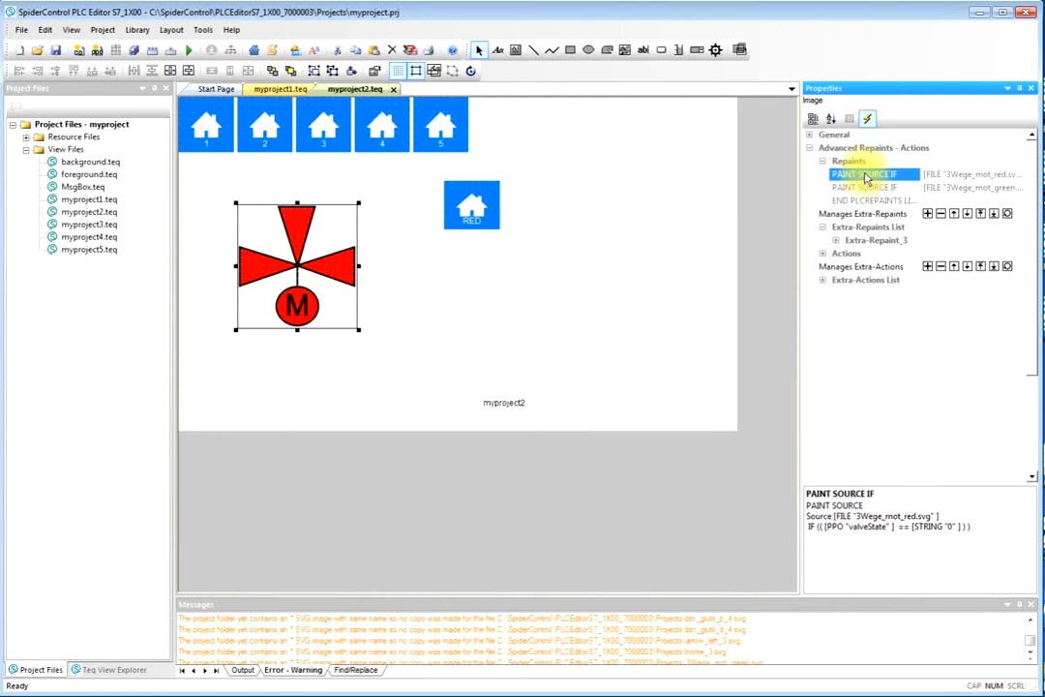
pyautogui.click(864, 189)
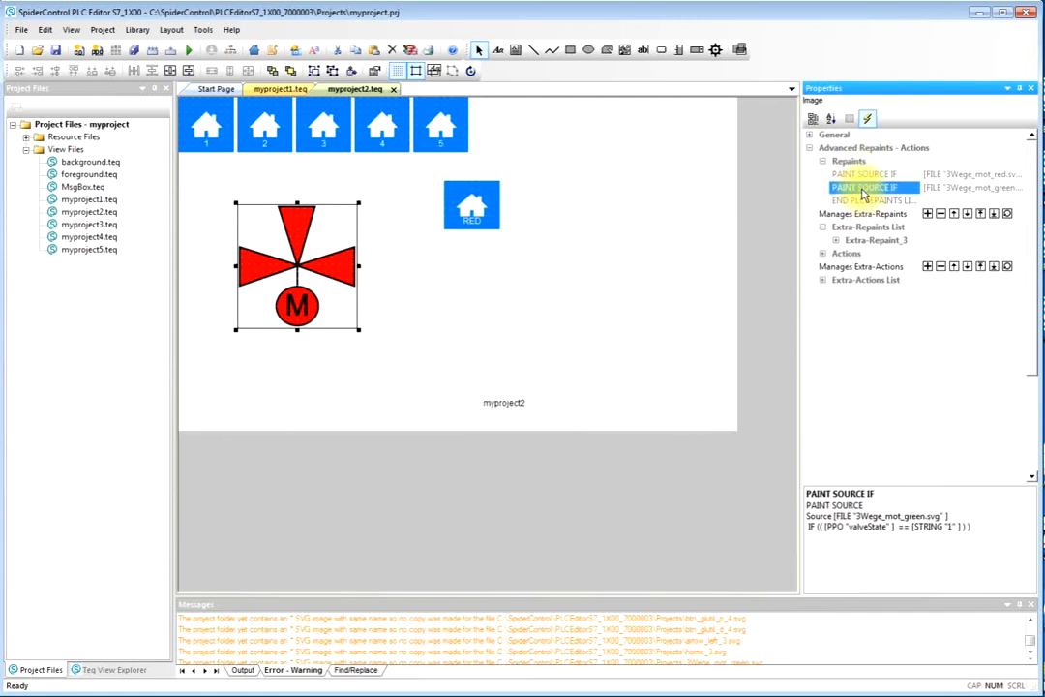
pyautogui.click(871, 240)
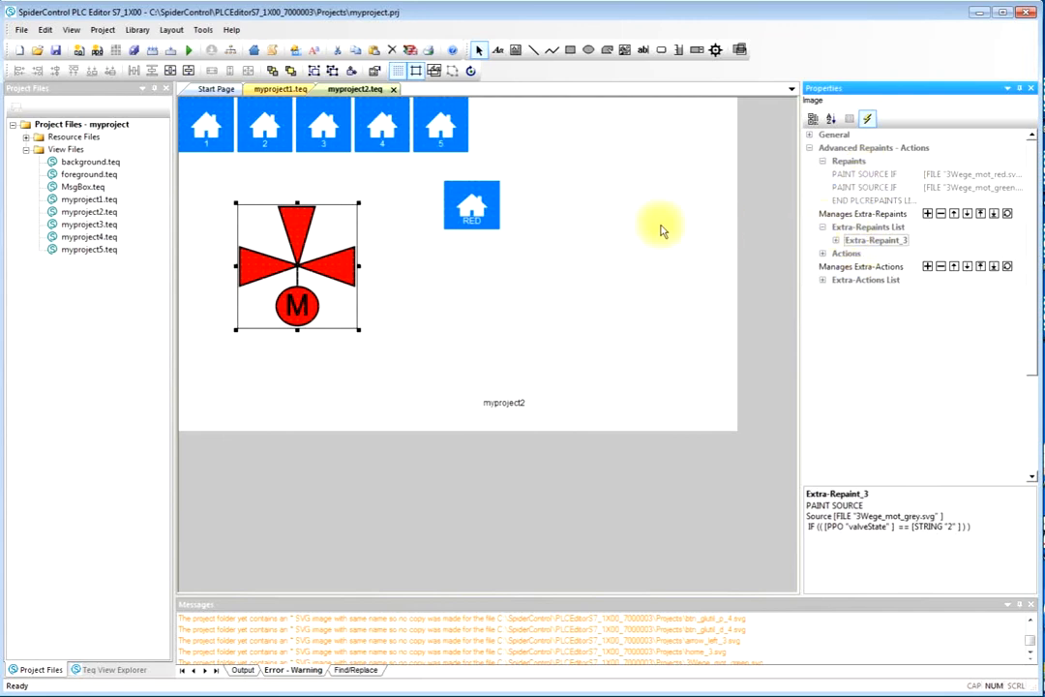
# Make the RED button set the PPO variable valveState to the STRING value 0 on mouse down.
pyautogui.click(476, 208)
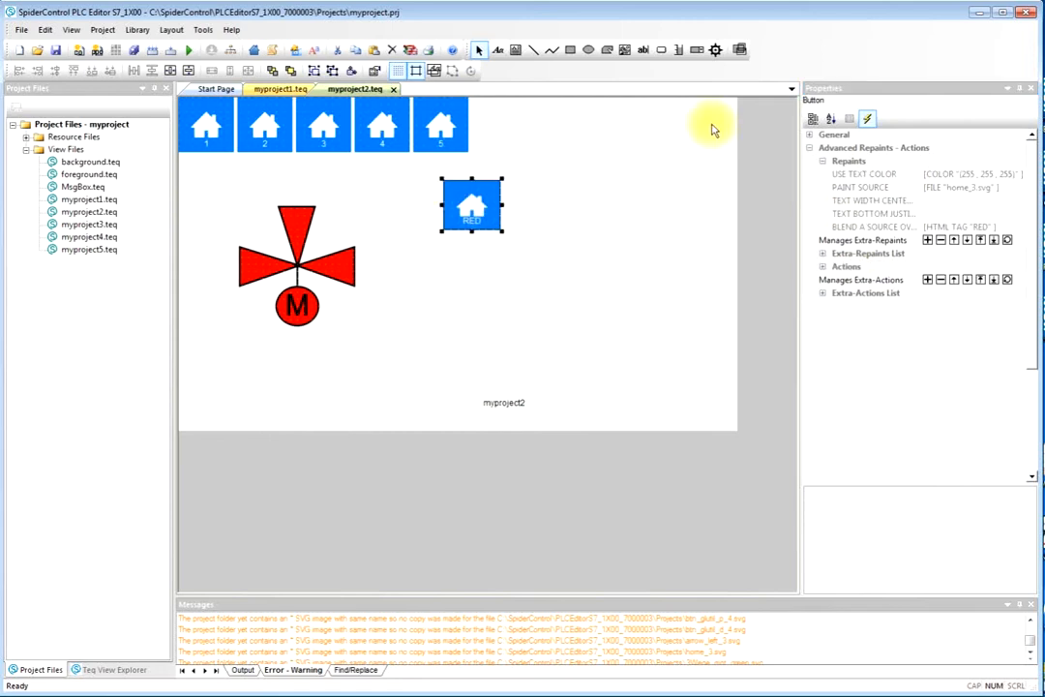
pyautogui.click(867, 118)
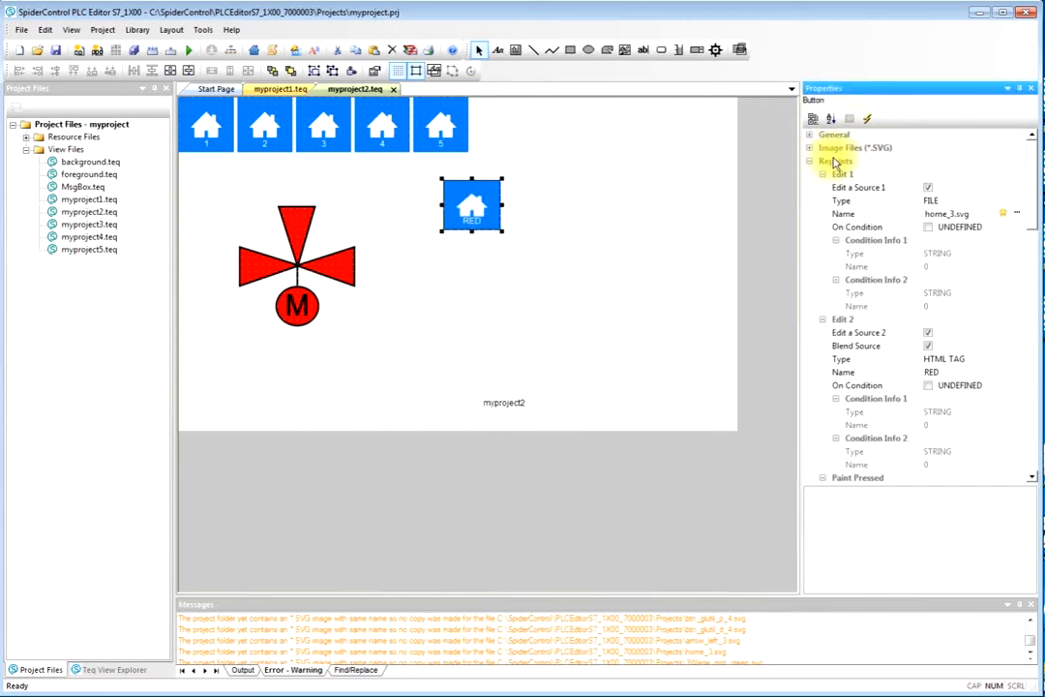
pyautogui.click(824, 174)
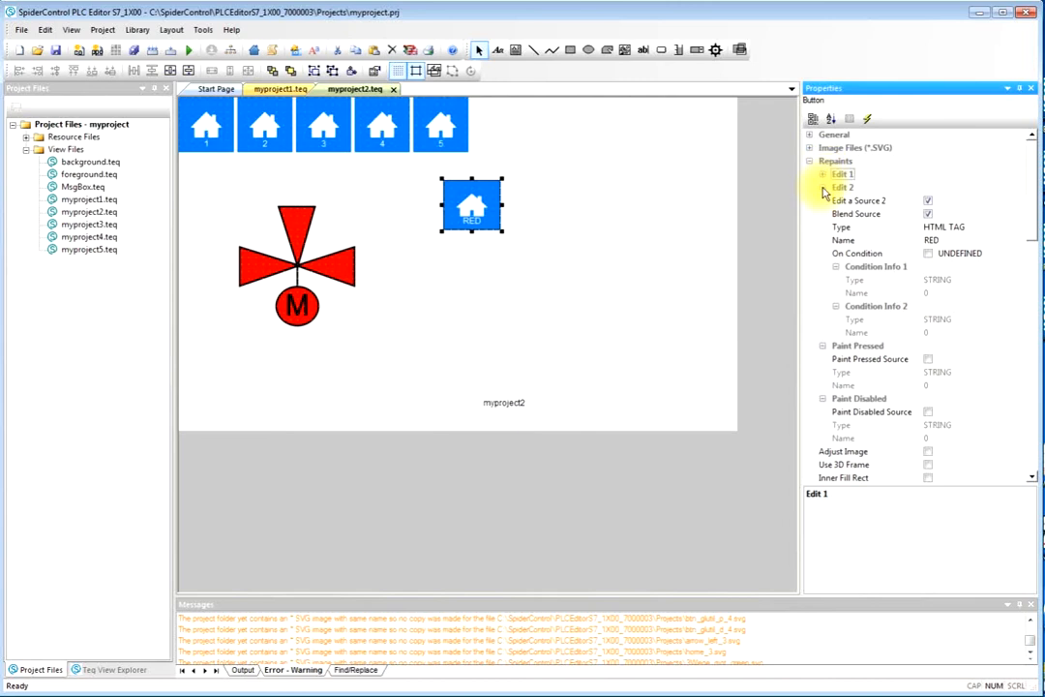
pyautogui.click(822, 189)
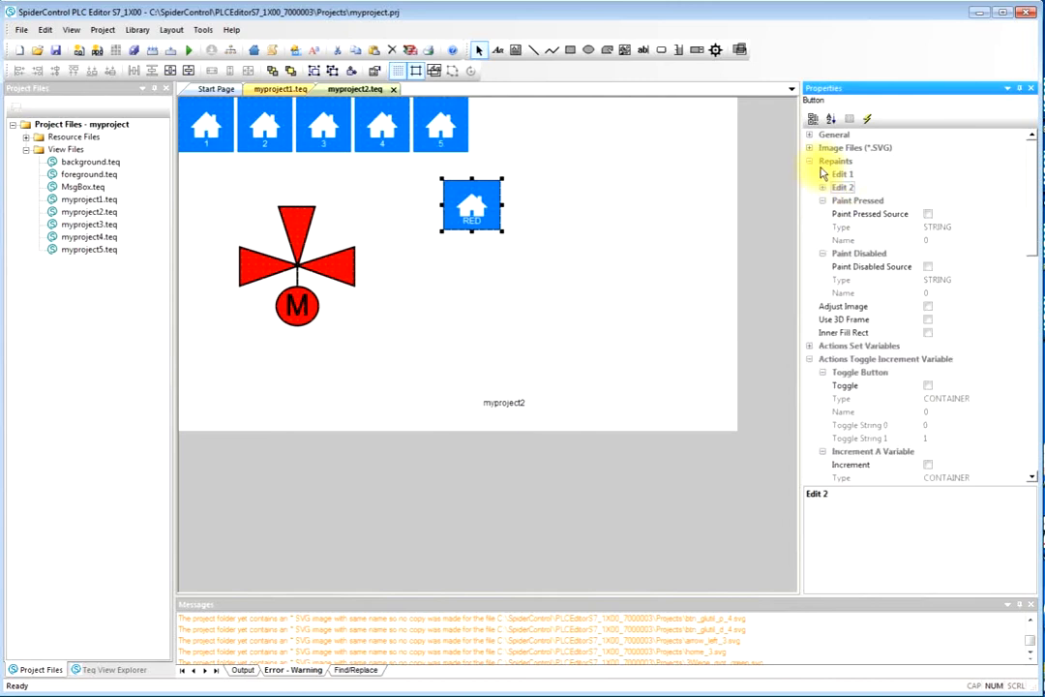
pyautogui.click(810, 162)
pyautogui.click(811, 175)
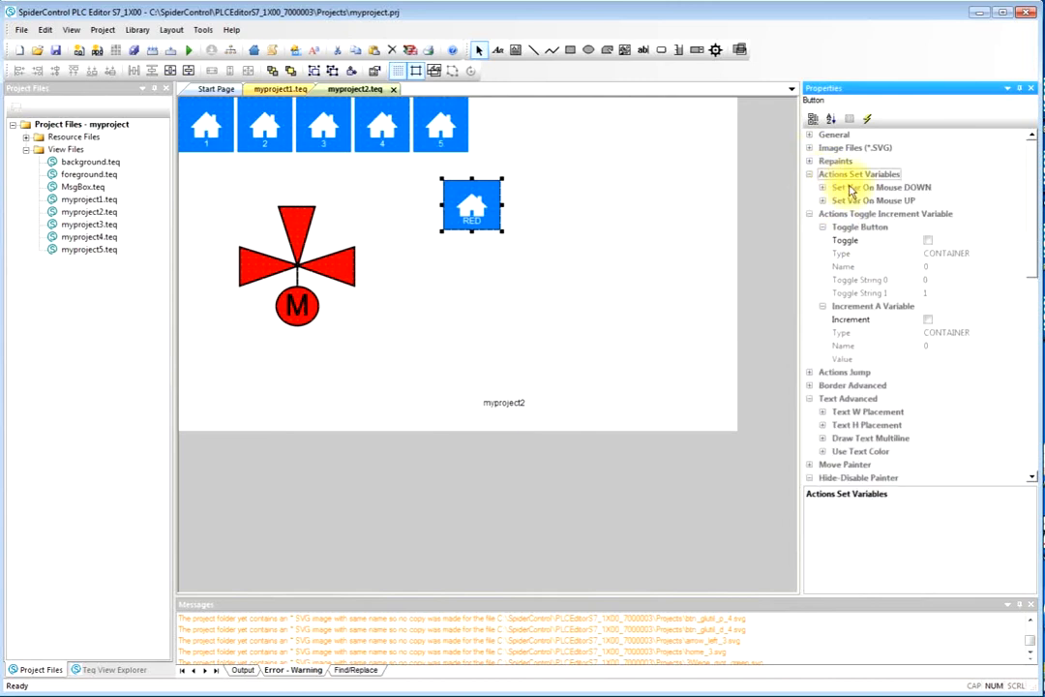
pyautogui.click(823, 188)
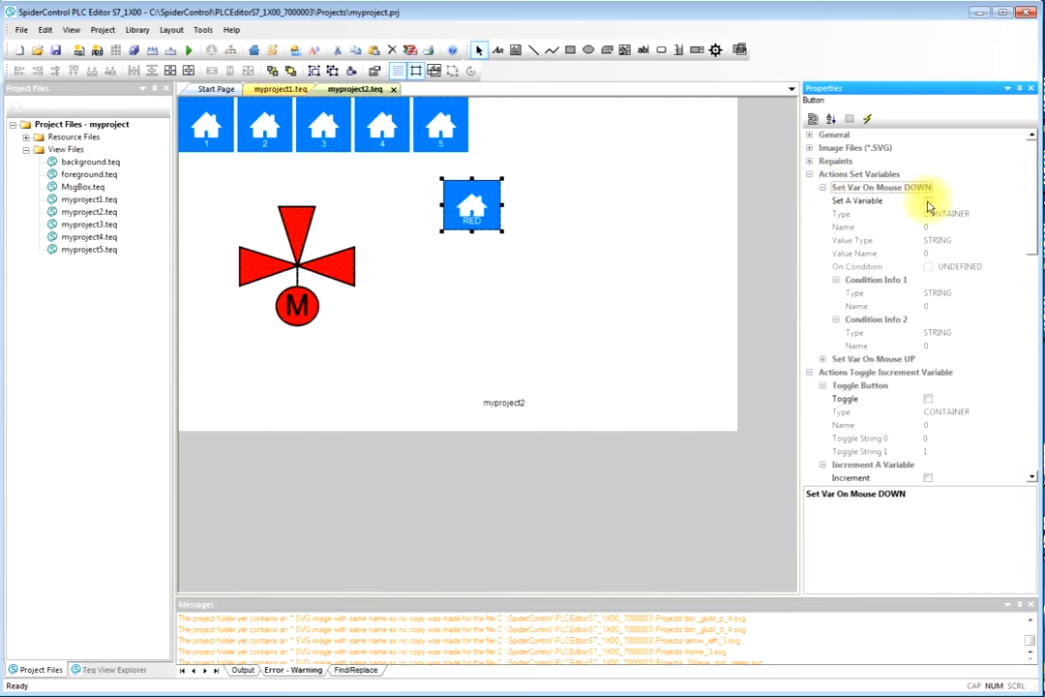
pyautogui.click(928, 201)
pyautogui.click(1019, 215)
pyautogui.click(987, 229)
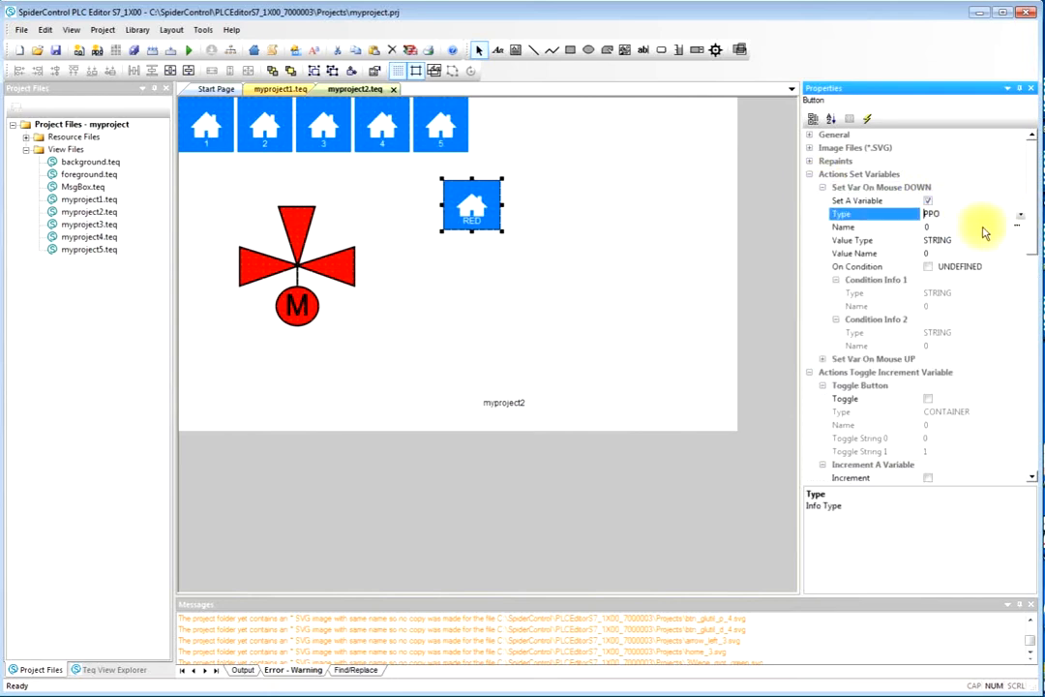
pyautogui.click(956, 227)
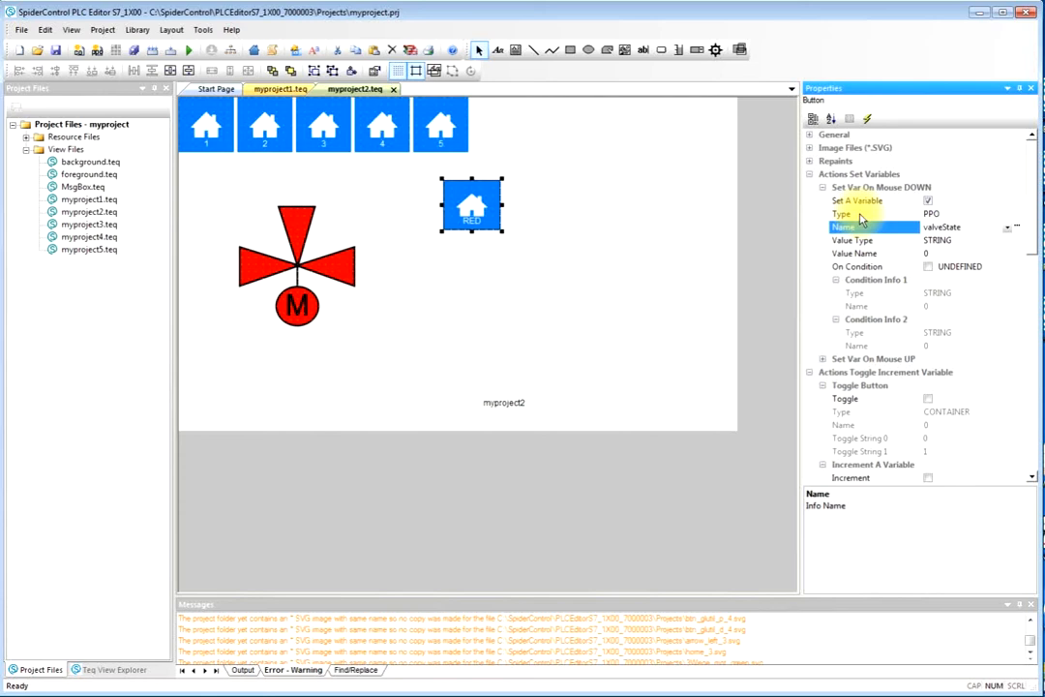
pyautogui.click(945, 253)
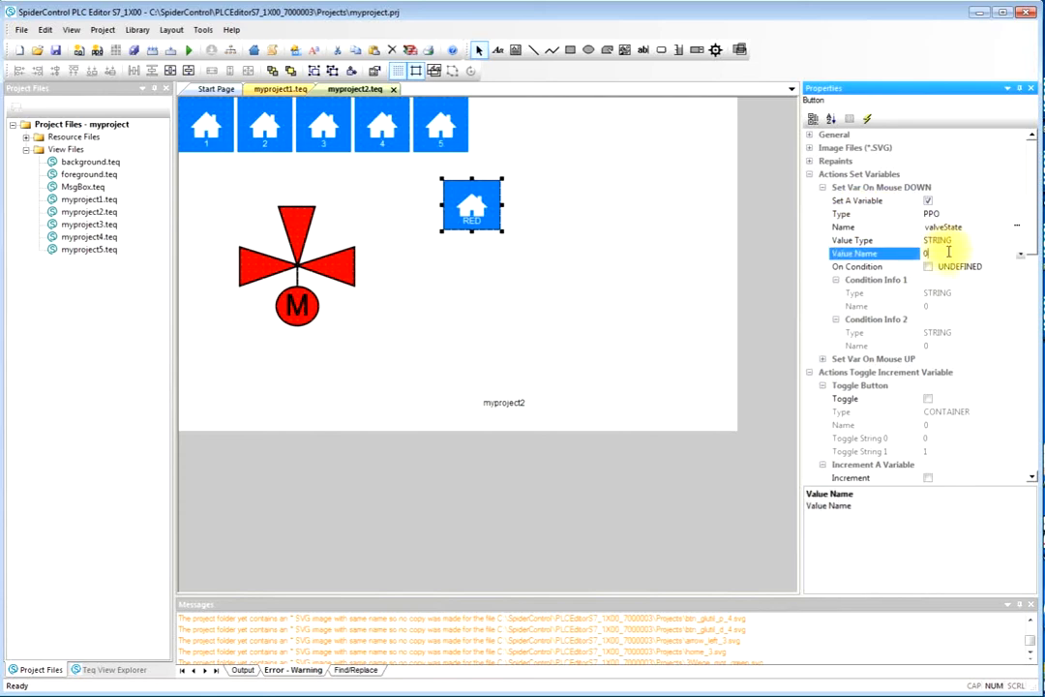
pyautogui.click(980, 188)
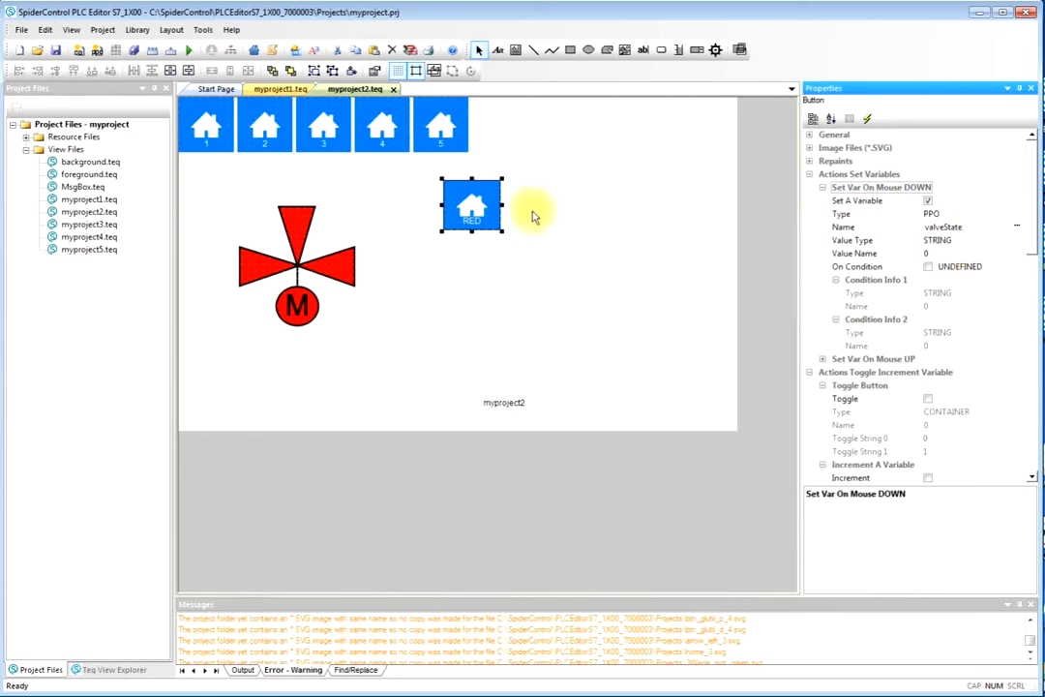
# Duplicate the RED button twice, placing the copies in a column beneath the original.
pyautogui.moveTo(482, 213); pyautogui.dragTo(469, 314)
pyautogui.click(472, 213)
pyautogui.moveTo(473, 213); pyautogui.dragTo(467, 334)
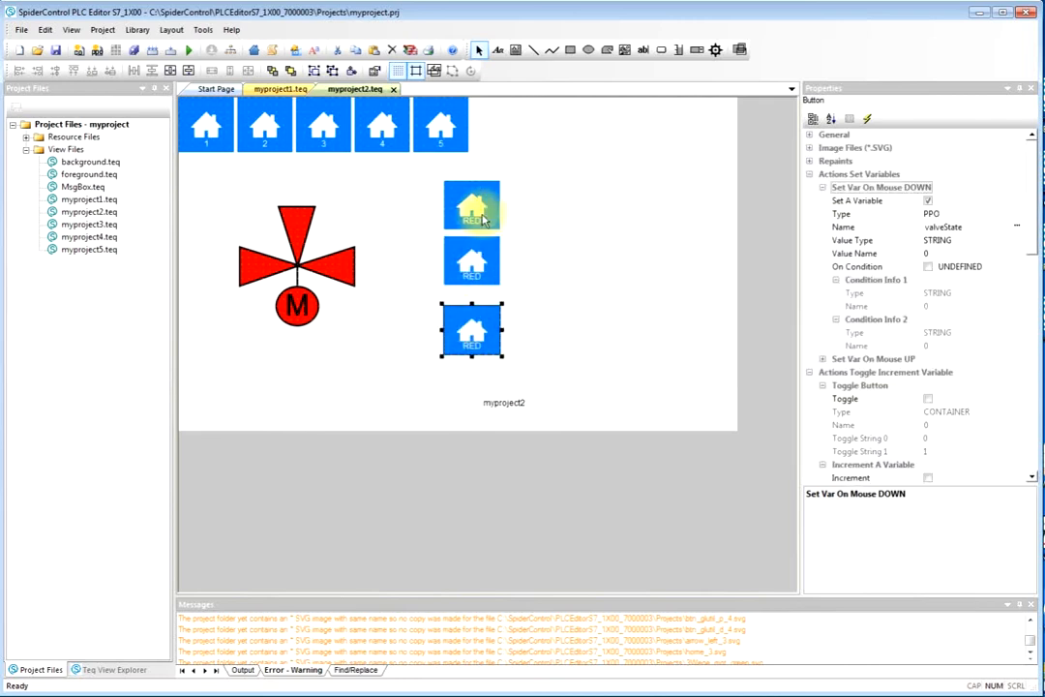
# Set the value that the middle RED button writes to valveState on mouse down to 1.
pyautogui.click(474, 207)
pyautogui.click(478, 259)
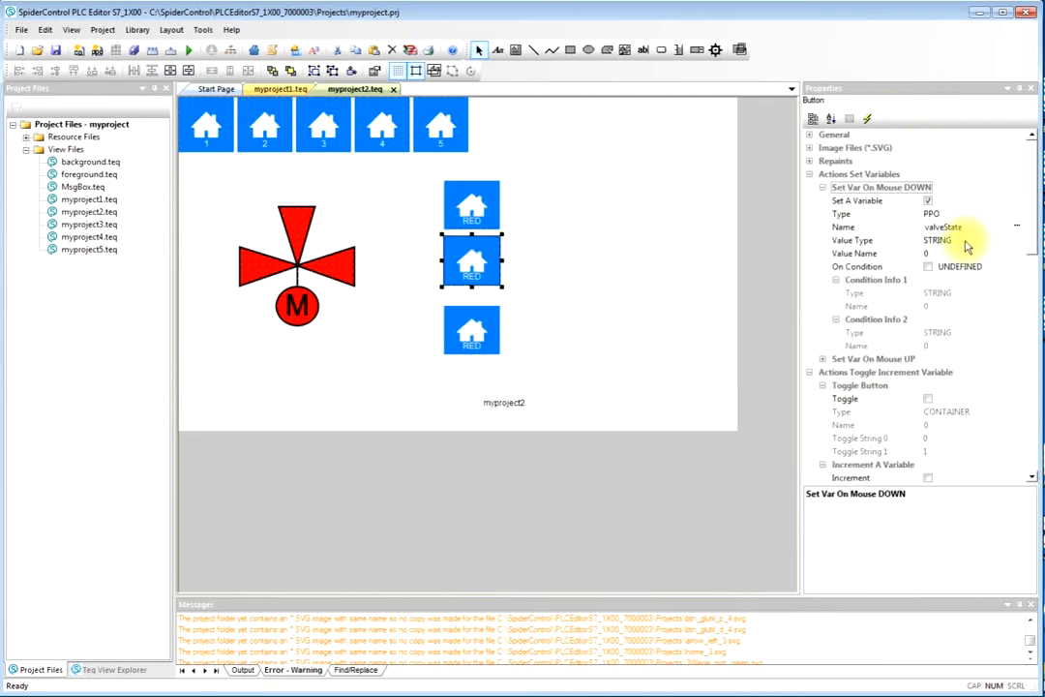
pyautogui.click(896, 255)
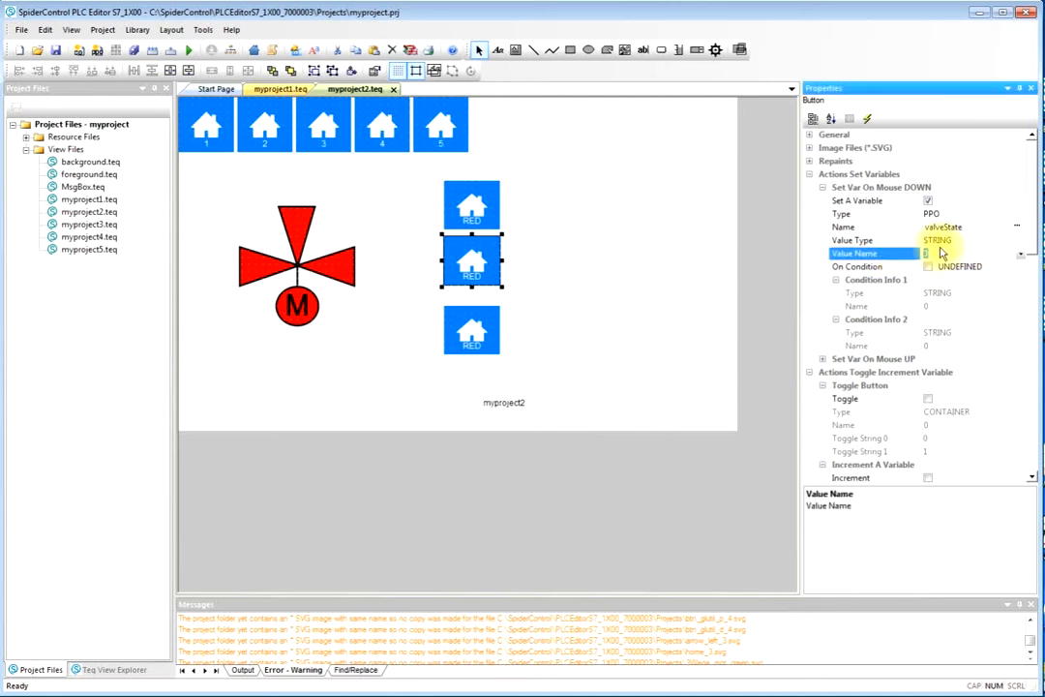
pyautogui.write('1')
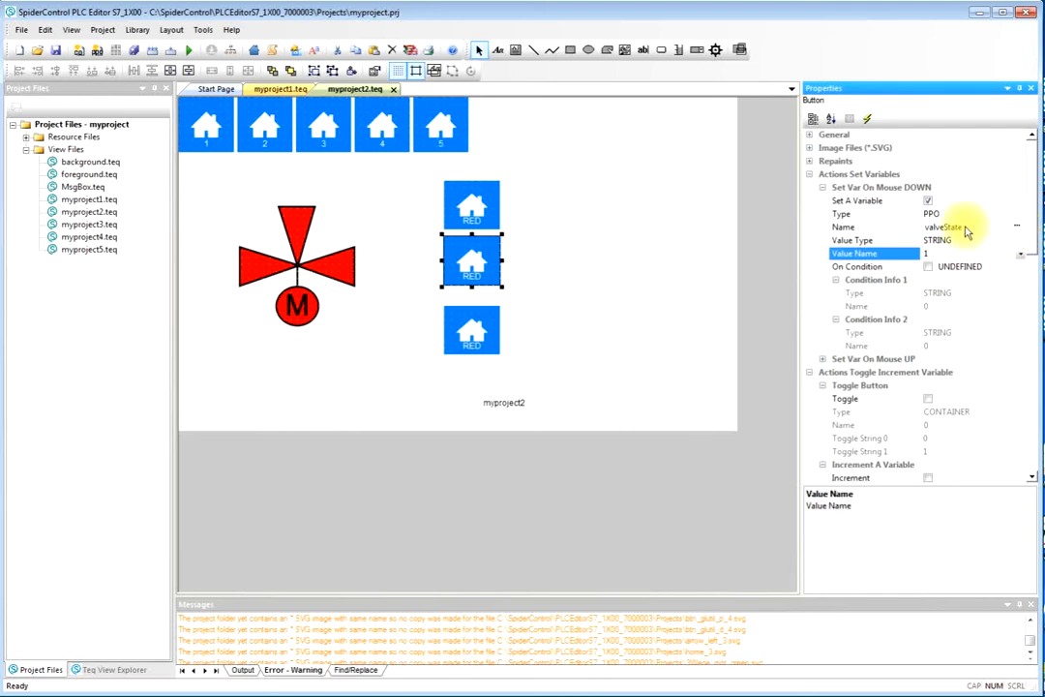
# Change the middle button's text label to GREEN in its second repaint source.
pyautogui.click(811, 161)
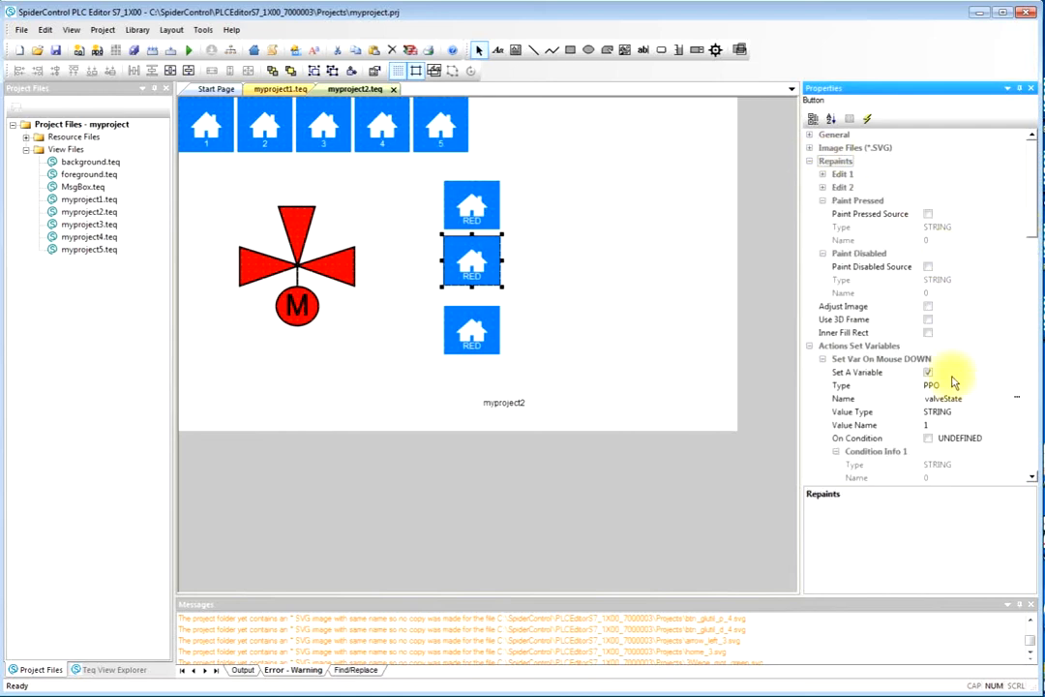
pyautogui.click(822, 187)
pyautogui.click(874, 238)
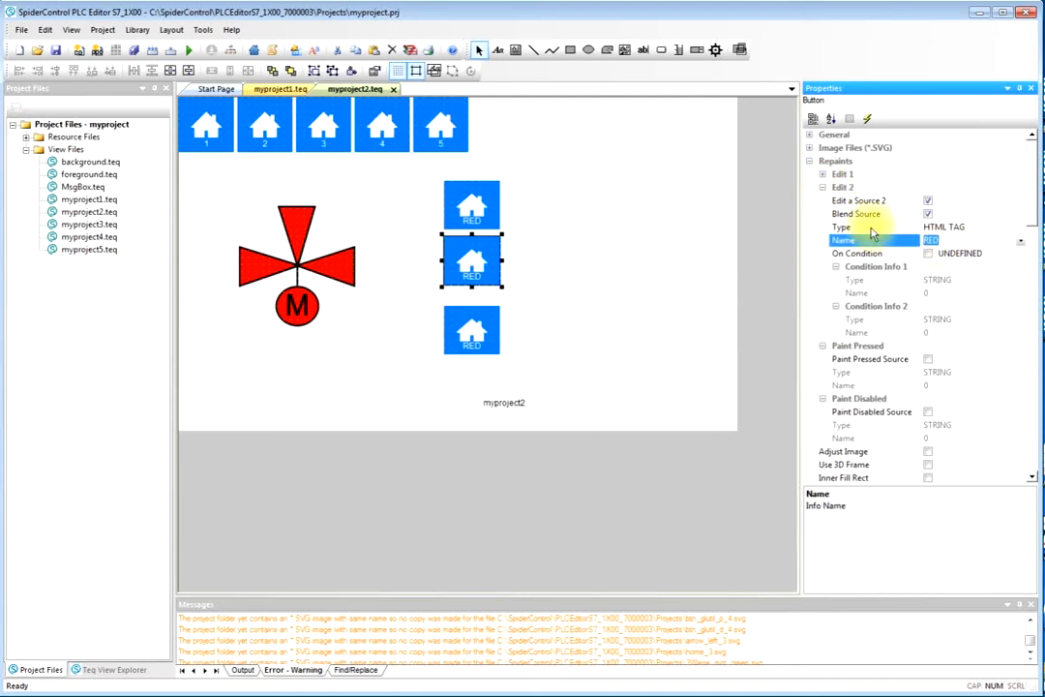
pyautogui.write('GREEN')
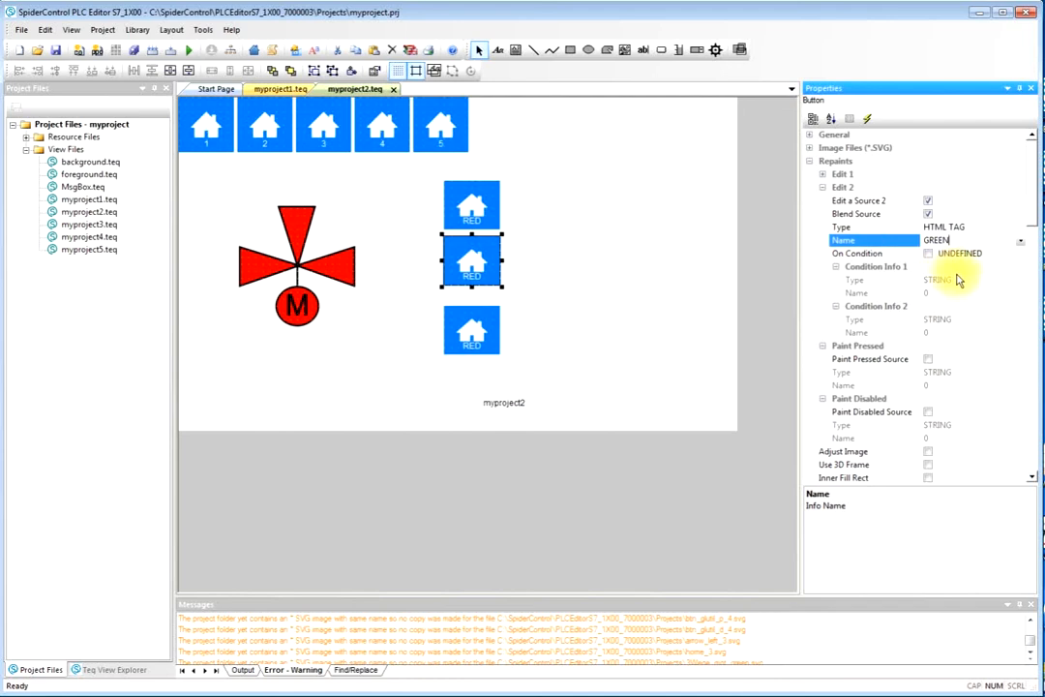
# Change the bottom button's text label to GREY in its second repaint source.
pyautogui.click(893, 267)
pyautogui.click(470, 334)
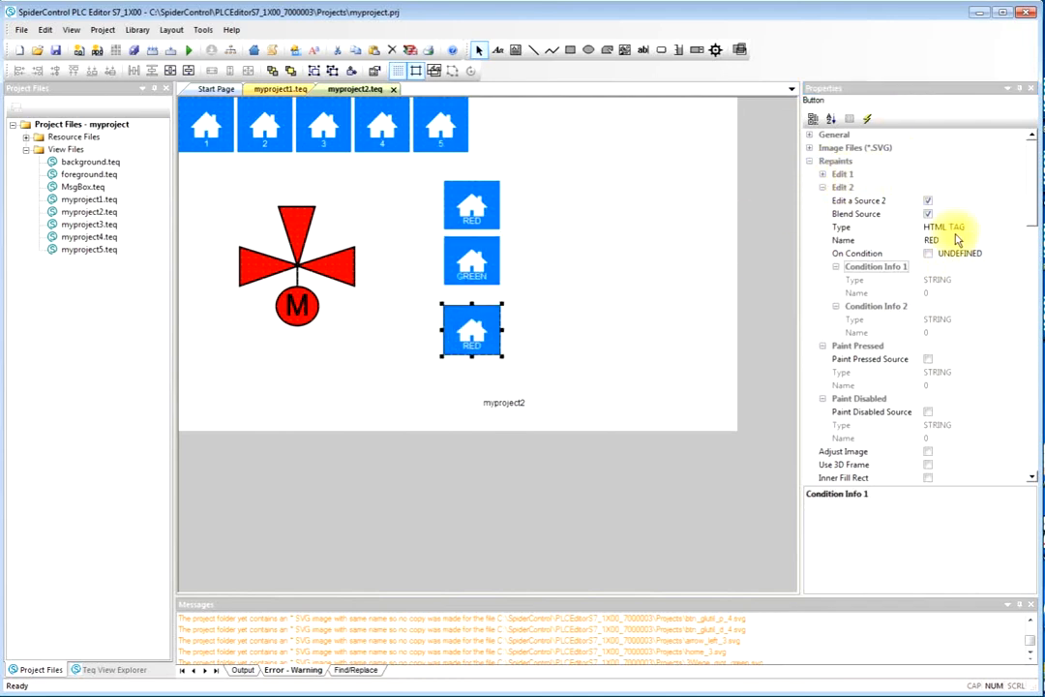
pyautogui.click(898, 241)
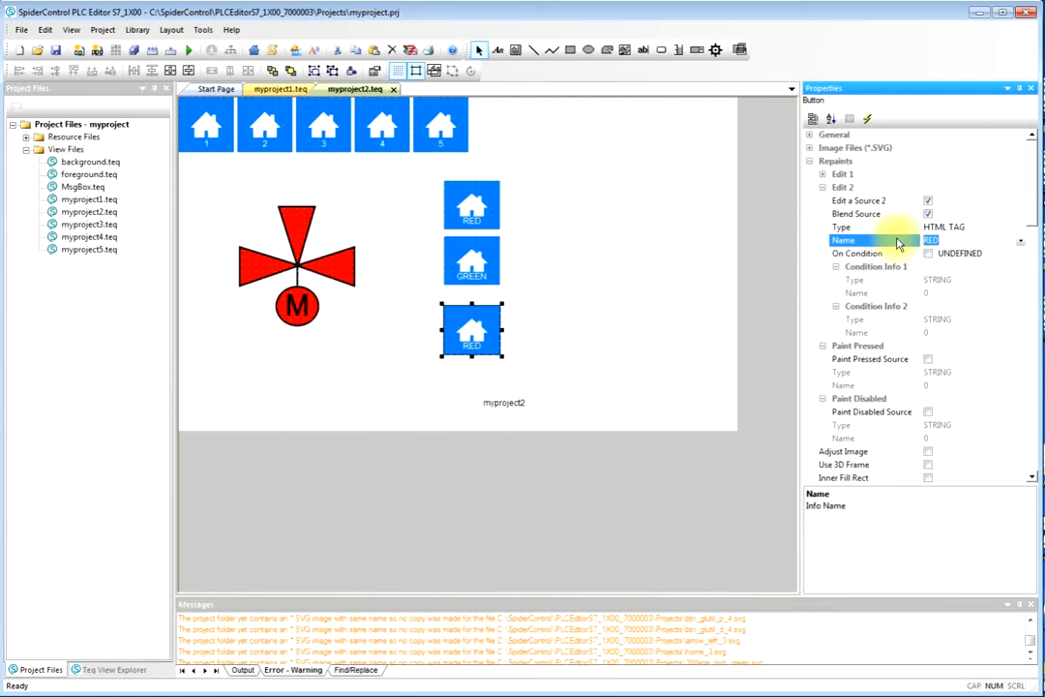
pyautogui.write('GREY')
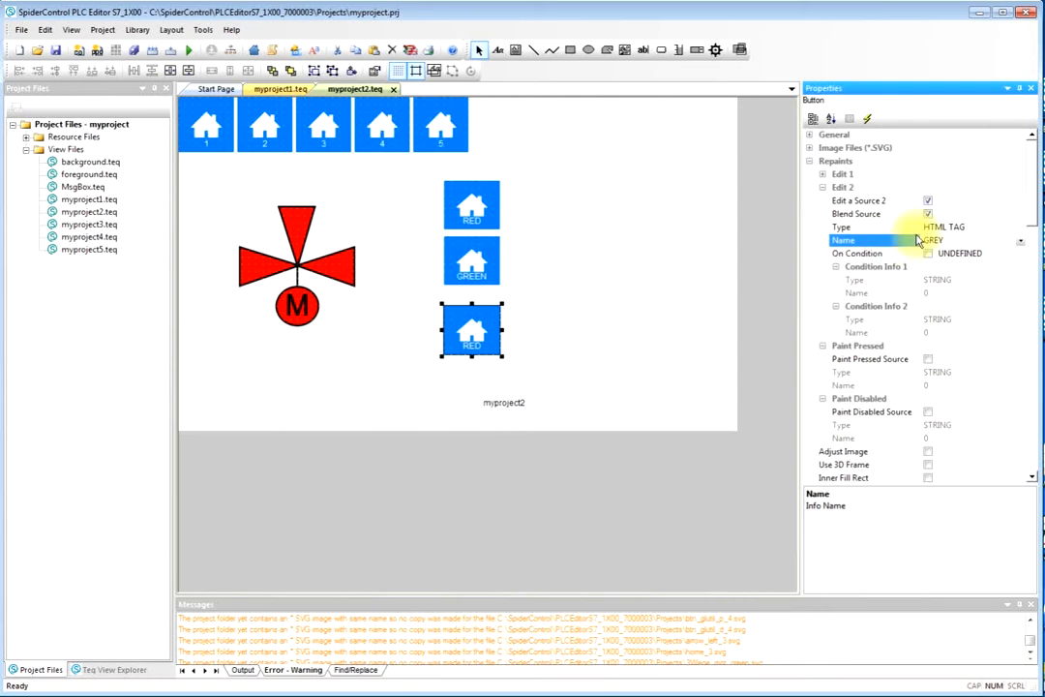
pyautogui.click(937, 178)
# Set the value the GREY button writes to valveState on mouse down to 2, and move the button up close beneath GREEN.
pyautogui.moveTo(1037, 213); pyautogui.dragTo(1040, 281)
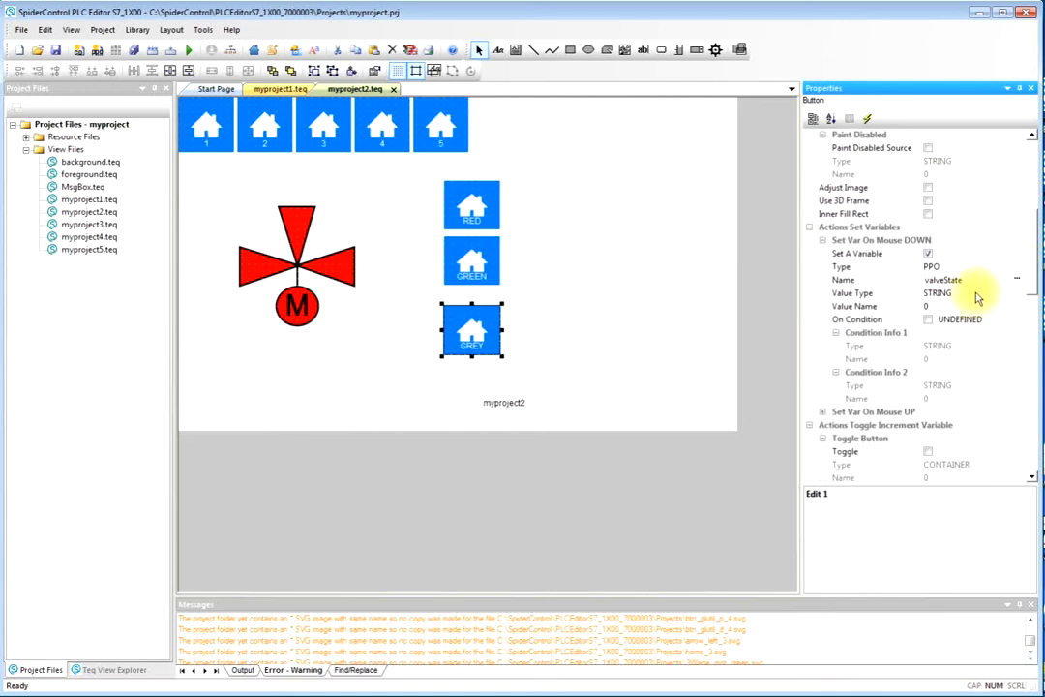
pyautogui.click(929, 306)
pyautogui.write('2')
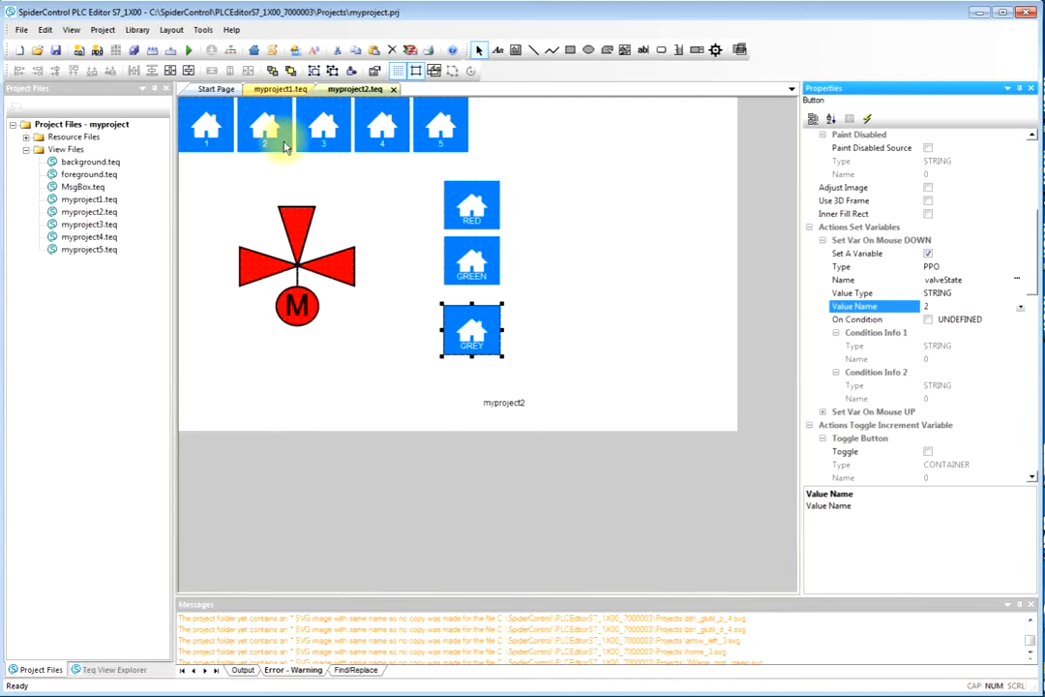
pyautogui.click(468, 321)
pyautogui.moveTo(468, 322); pyautogui.dragTo(467, 309)
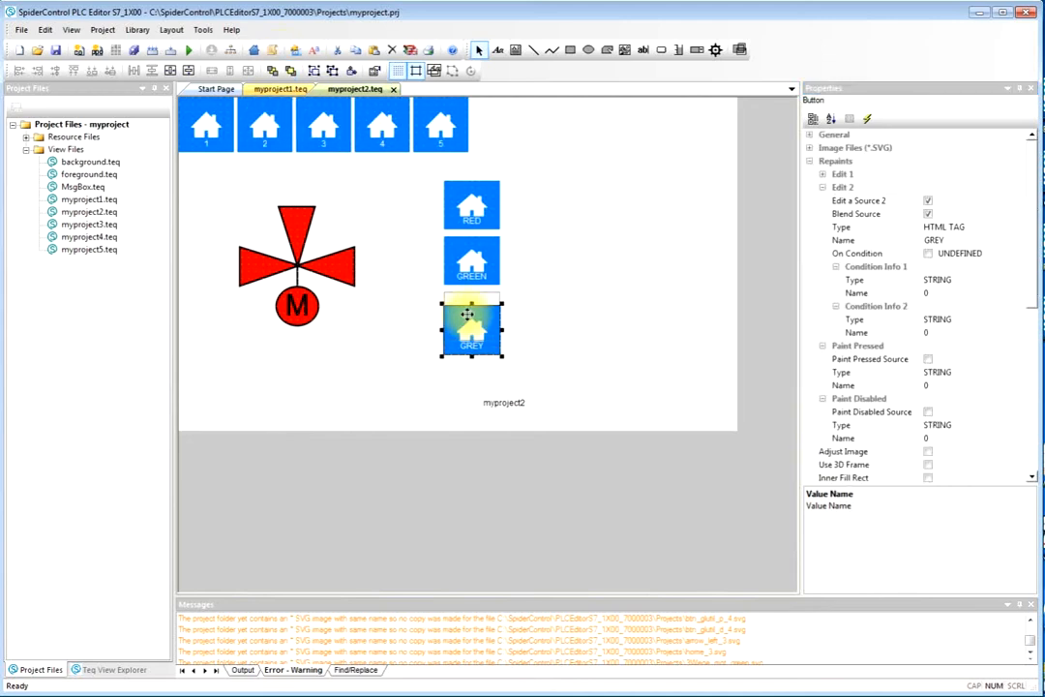
# Start the simulator with a full BuildAll and go to page 2.
pyautogui.click(190, 54)
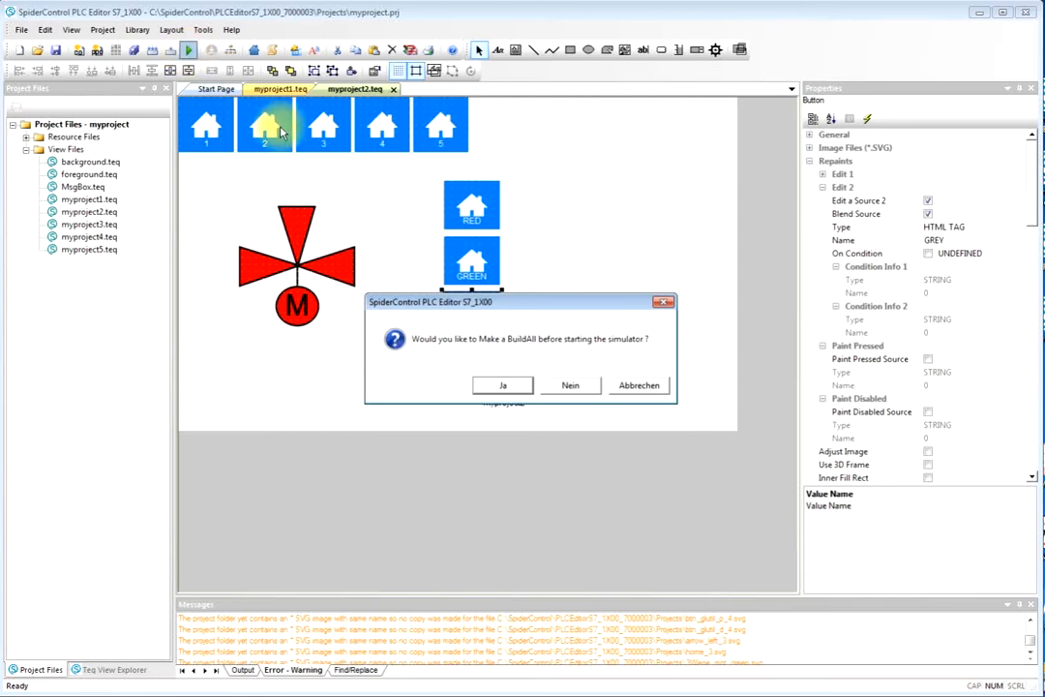
pyautogui.click(482, 389)
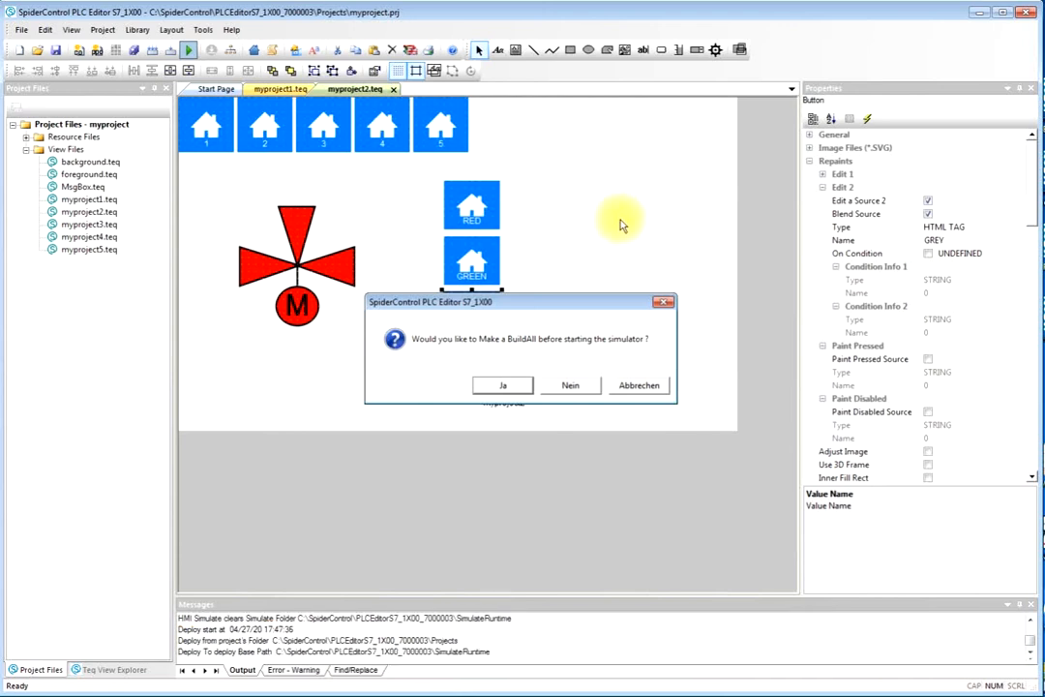
pyautogui.click(376, 221)
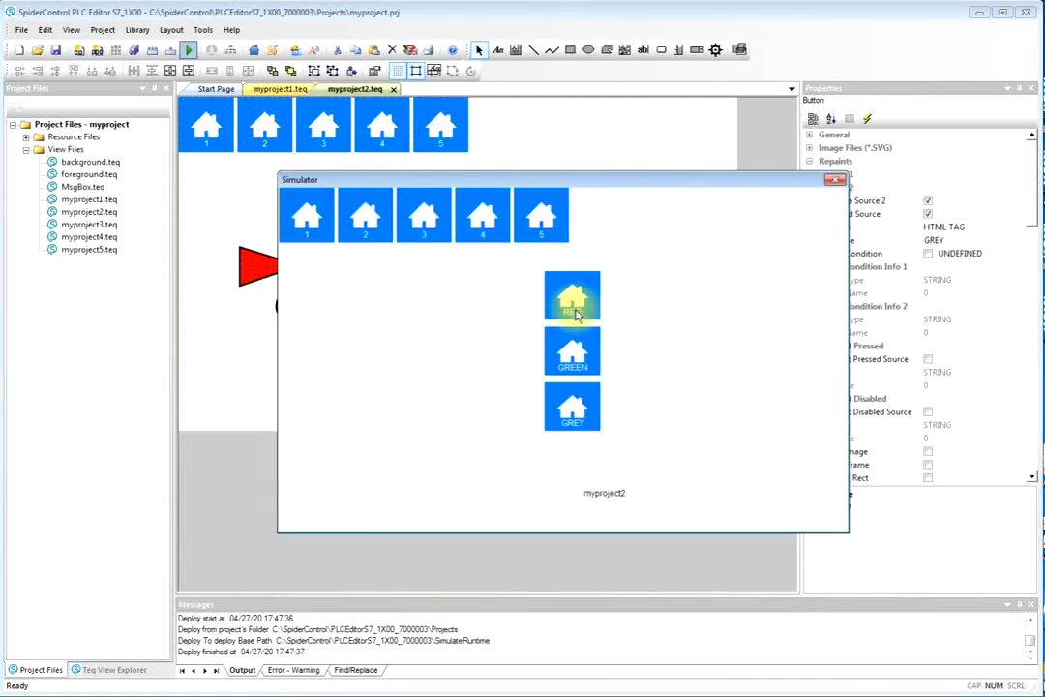
# Test the RED, GREEN and GREY buttons on the valve several times in the simulator, and close it.
pyautogui.click(572, 294)
pyautogui.click(574, 356)
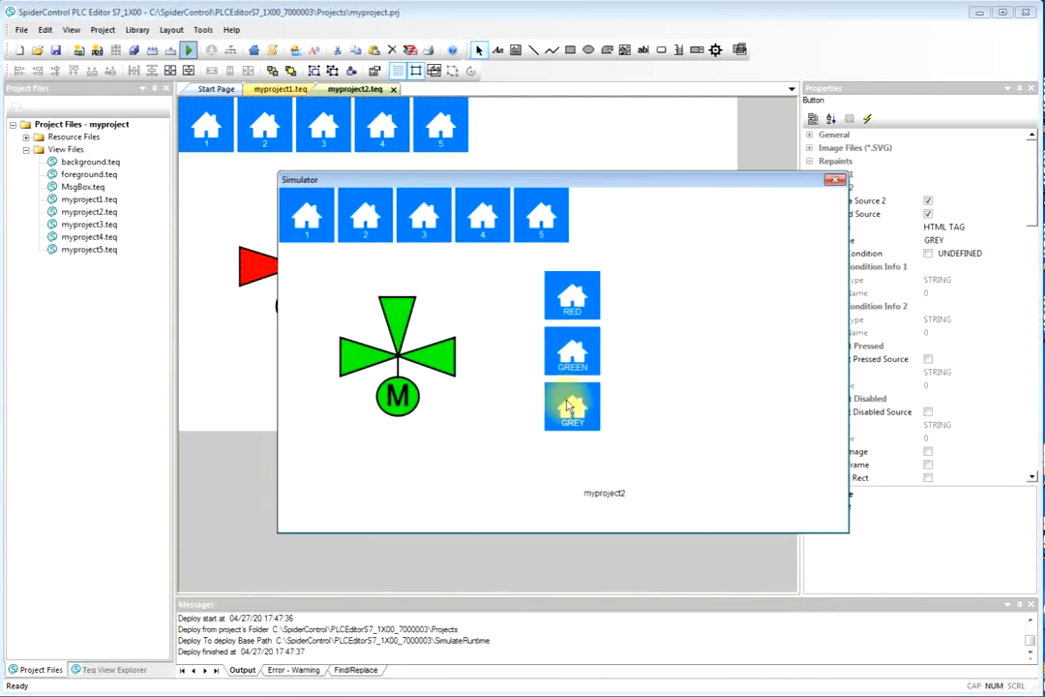
pyautogui.click(572, 405)
pyautogui.click(581, 358)
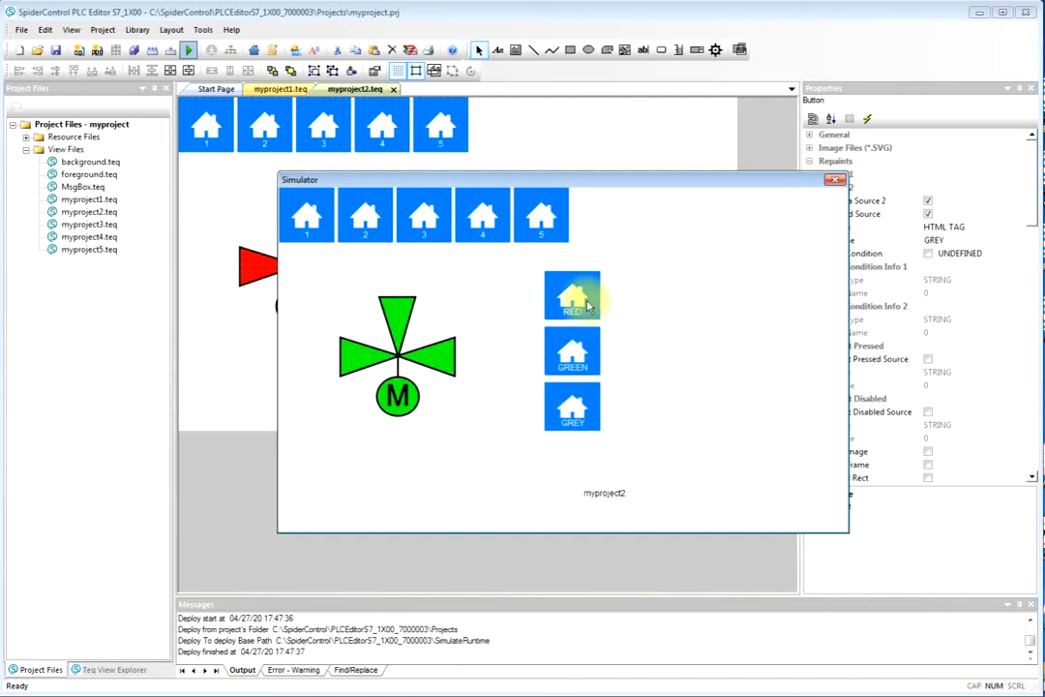
pyautogui.click(578, 296)
pyautogui.click(581, 355)
pyautogui.click(573, 406)
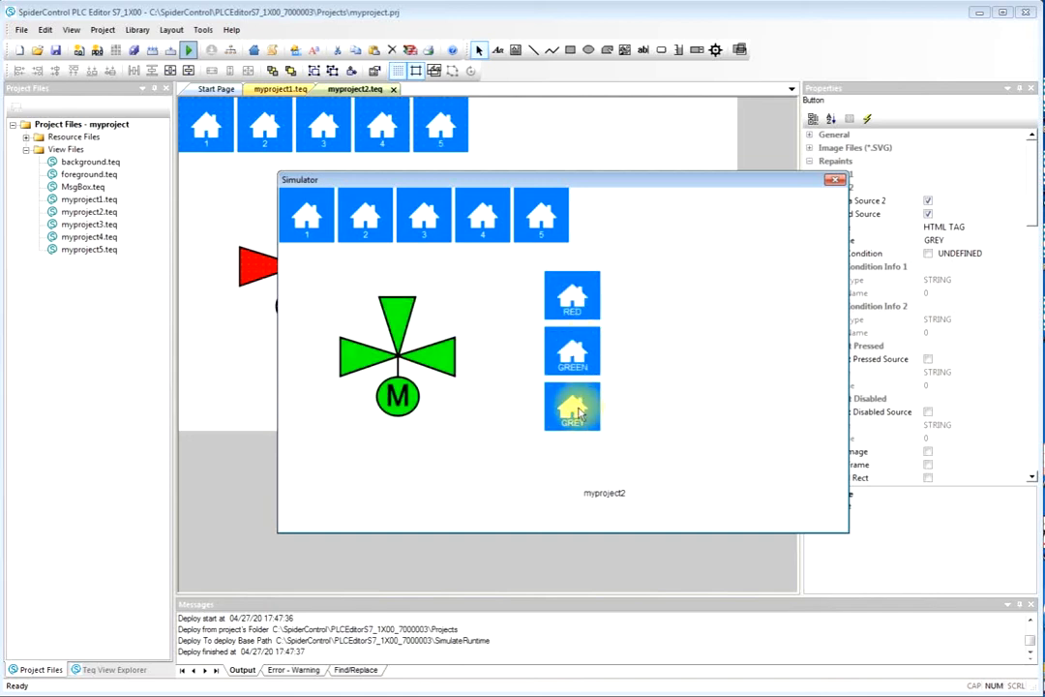
pyautogui.click(574, 355)
pyautogui.click(579, 300)
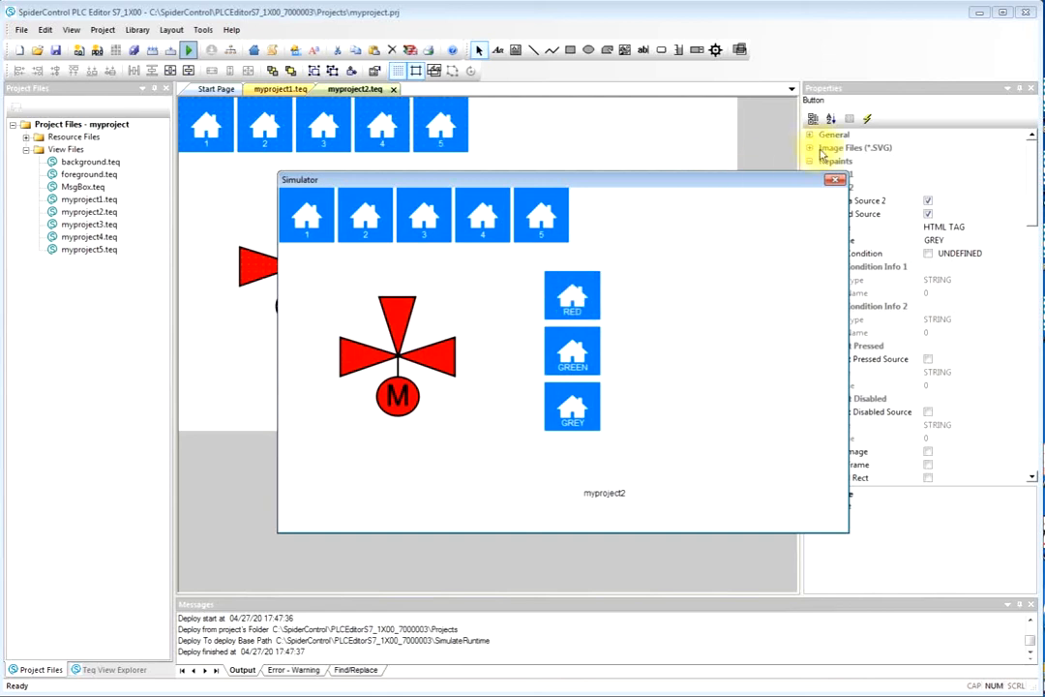
pyautogui.click(837, 182)
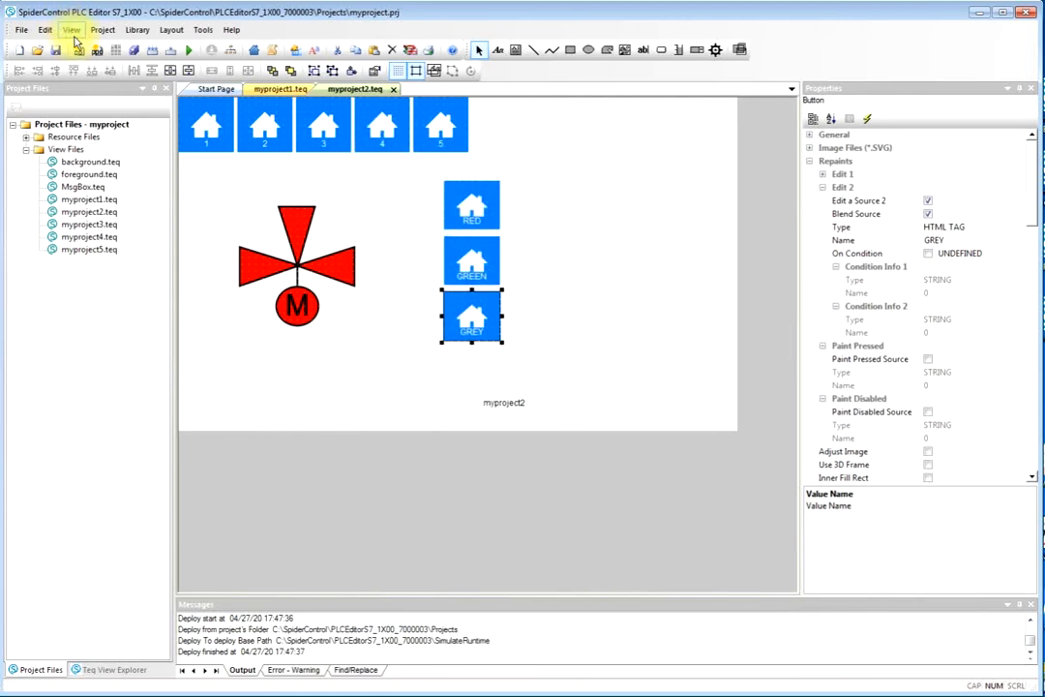
# Move the Language flag group from the myproject1 view into myproject2, placing it to the right of the colour buttons.
pyautogui.doubleClick(63, 199)
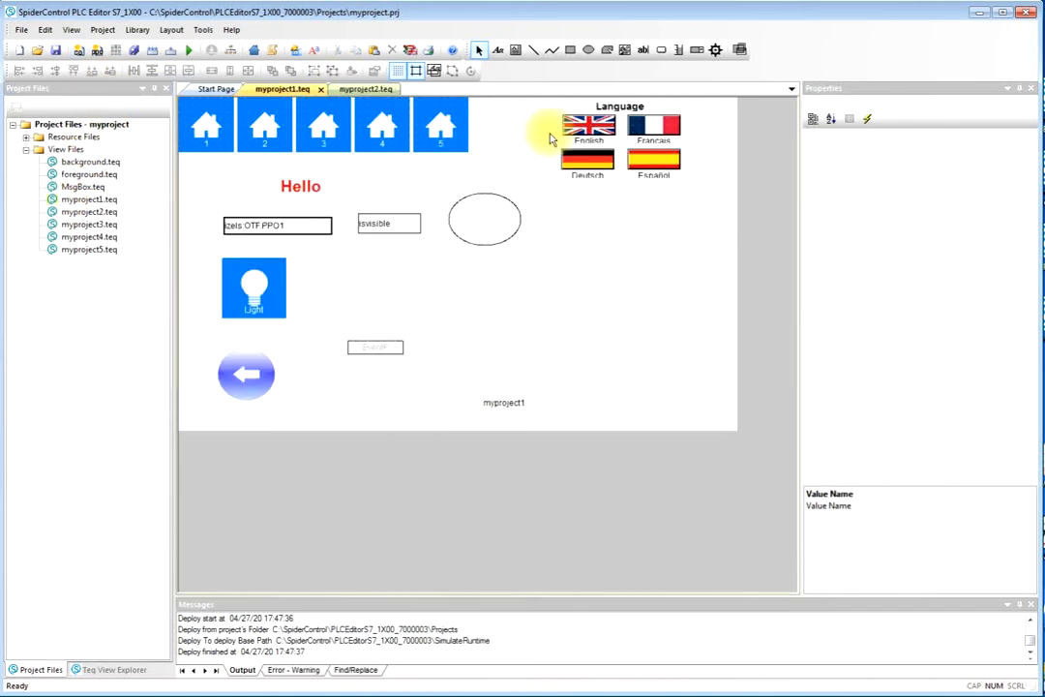
pyautogui.click(573, 126)
pyautogui.press('Delete')
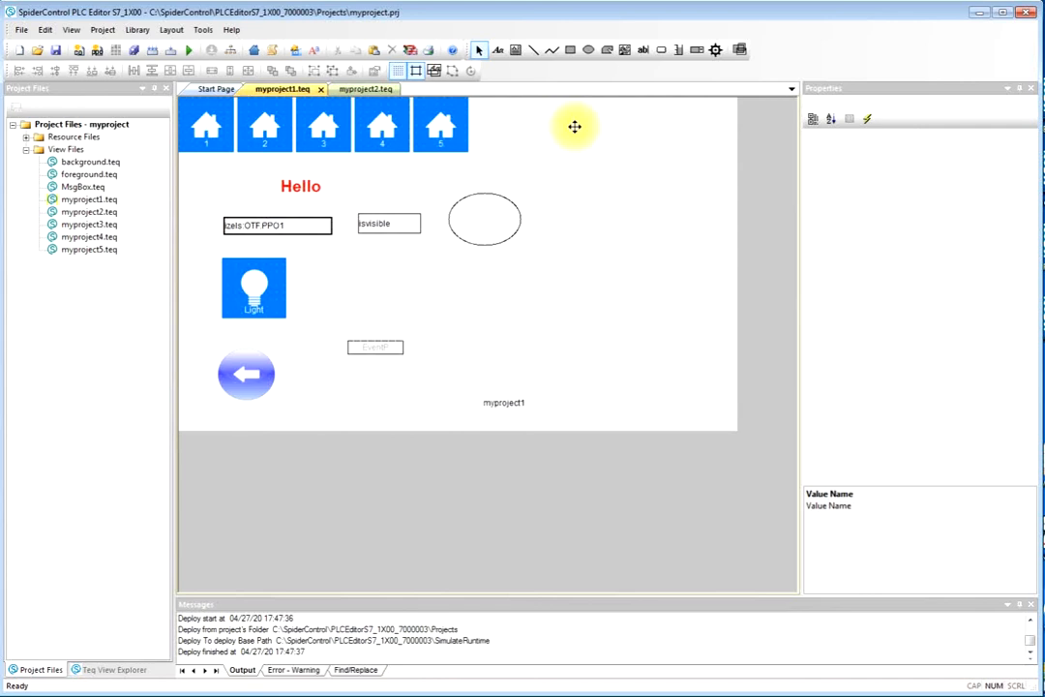
pyautogui.click(366, 89)
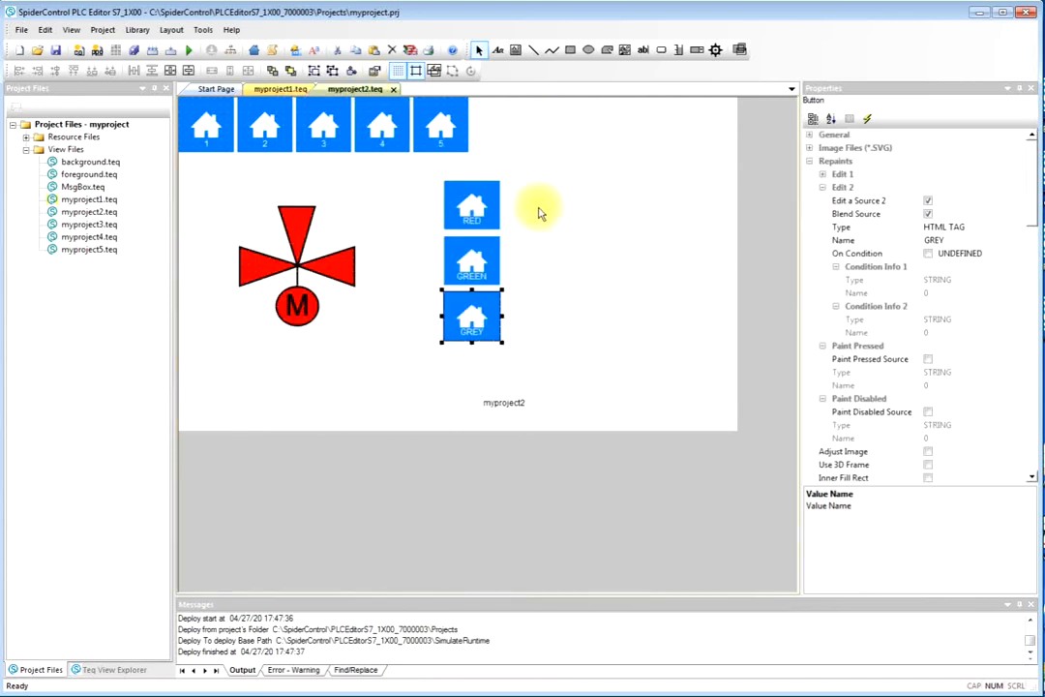
pyautogui.hotkey('ctrl', 'v')
pyautogui.moveTo(616, 138); pyautogui.dragTo(621, 273)
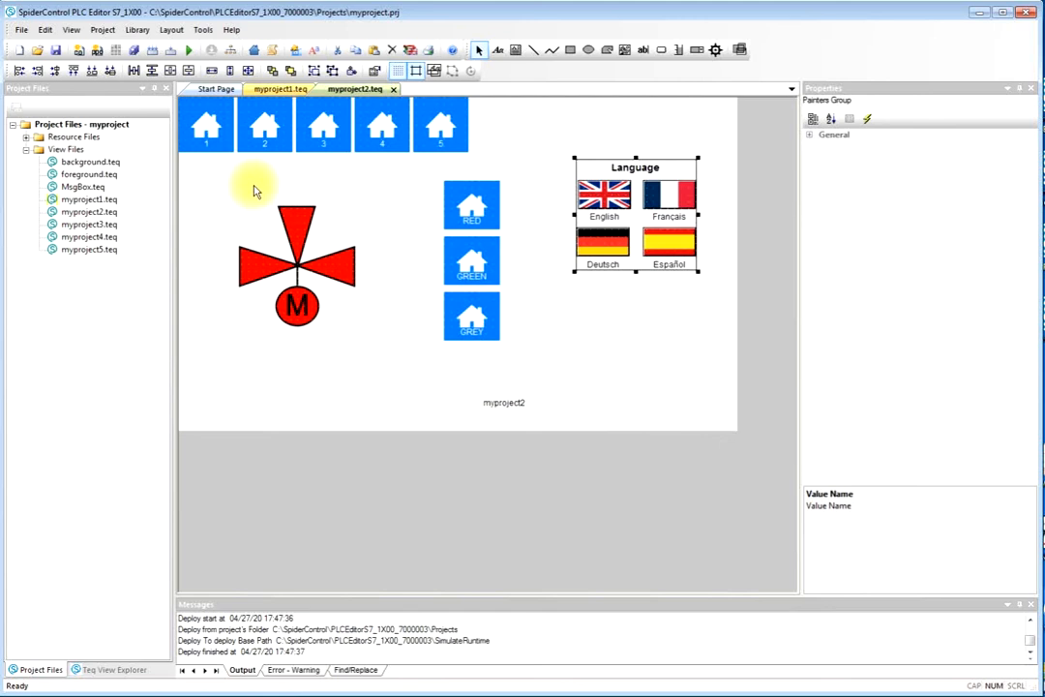
# Open de.csv from the project's resource files and translate the GREEN entry as Grün.
pyautogui.click(27, 139)
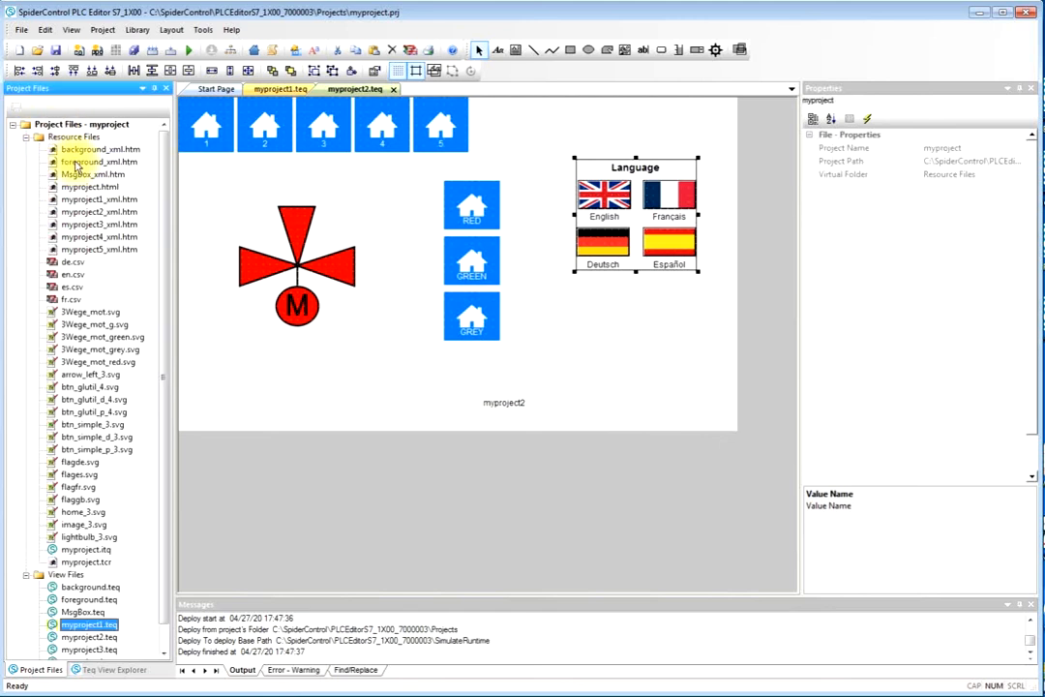
pyautogui.click(68, 262)
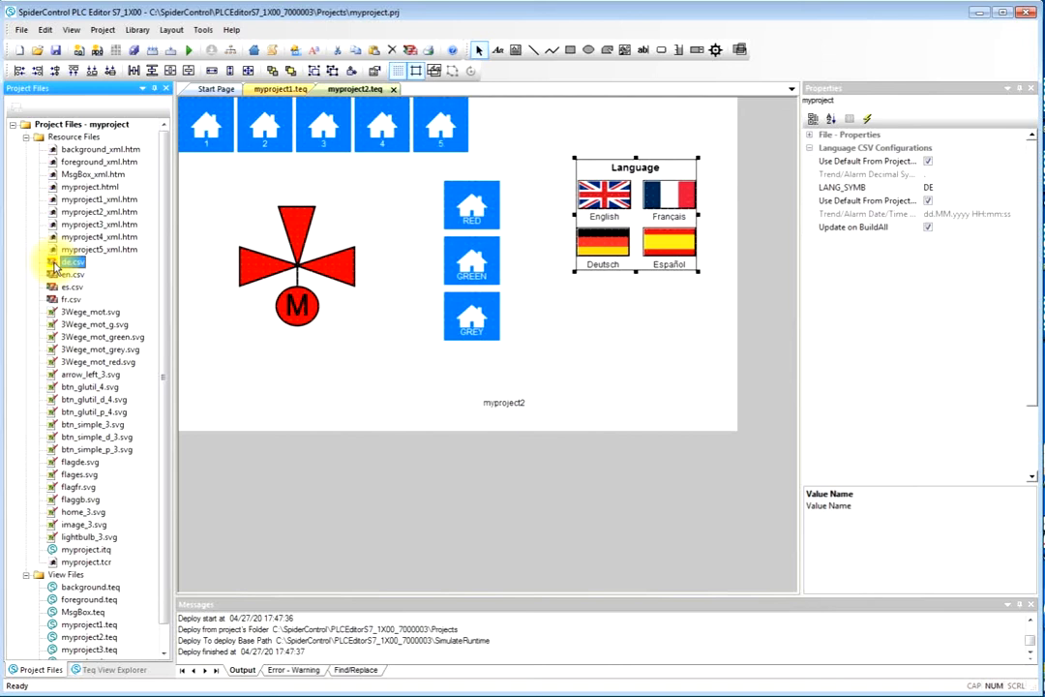
pyautogui.doubleClick(60, 263)
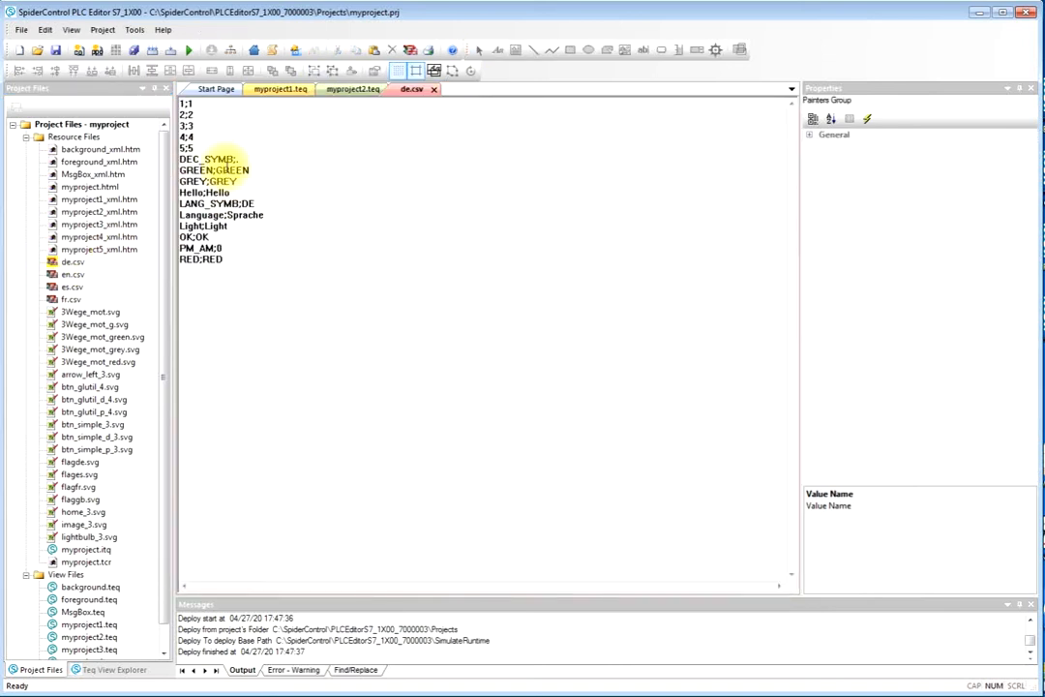
pyautogui.doubleClick(219, 170)
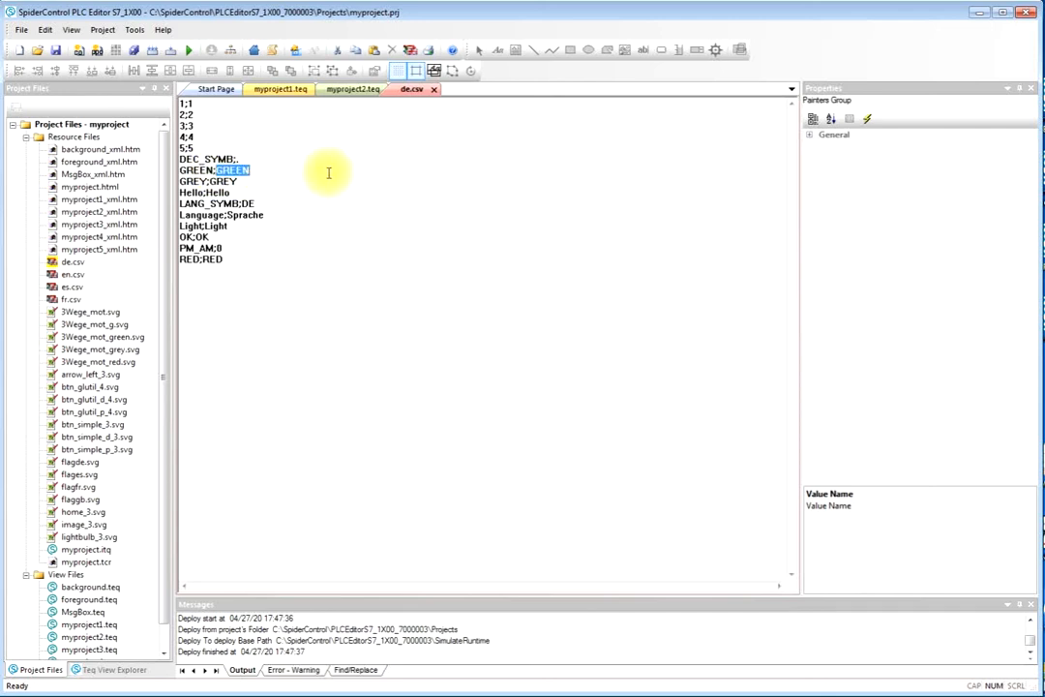
pyautogui.moveTo(214, 170); pyautogui.dragTo(179, 170)
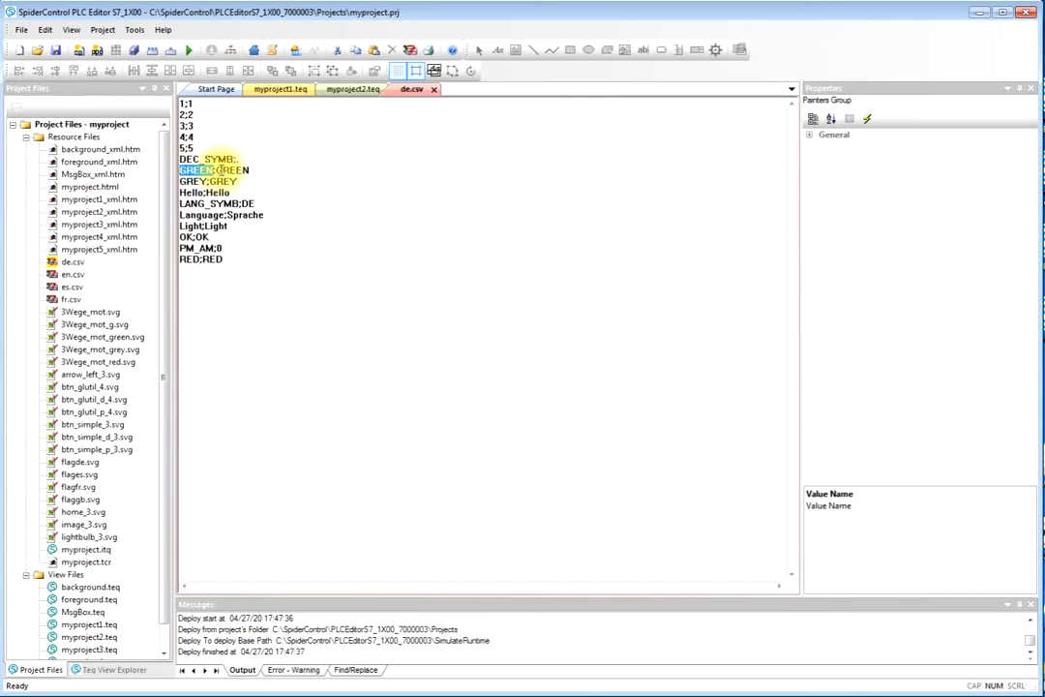
pyautogui.doubleClick(235, 169)
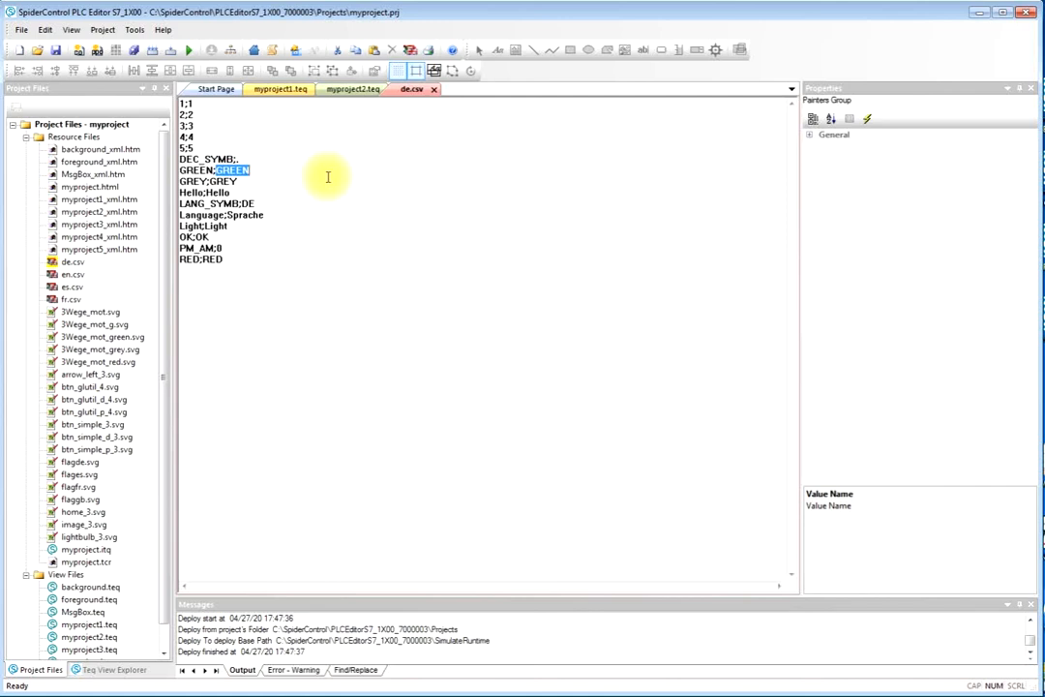
pyautogui.write('G')
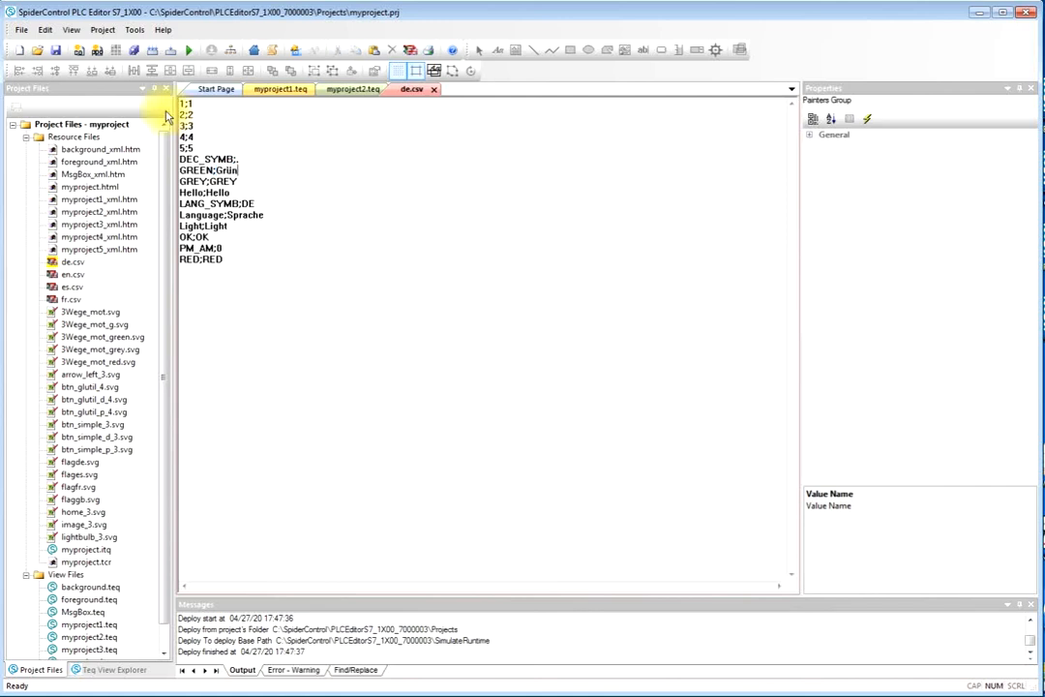
# Translate GREY as Grau, Hello as Hallo and RED as Rot in de.csv, and close the file.
pyautogui.moveTo(215, 181); pyautogui.dragTo(249, 180)
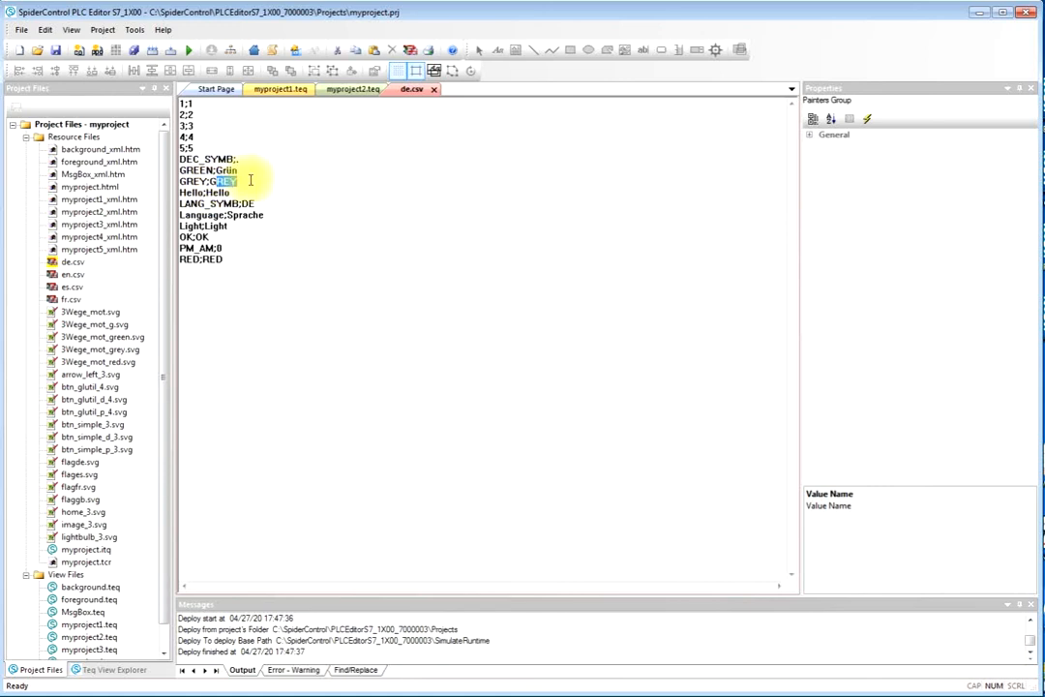
pyautogui.write('rau')
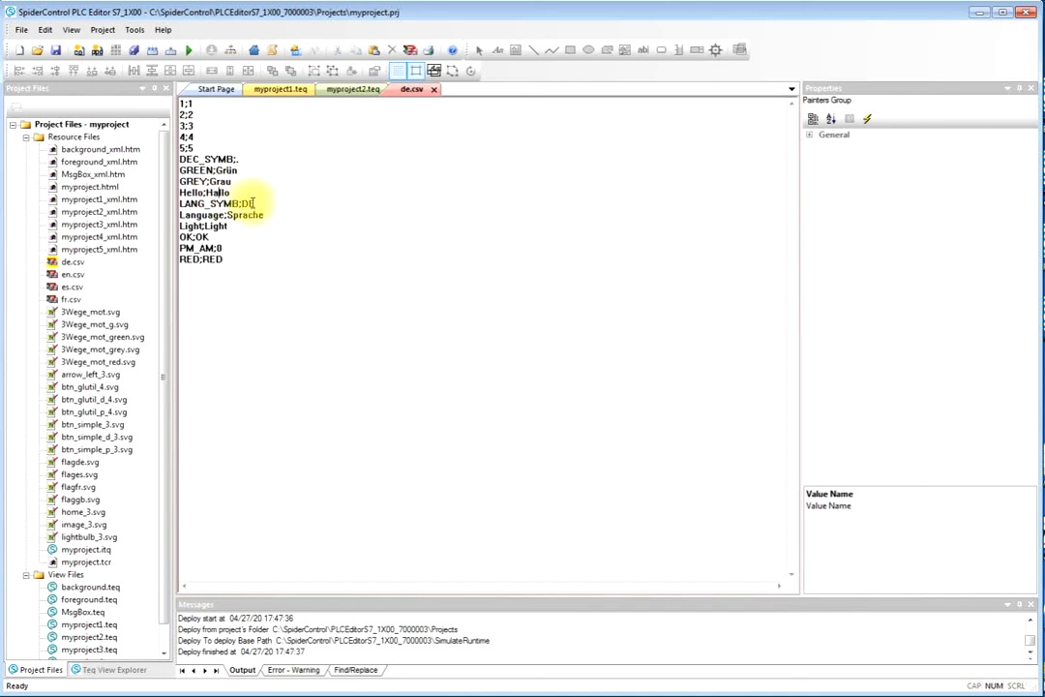
pyautogui.moveTo(207, 261); pyautogui.dragTo(235, 258)
pyautogui.write('ot')
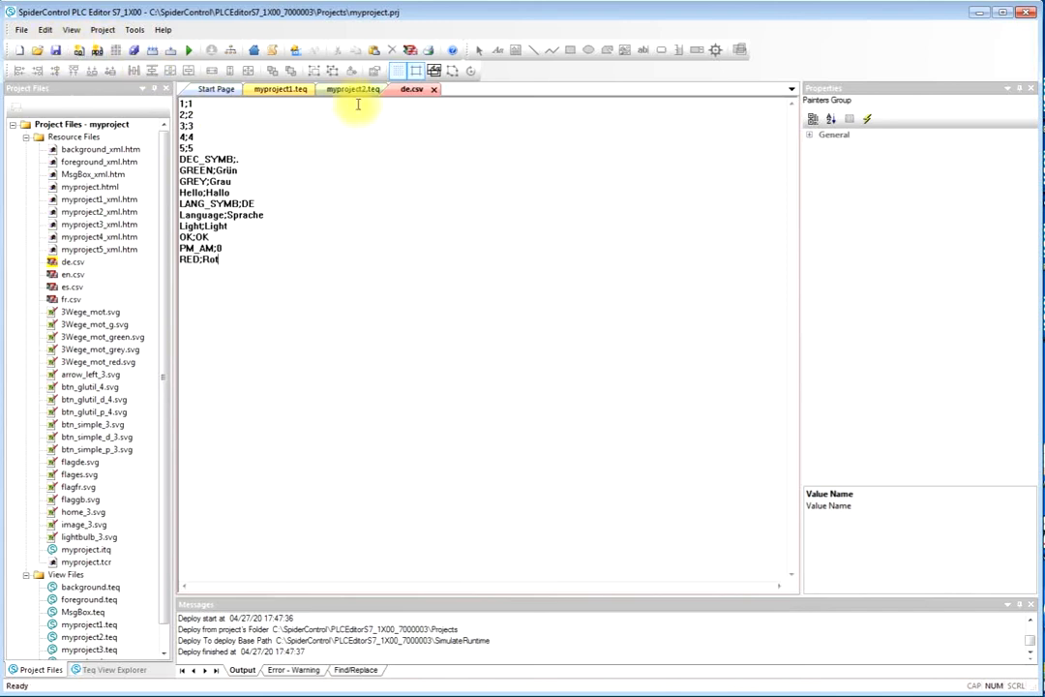
pyautogui.click(433, 89)
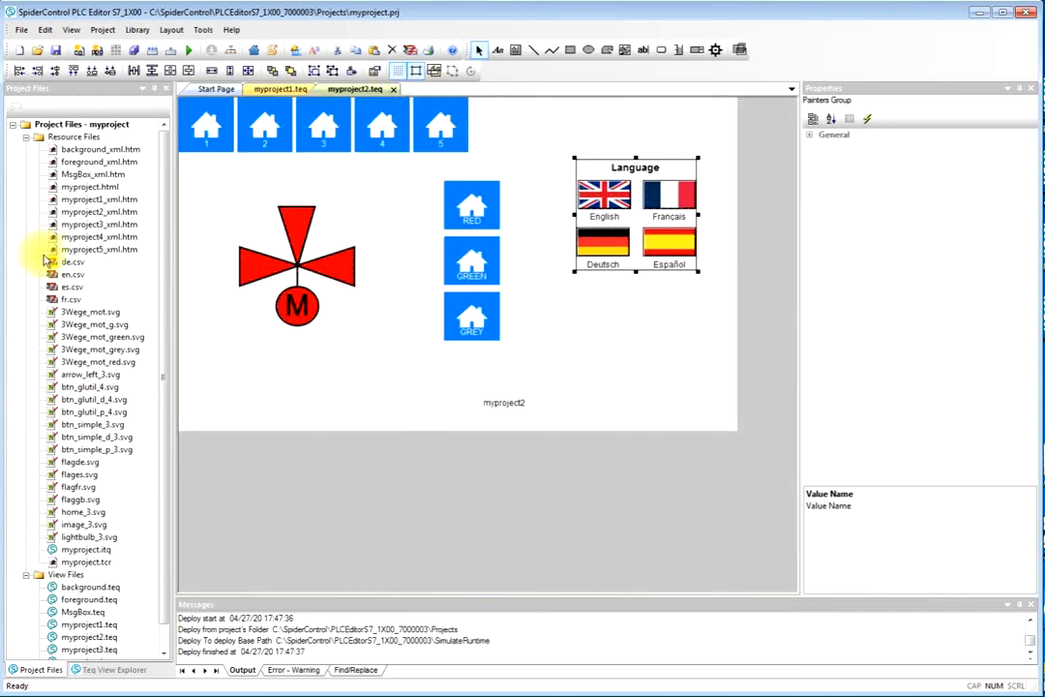
# Open fr.csv and translate the entries GREEN as Vert, GREY as Gris and RED as Rouge.
pyautogui.click(56, 301)
pyautogui.doubleClick(60, 301)
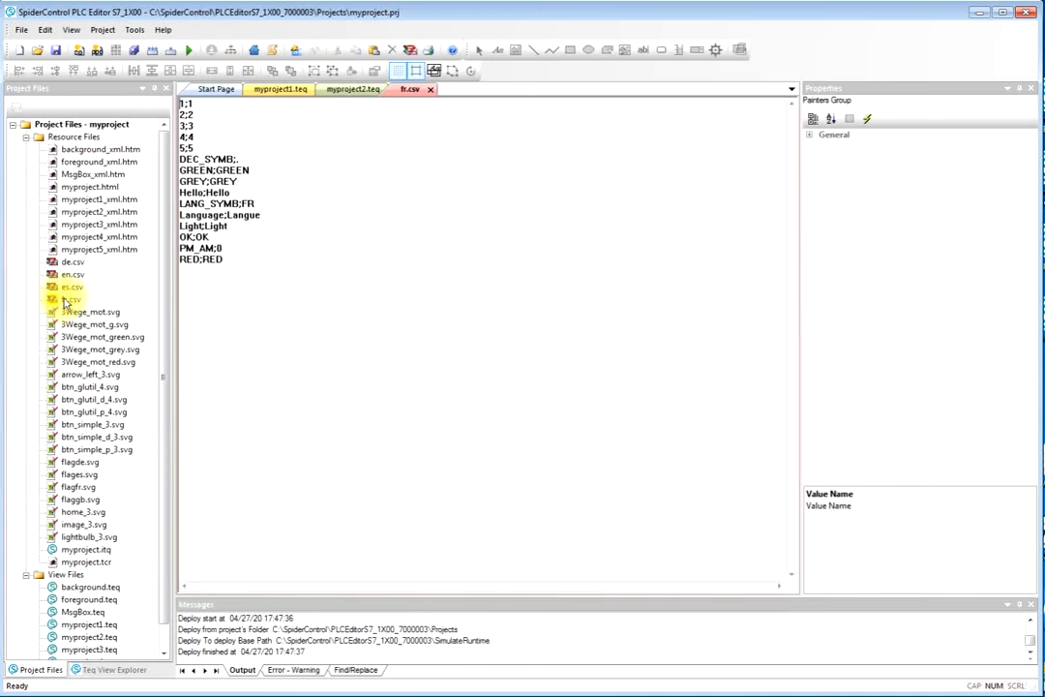
pyautogui.moveTo(221, 170); pyautogui.dragTo(269, 167)
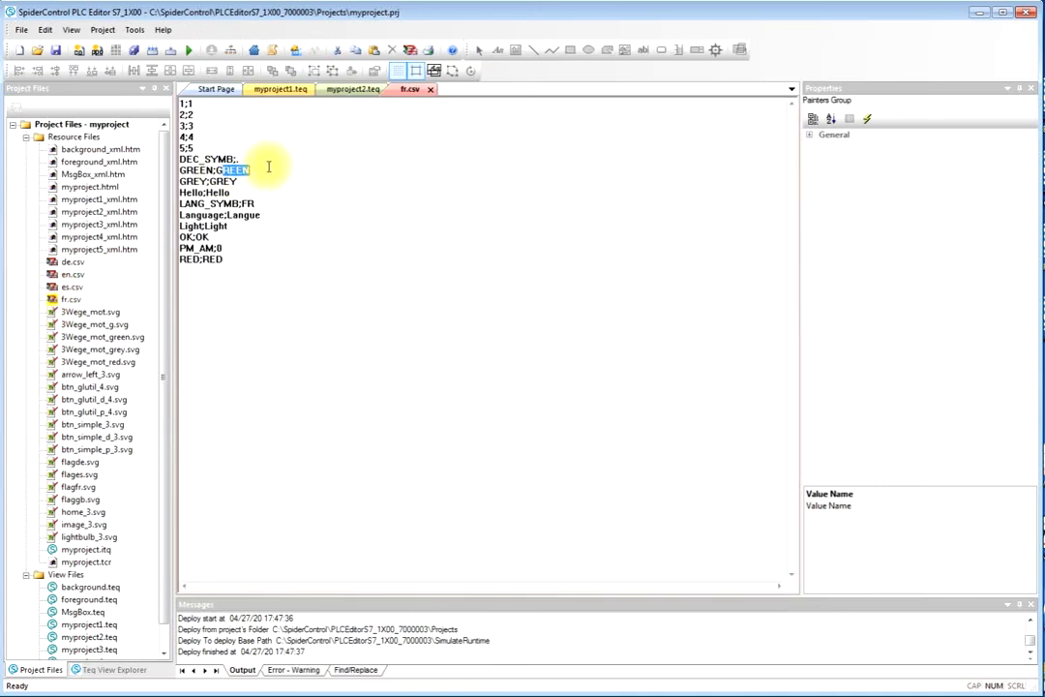
pyautogui.write('Vert')
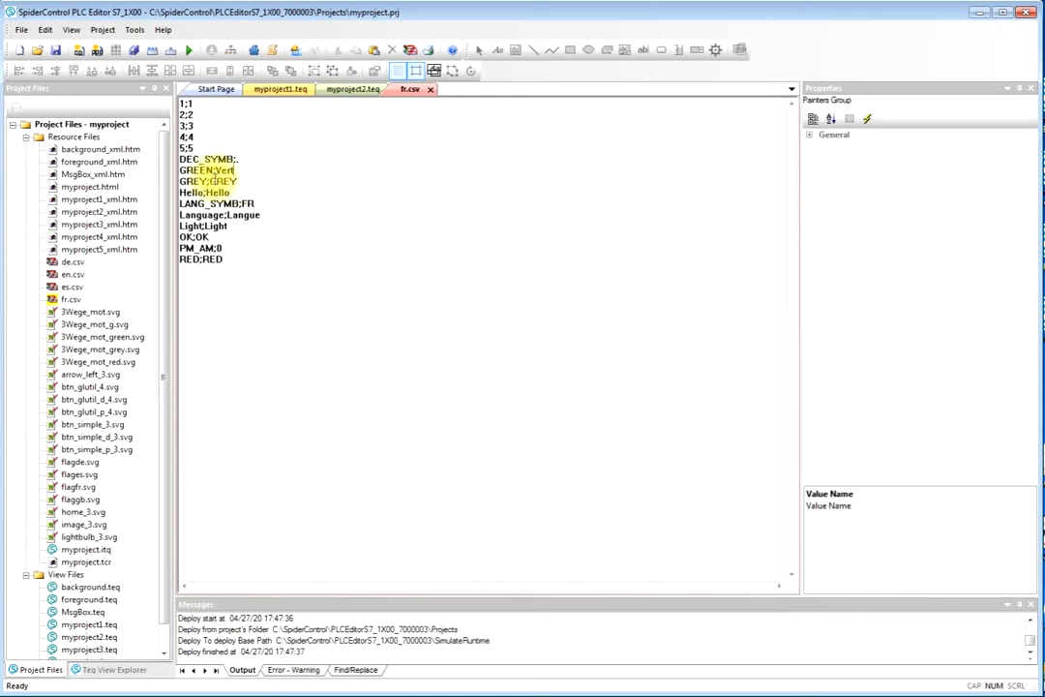
pyautogui.moveTo(209, 181); pyautogui.dragTo(245, 180)
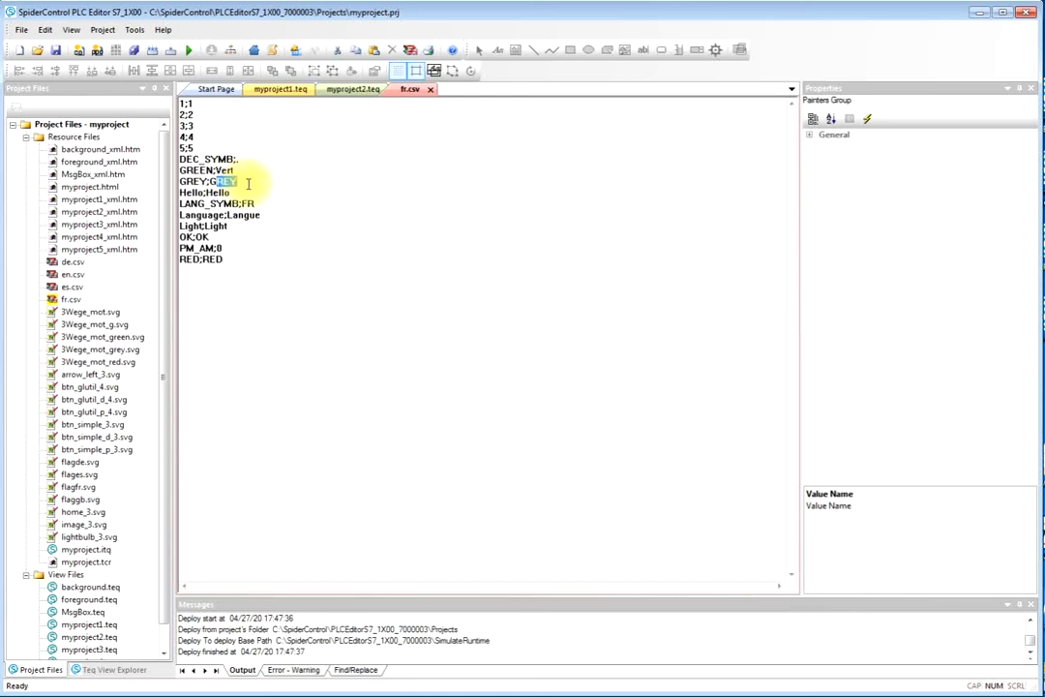
pyautogui.write('Gi')
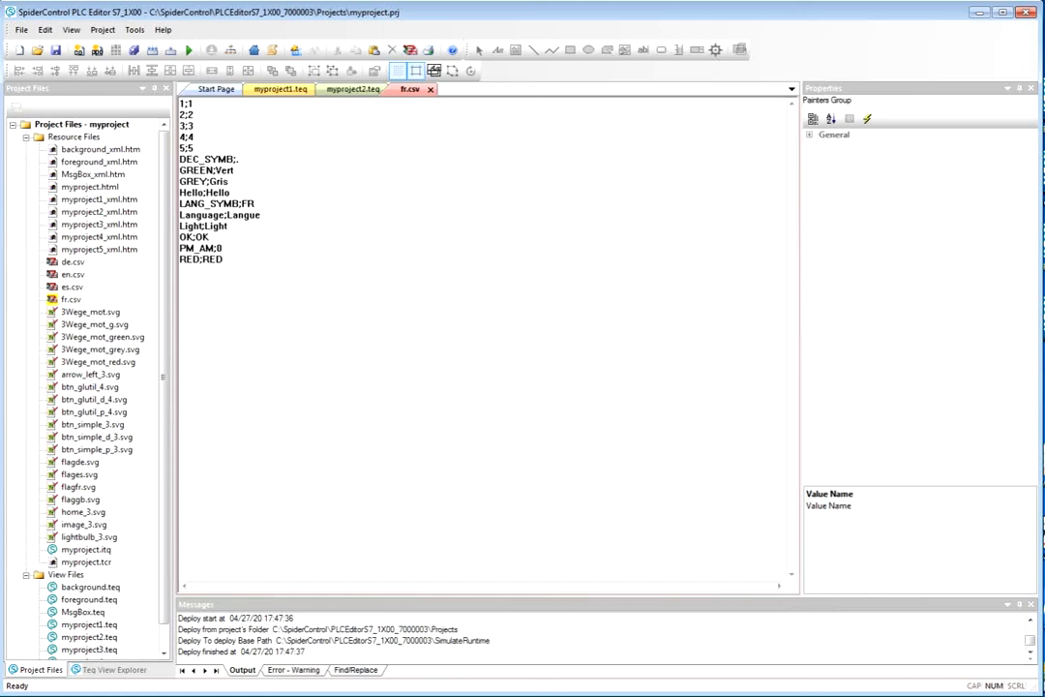
pyautogui.doubleClick(212, 258)
pyautogui.write('Rouge')
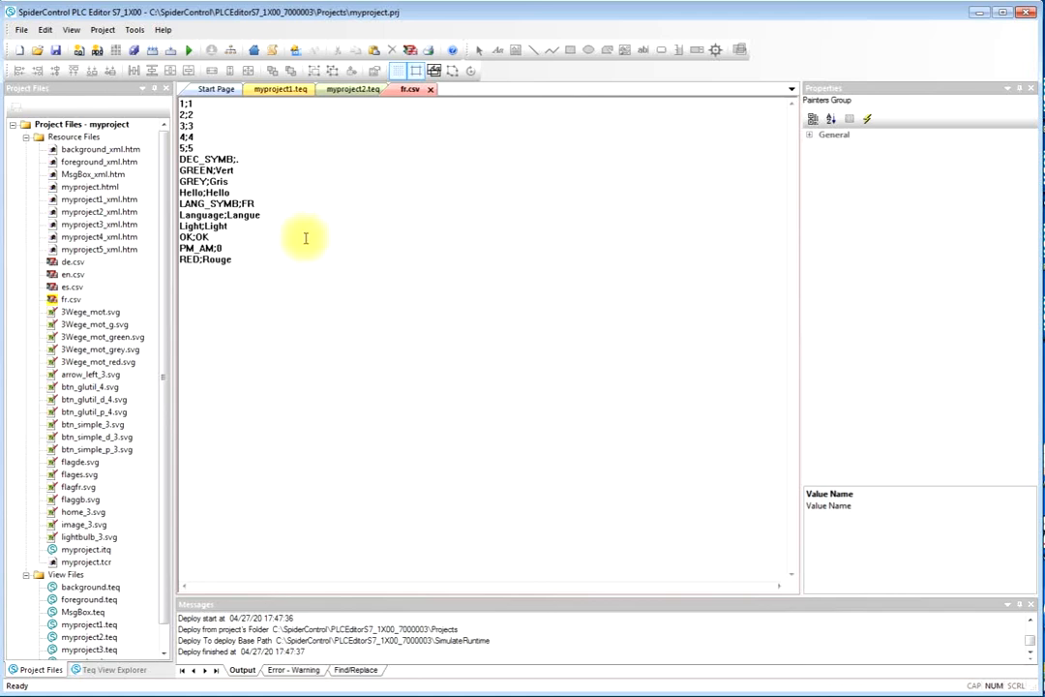
# Save and close fr.csv, and start the simulator with a full build of the project.
pyautogui.click(58, 51)
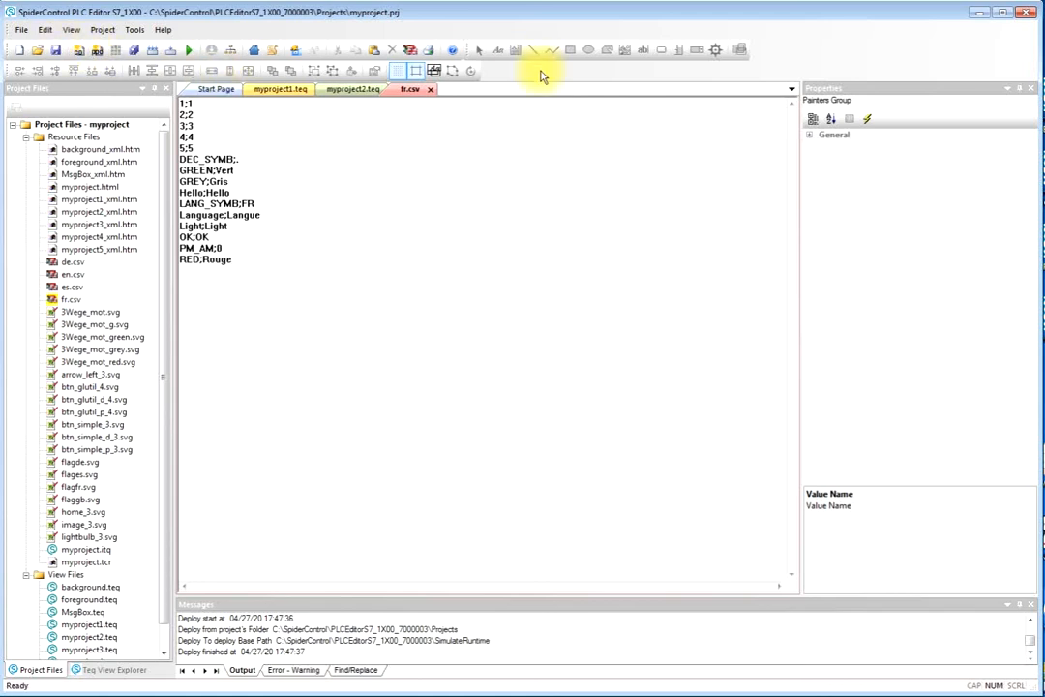
pyautogui.click(429, 89)
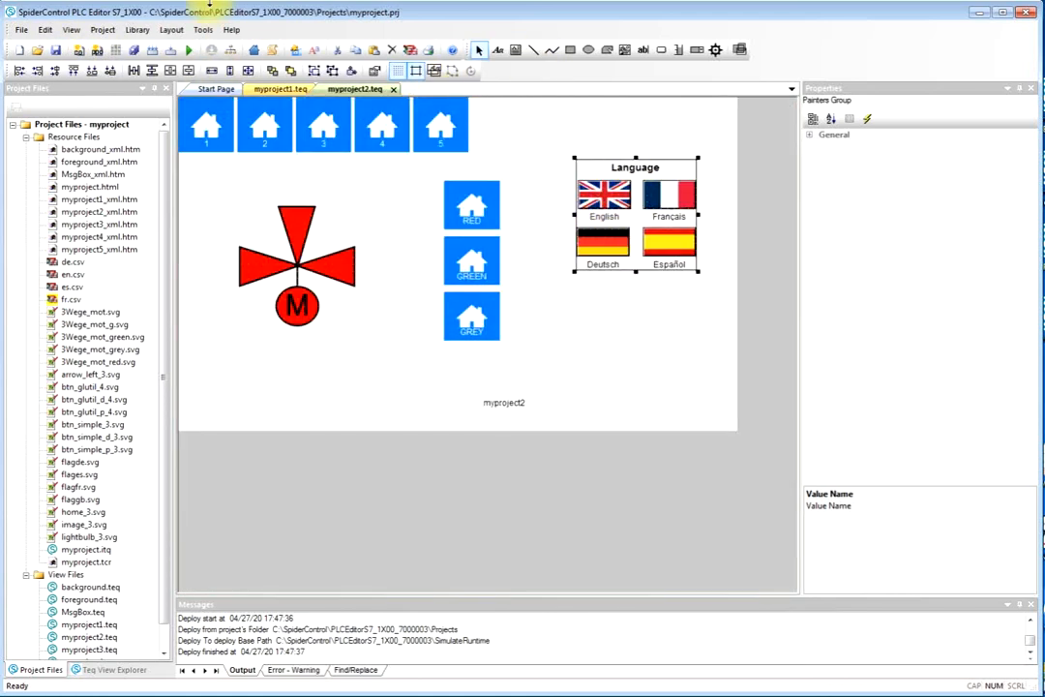
pyautogui.click(189, 52)
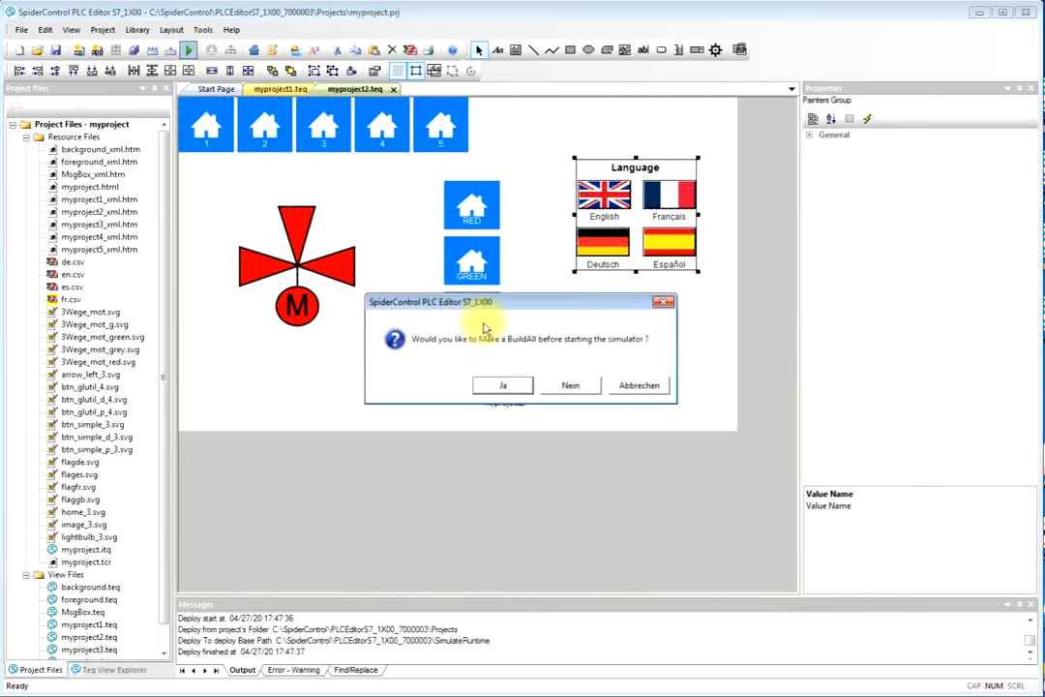
pyautogui.click(504, 386)
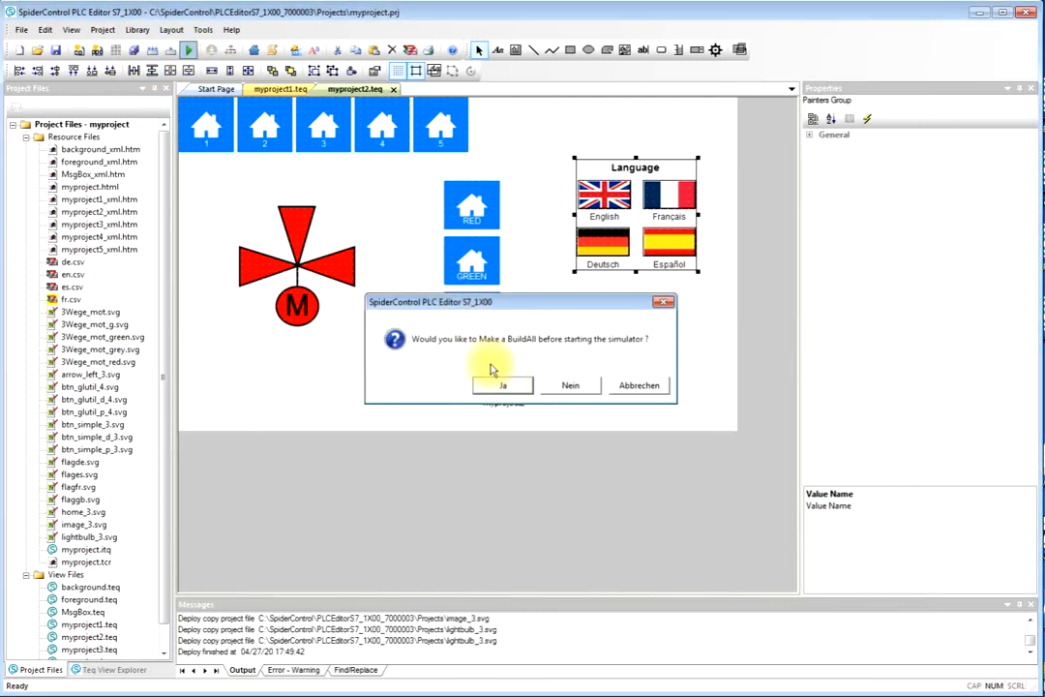
# Open page 2 in the simulator and check the button labels in French, German, English and Spanish using the language flags.
pyautogui.click(363, 217)
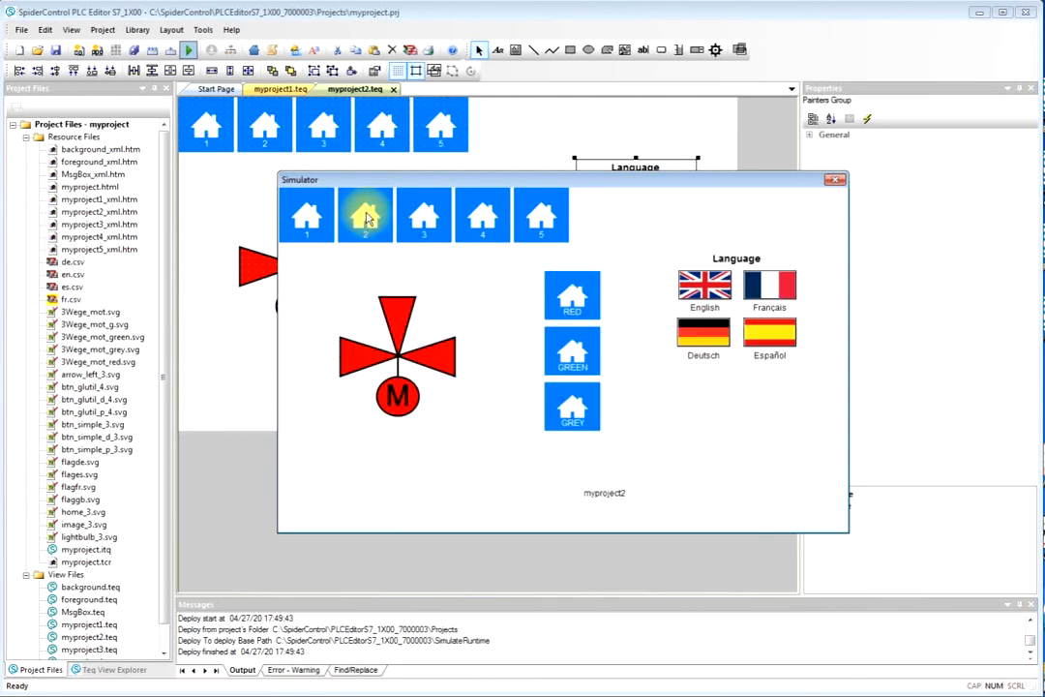
pyautogui.click(760, 286)
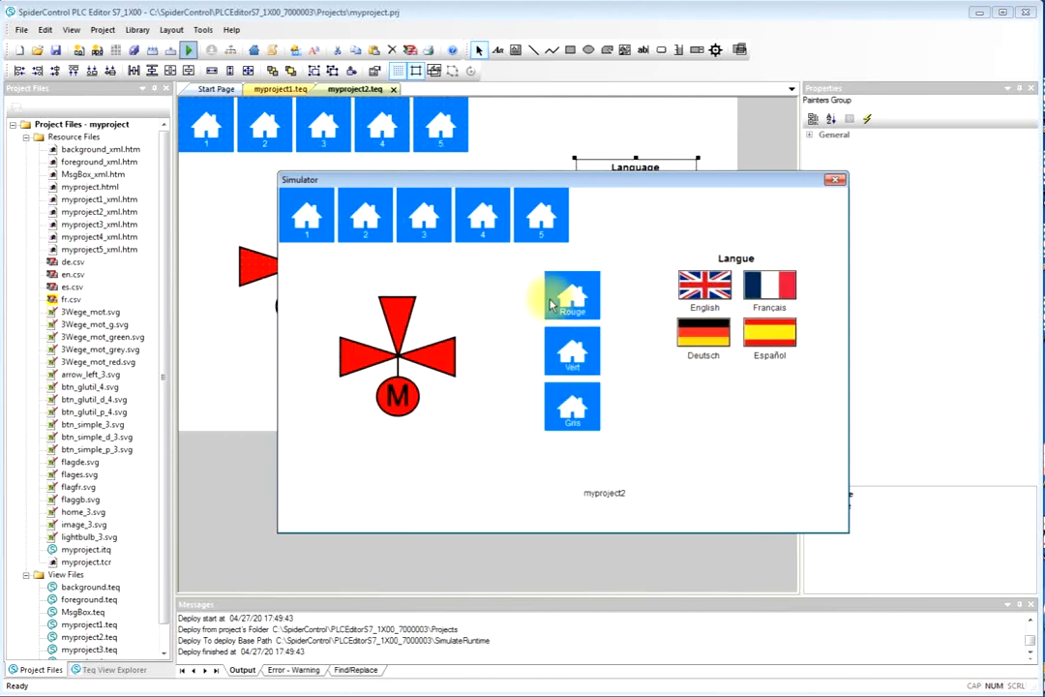
pyautogui.click(697, 341)
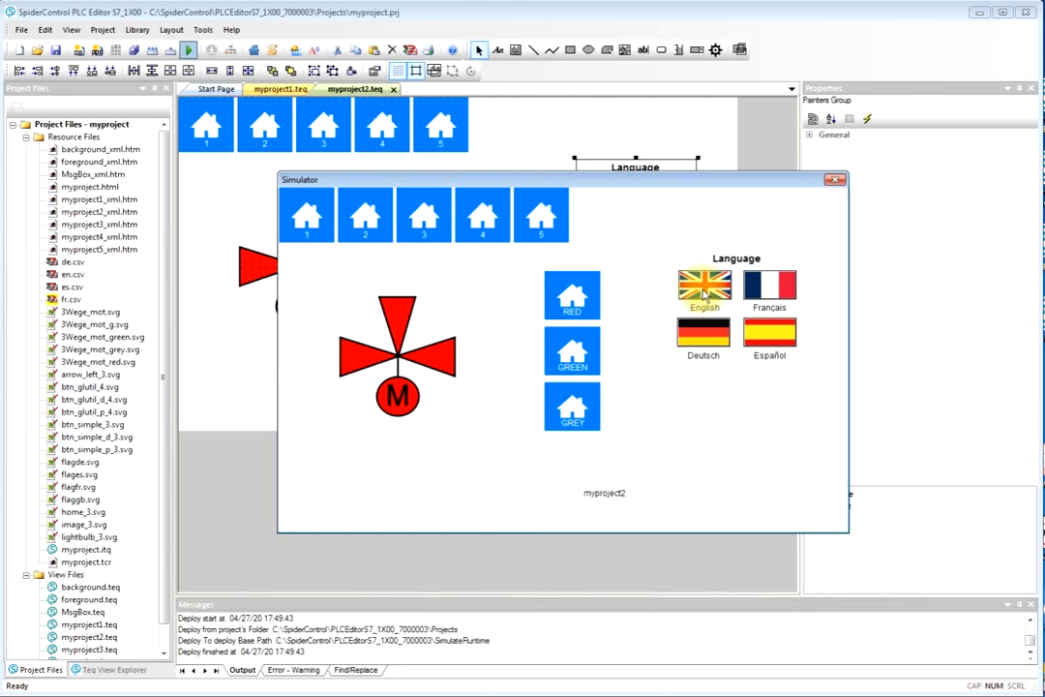
pyautogui.click(705, 341)
pyautogui.click(770, 335)
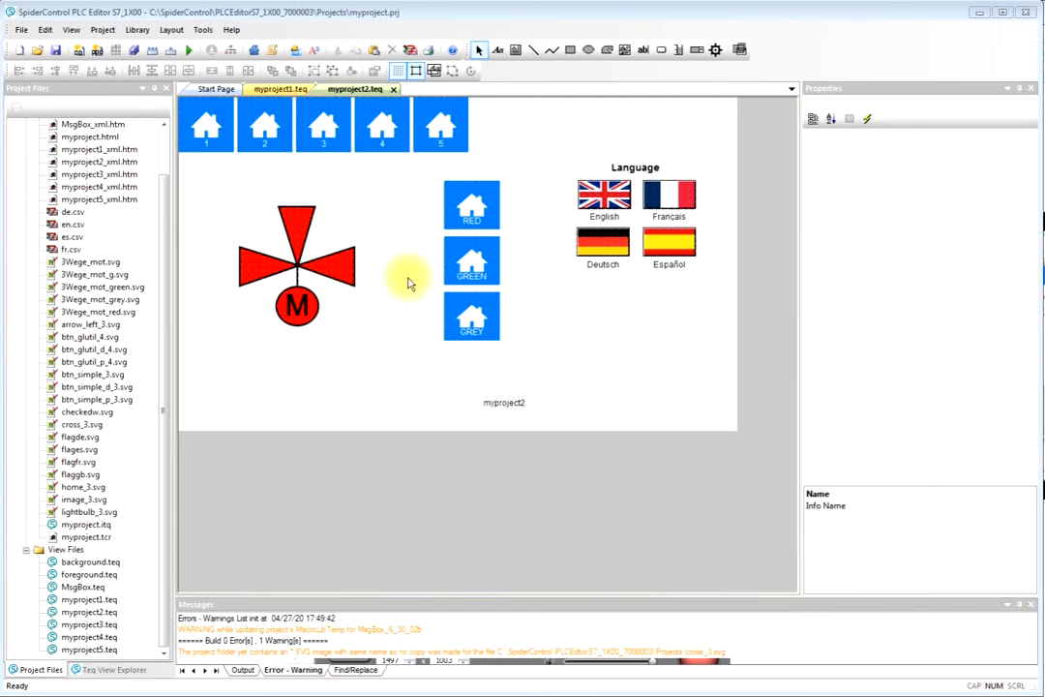
# Set both the interior and outline colours of the RED button in myproject2 to red (ff0000).
pyautogui.click(453, 205)
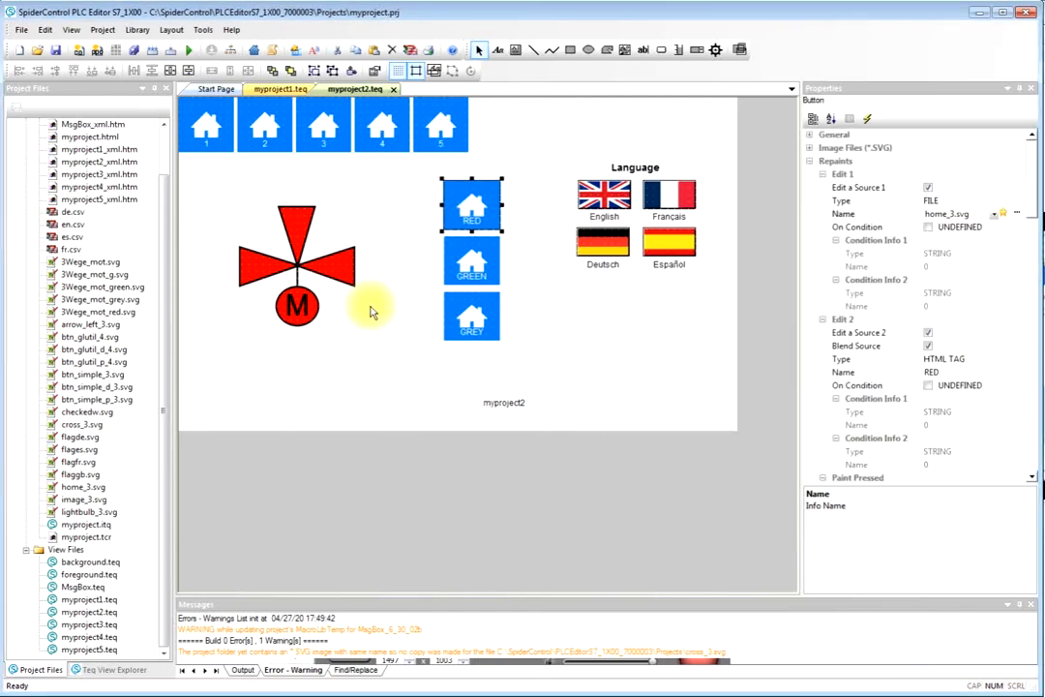
pyautogui.click(447, 276)
pyautogui.click(447, 308)
pyautogui.click(464, 200)
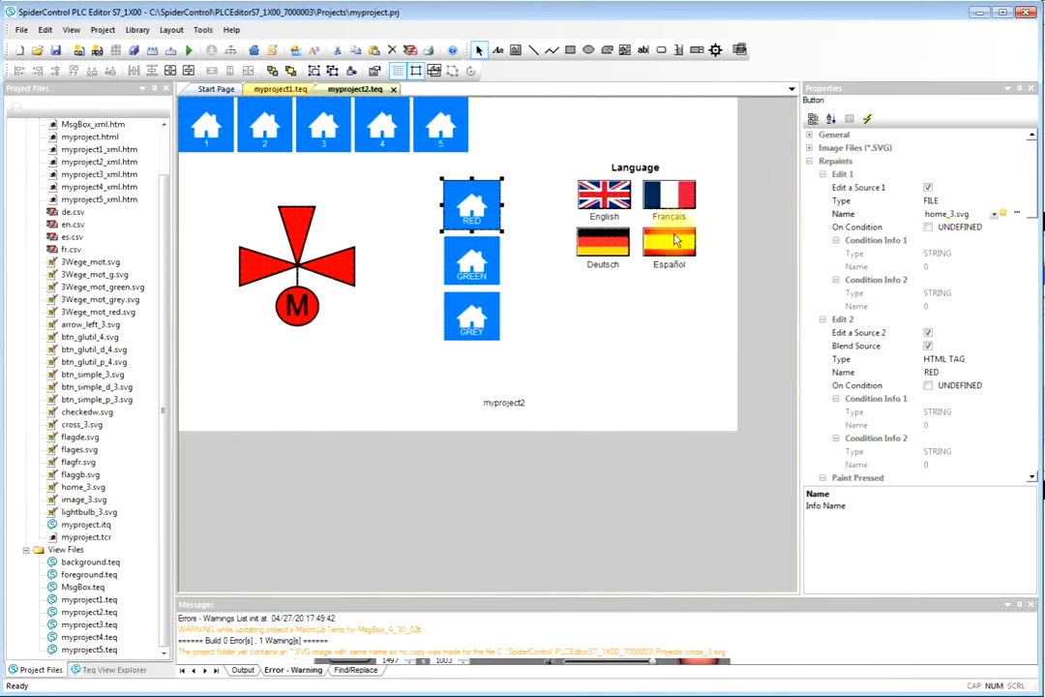
pyautogui.click(809, 136)
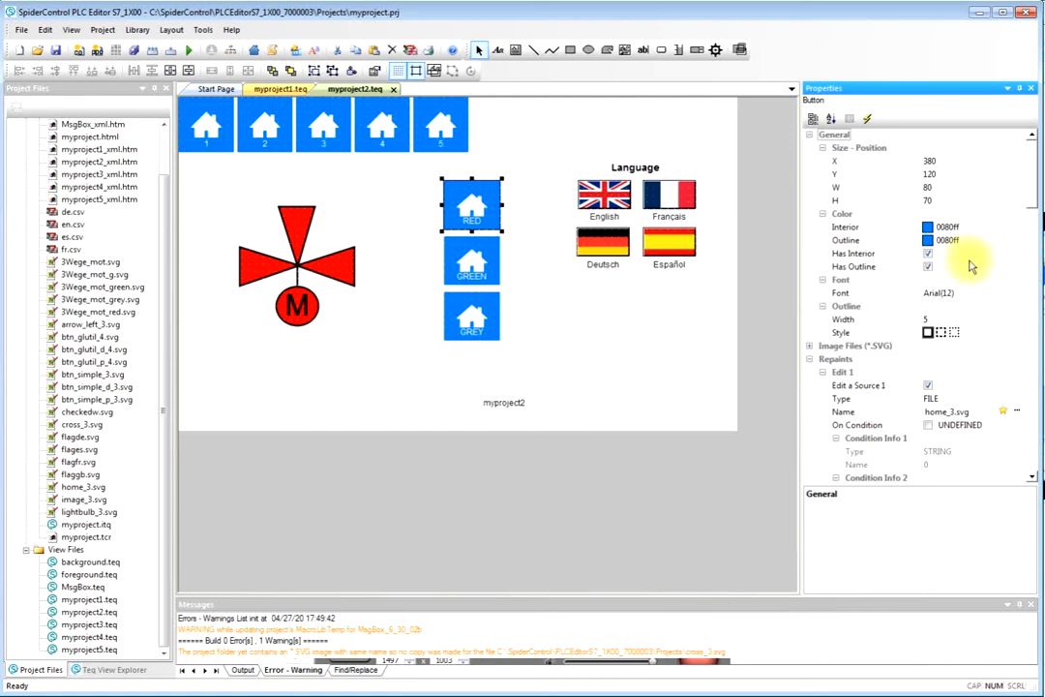
pyautogui.click(1023, 228)
pyautogui.click(980, 275)
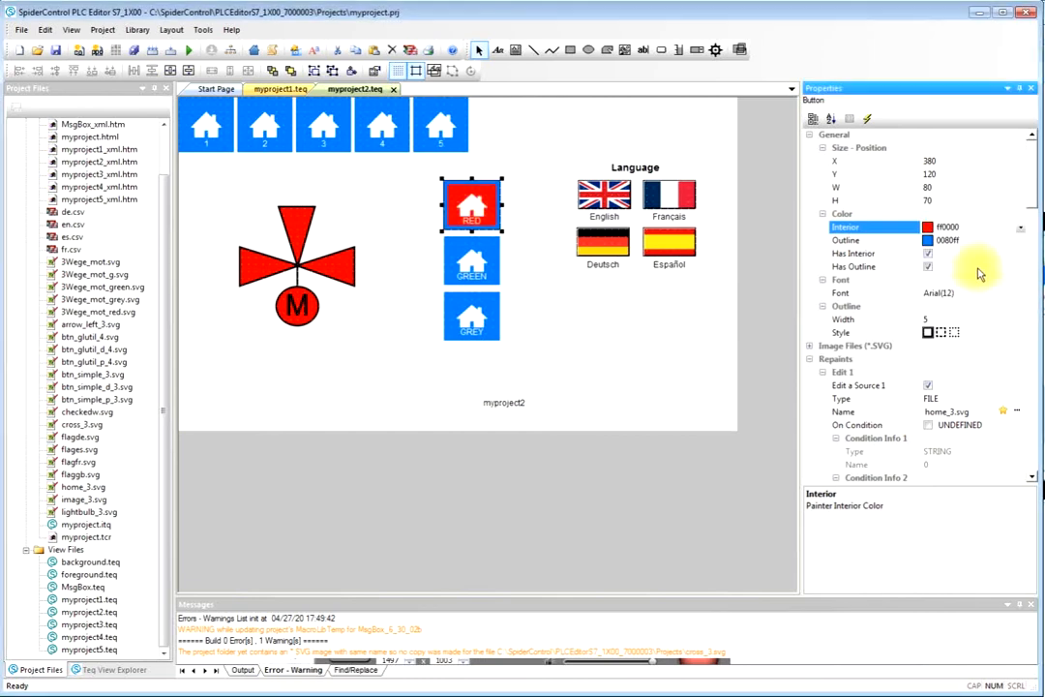
pyautogui.click(1022, 242)
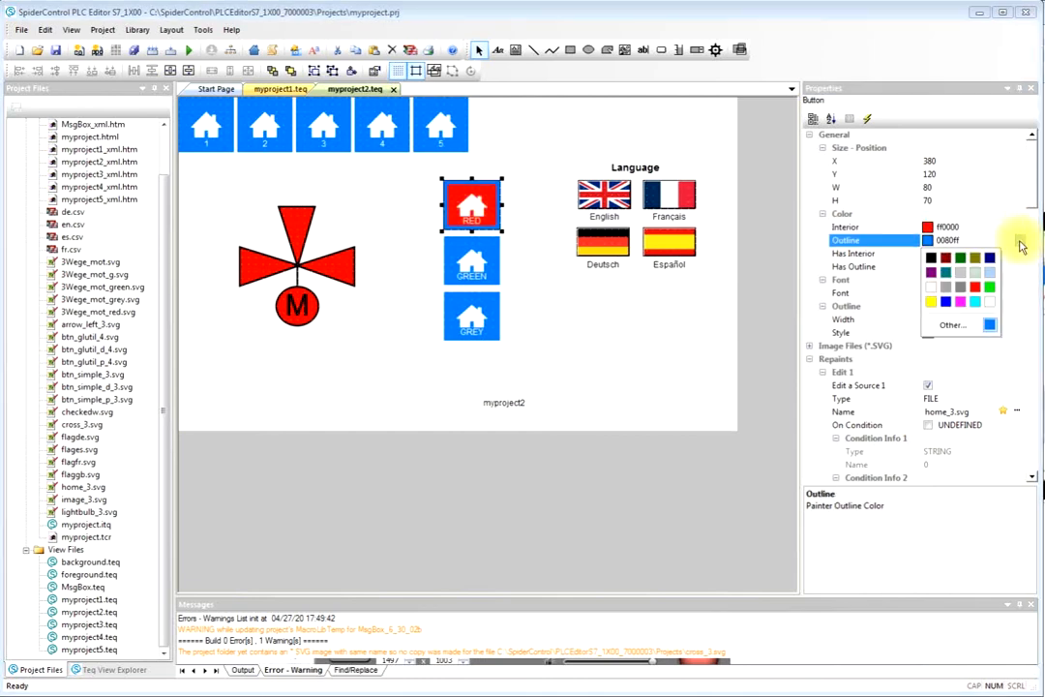
pyautogui.click(975, 292)
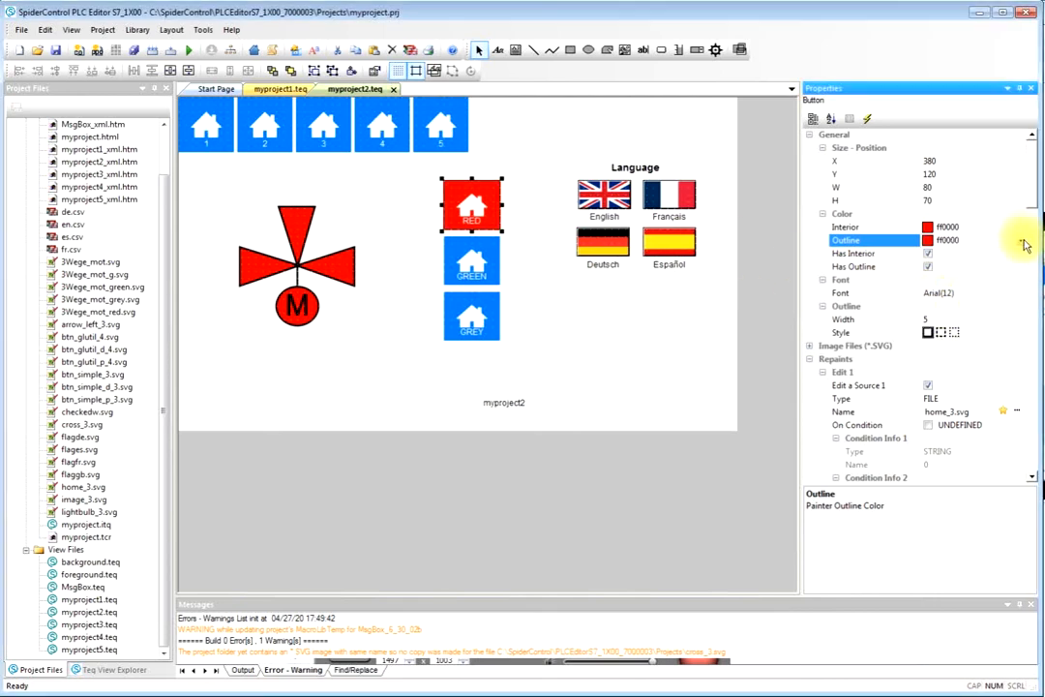
# Replace the RED button's house icon with the bell icon bell_3.svg from the Monochrome White icon library.
pyautogui.scroll(-4, 1032, 200)
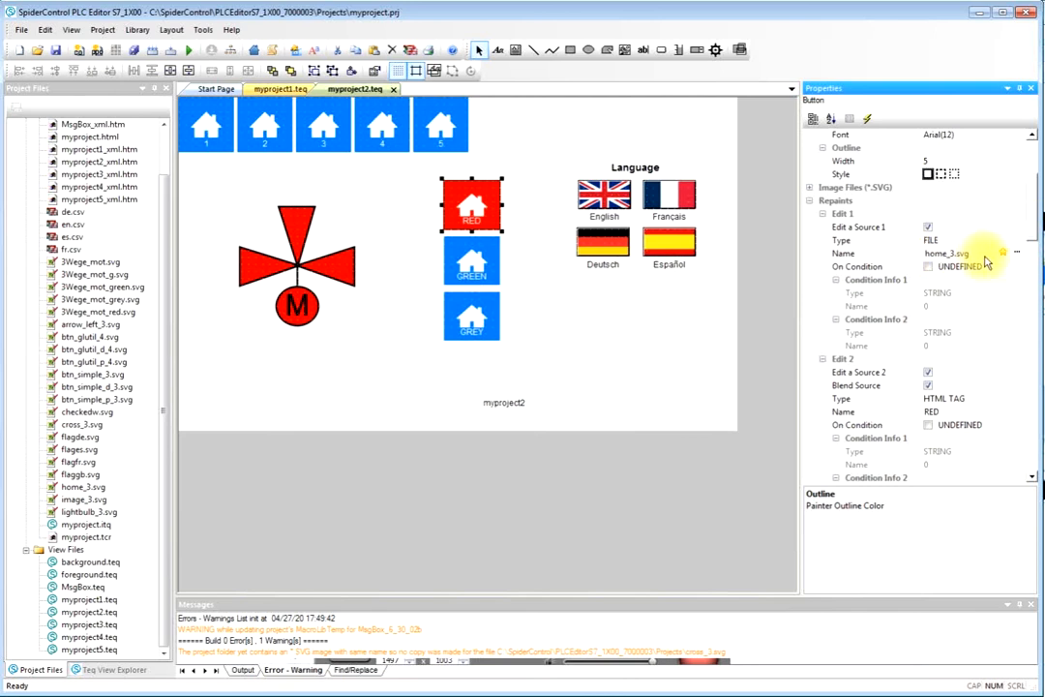
pyautogui.click(1014, 253)
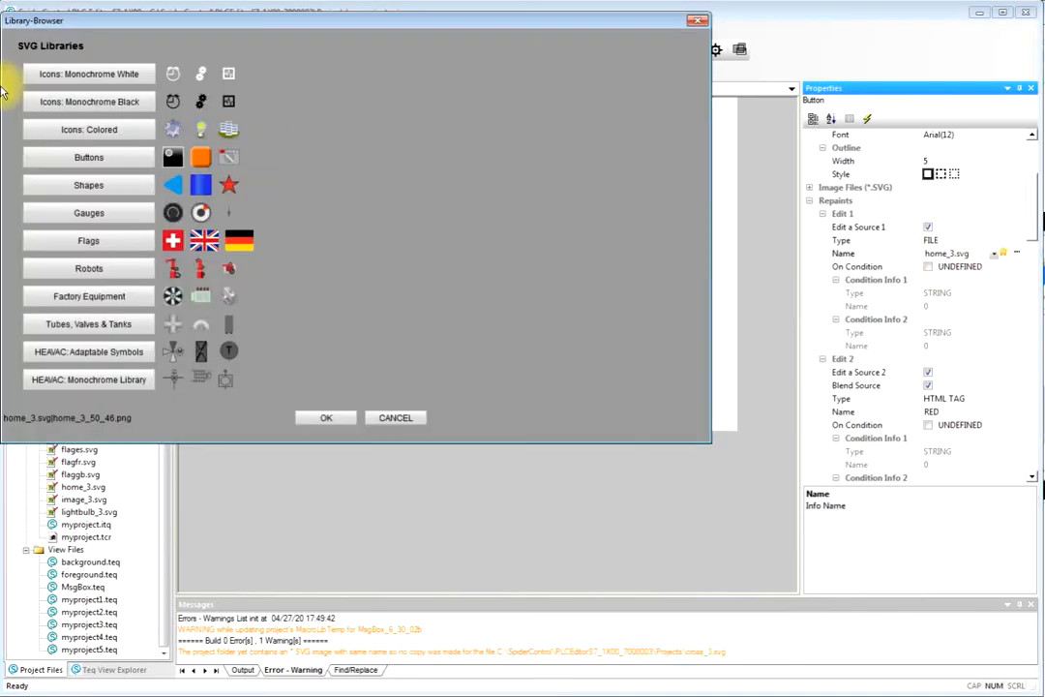
pyautogui.click(132, 77)
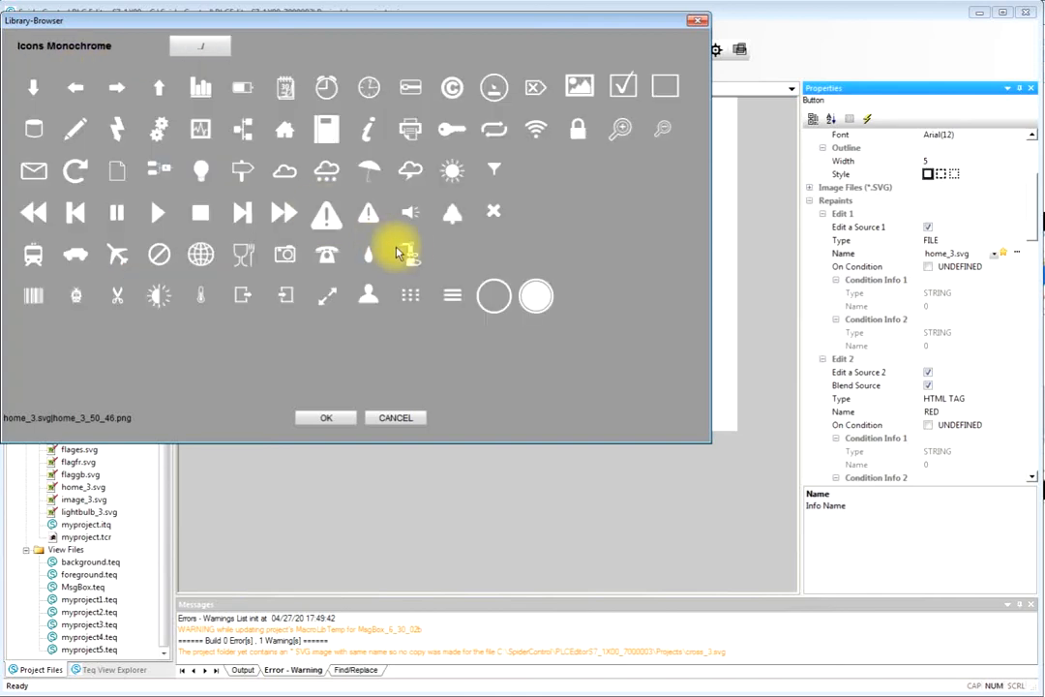
pyautogui.click(457, 220)
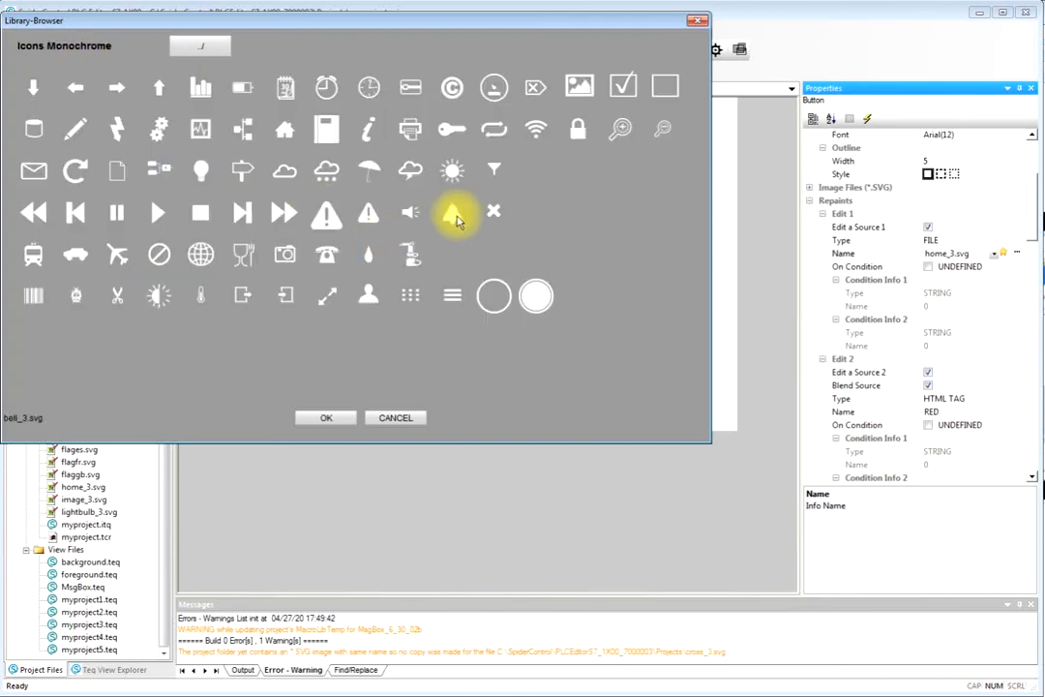
pyautogui.click(326, 418)
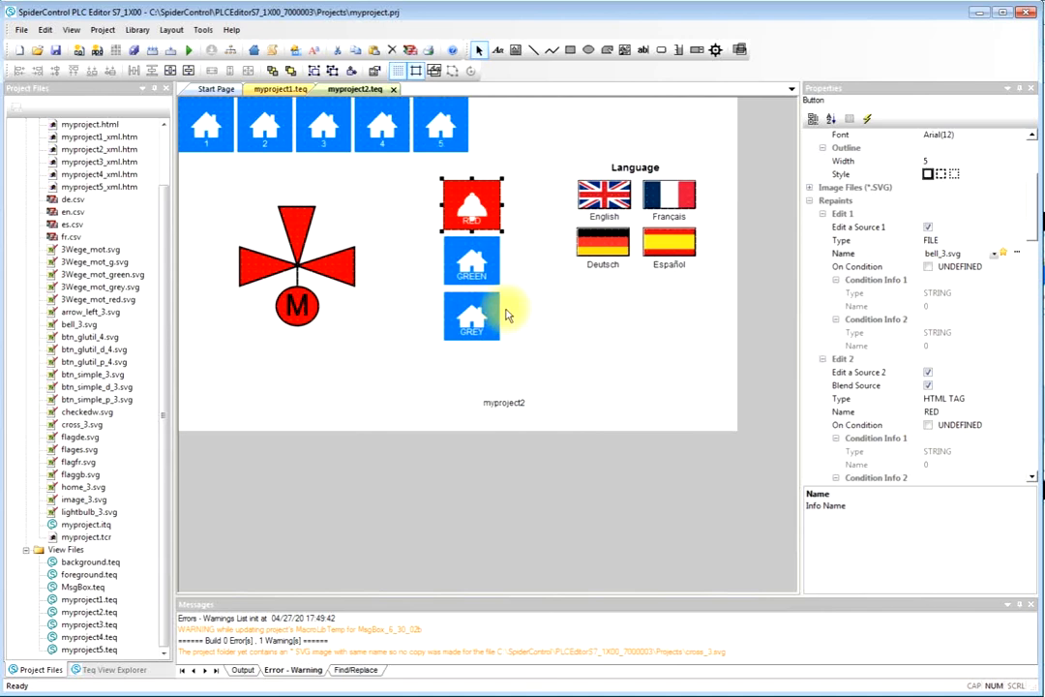
# Set both the interior and outline colours of the GREEN button to green (00ff00).
pyautogui.click(464, 261)
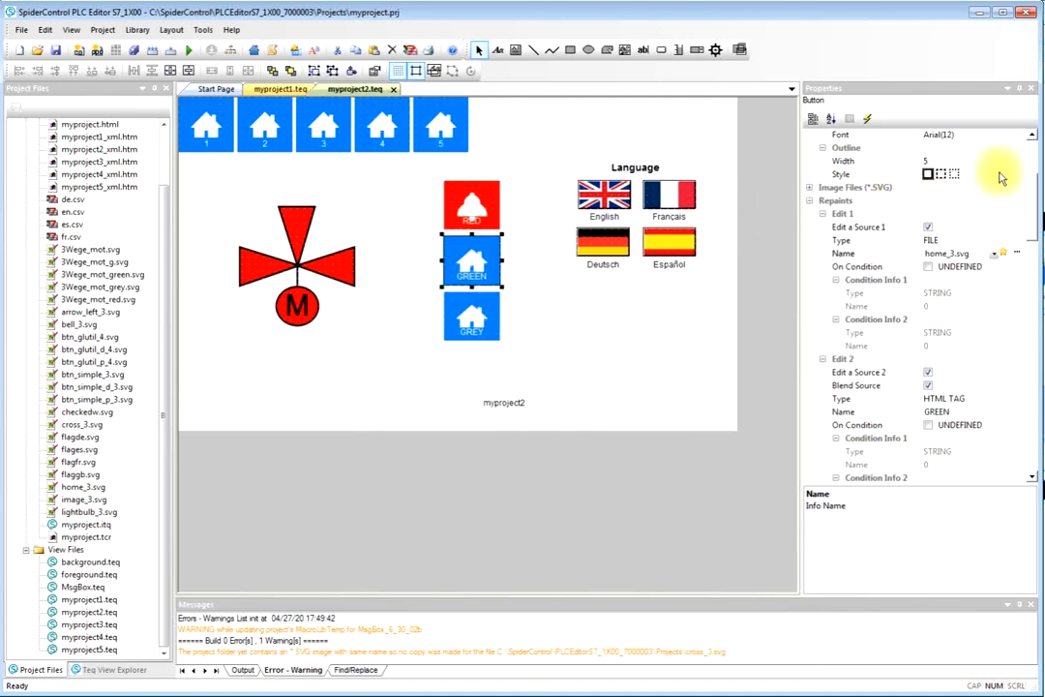
pyautogui.click(1031, 160)
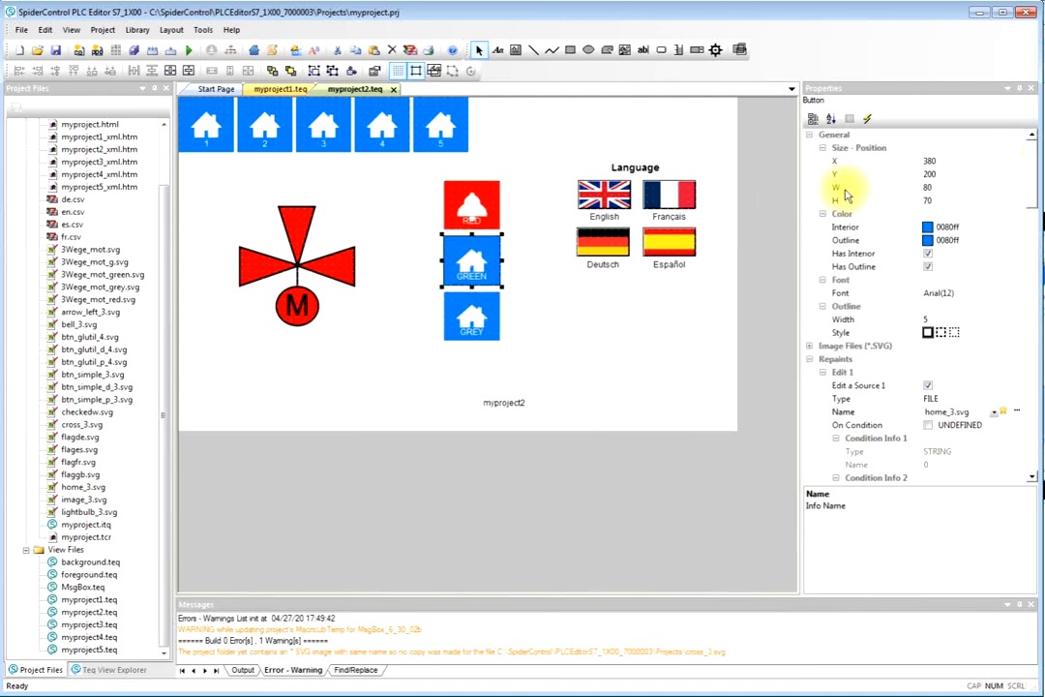
pyautogui.click(1018, 227)
pyautogui.click(991, 273)
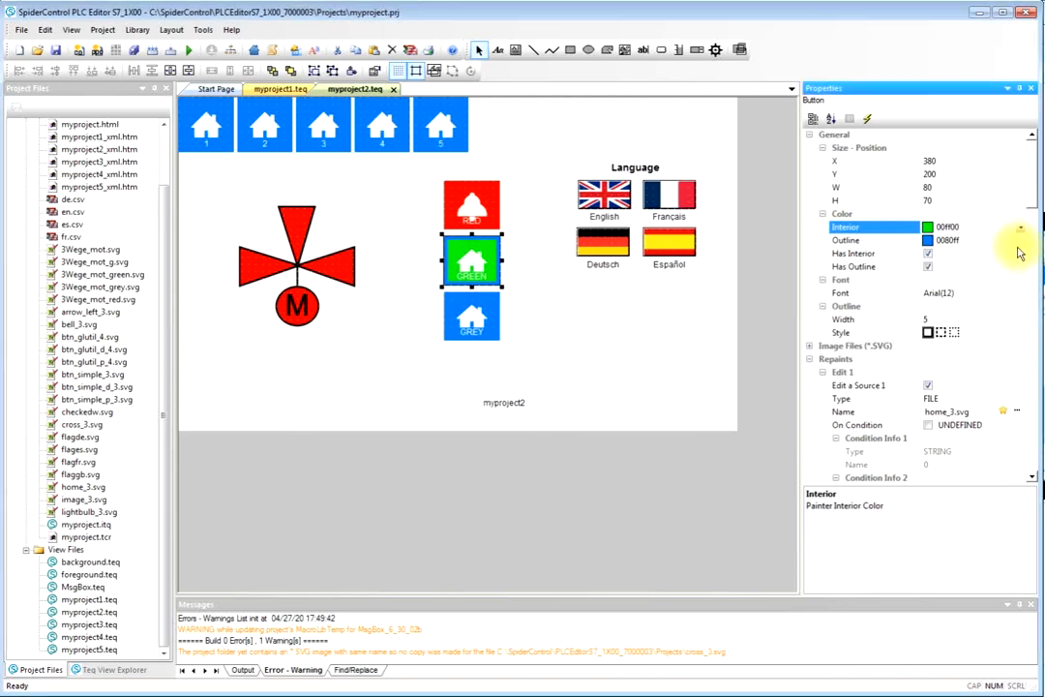
pyautogui.click(1020, 240)
pyautogui.click(995, 289)
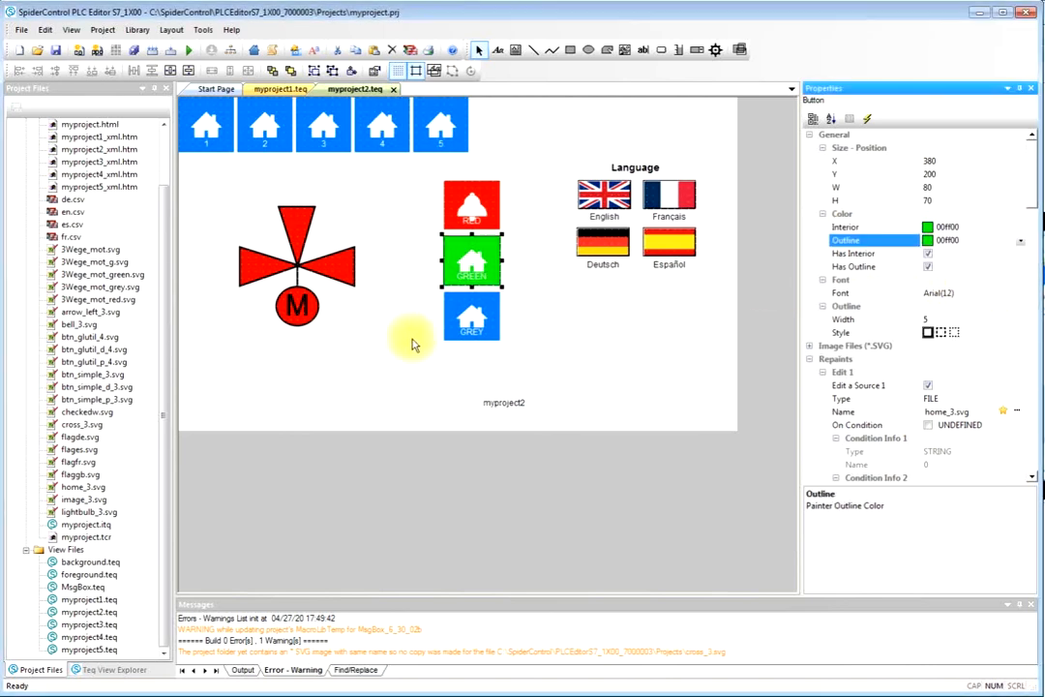
# Set both the interior and outline colours of the GREY button to grey (a0a0a4).
pyautogui.click(491, 329)
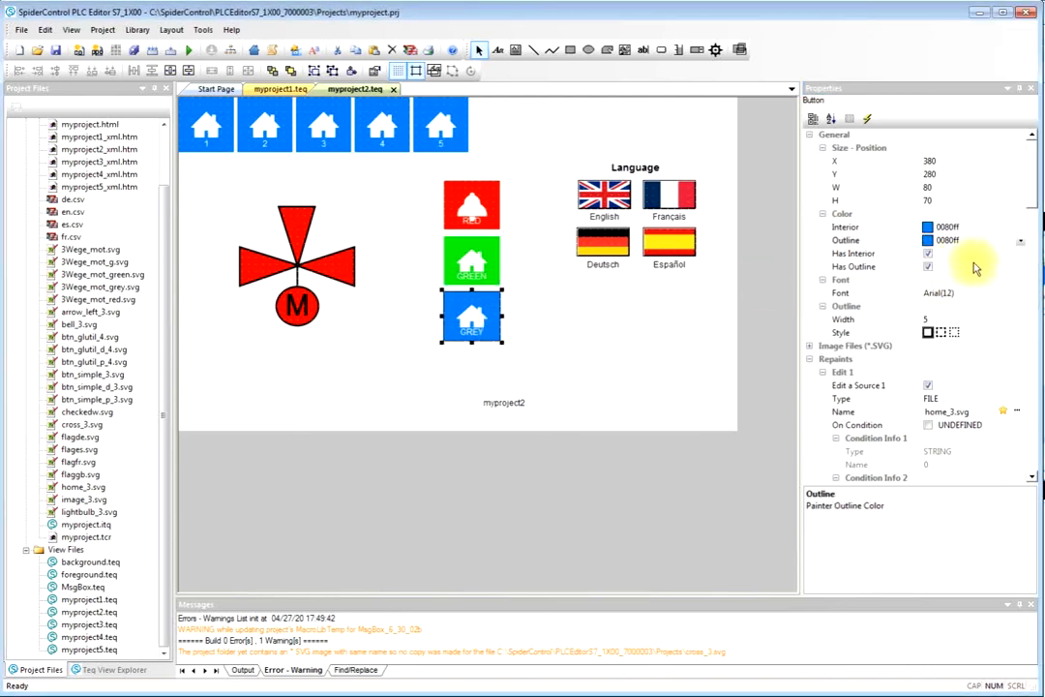
pyautogui.click(1020, 226)
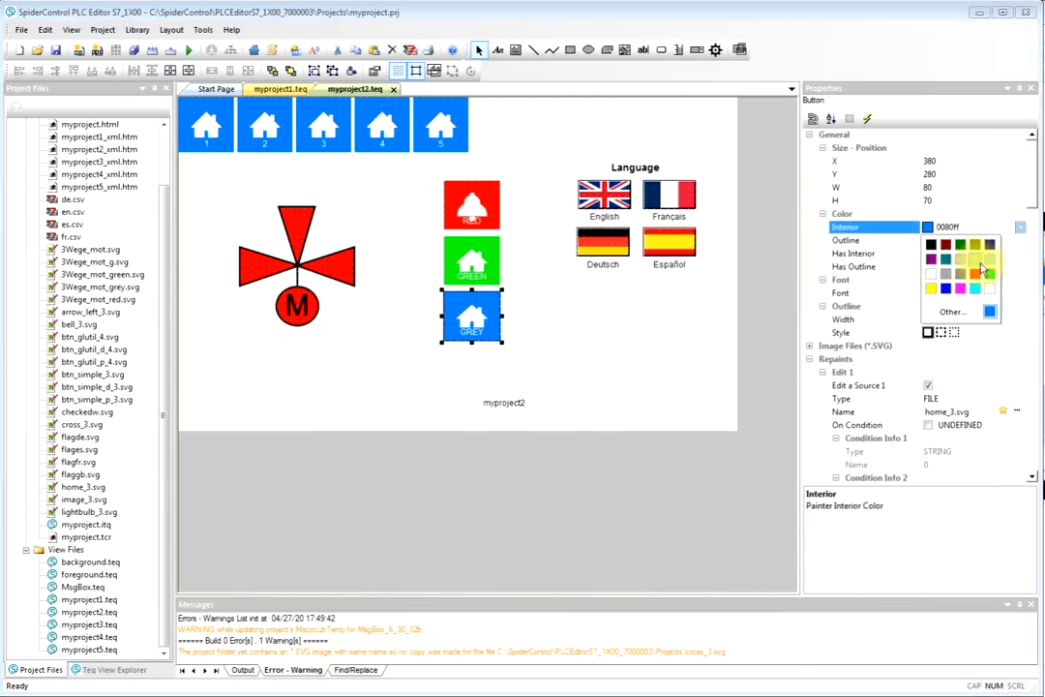
pyautogui.click(947, 278)
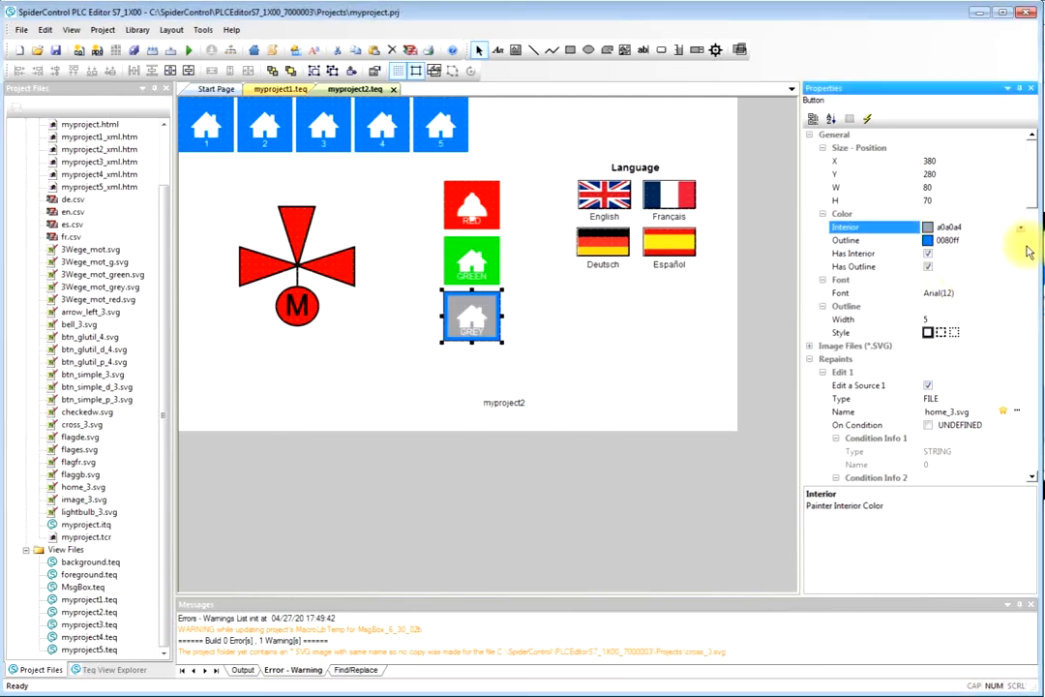
pyautogui.click(1019, 240)
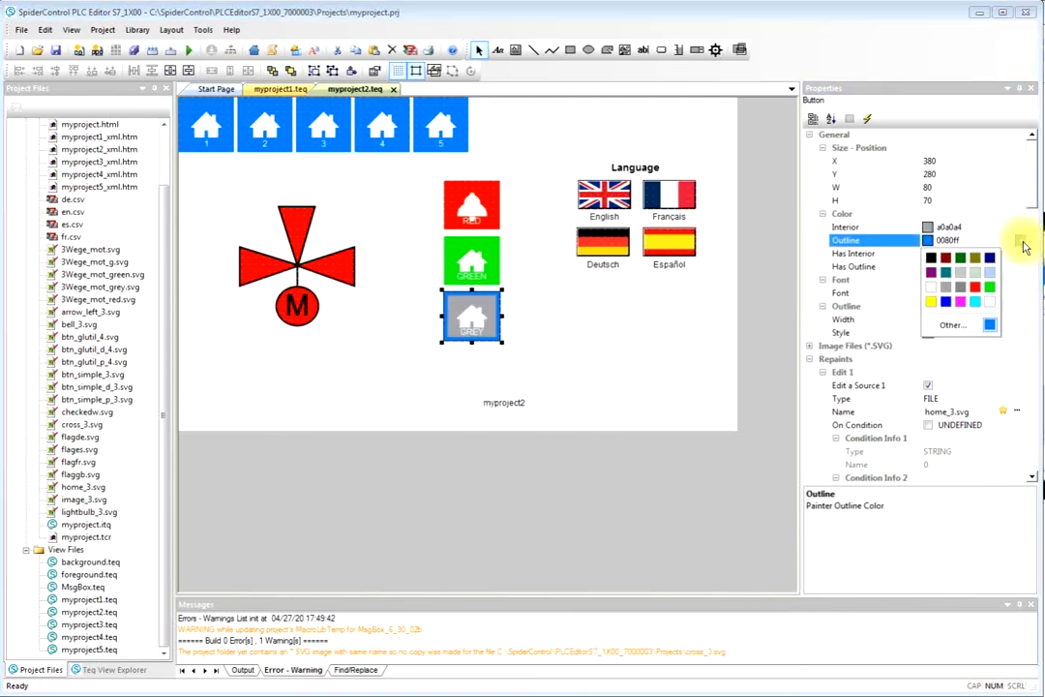
pyautogui.click(950, 293)
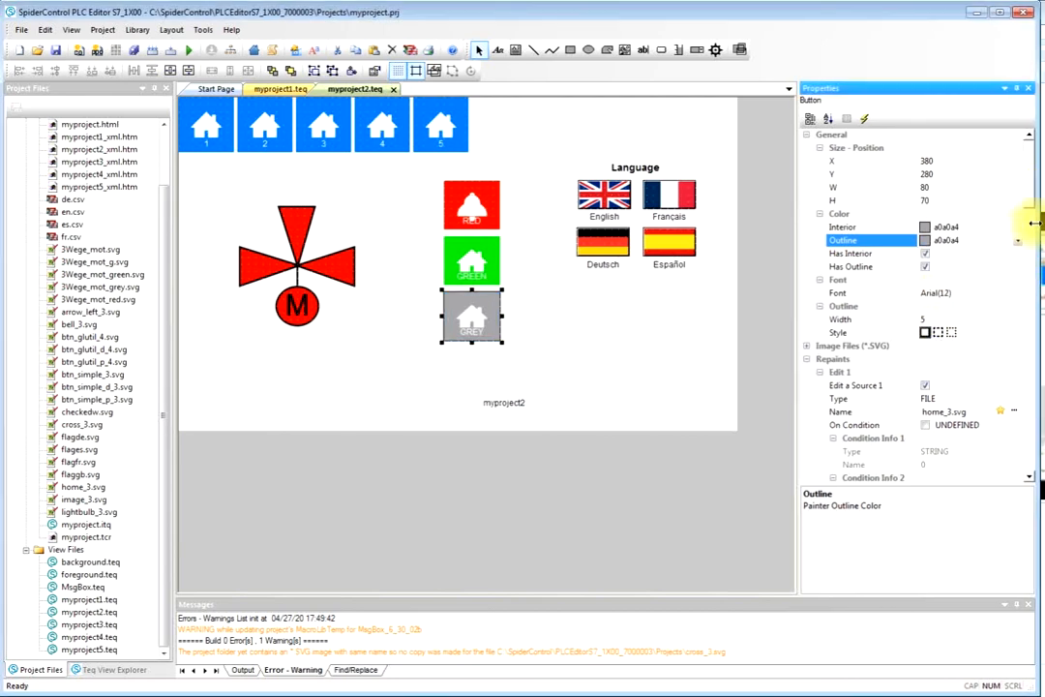
# Replace the GREY button's house icon with the cross icon cross_3.svg from the Monochrome White icon library.
pyautogui.click(1001, 411)
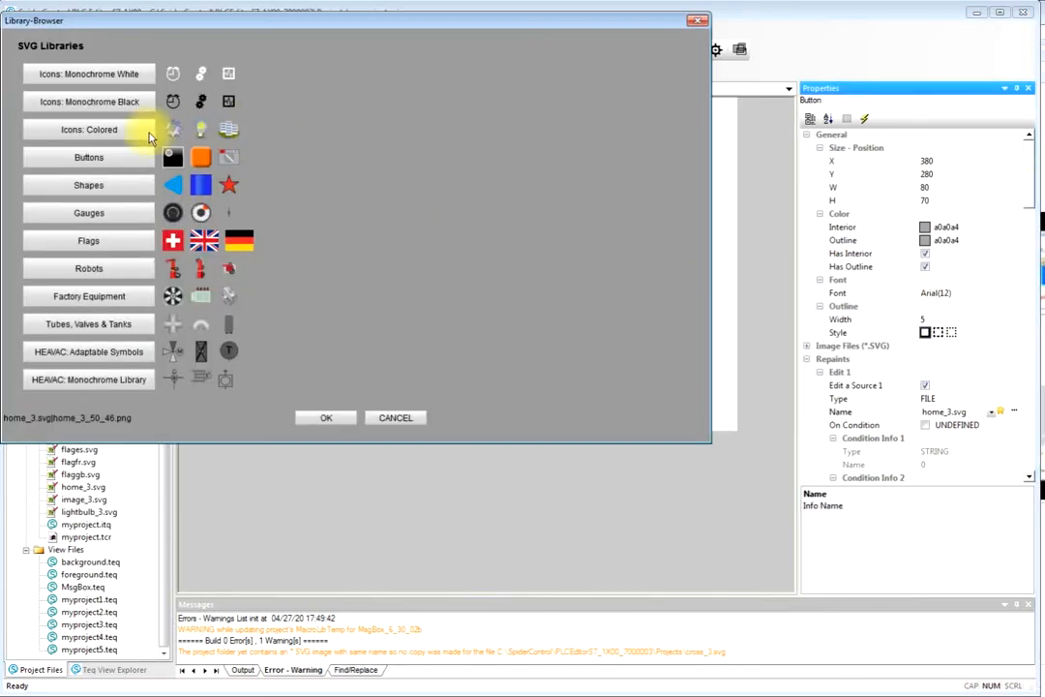
pyautogui.click(124, 82)
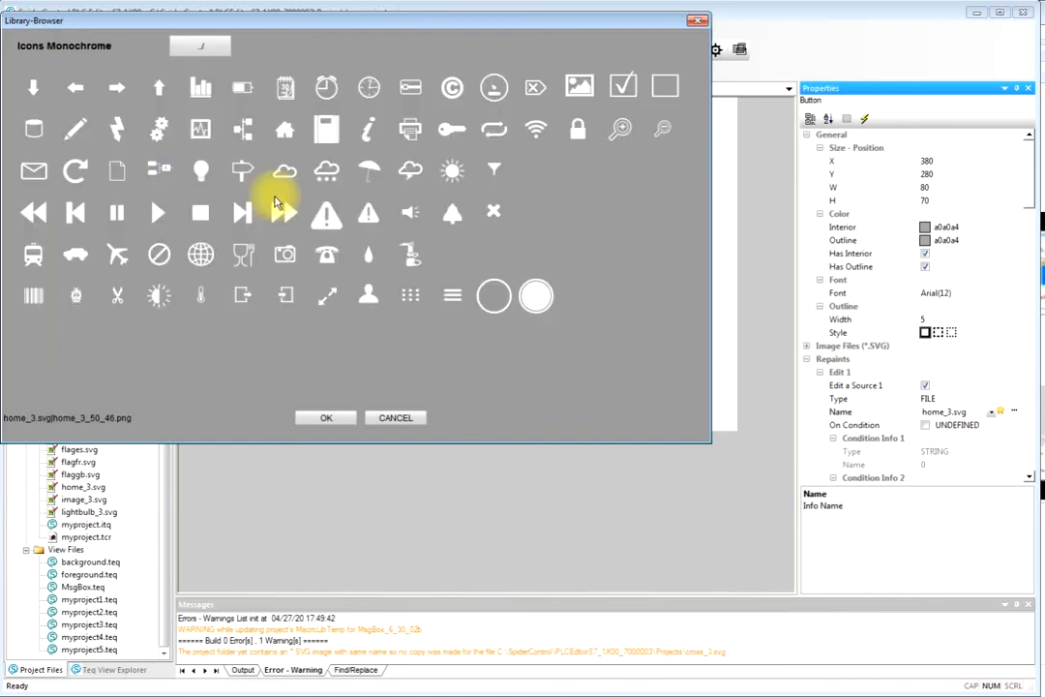
pyautogui.click(492, 213)
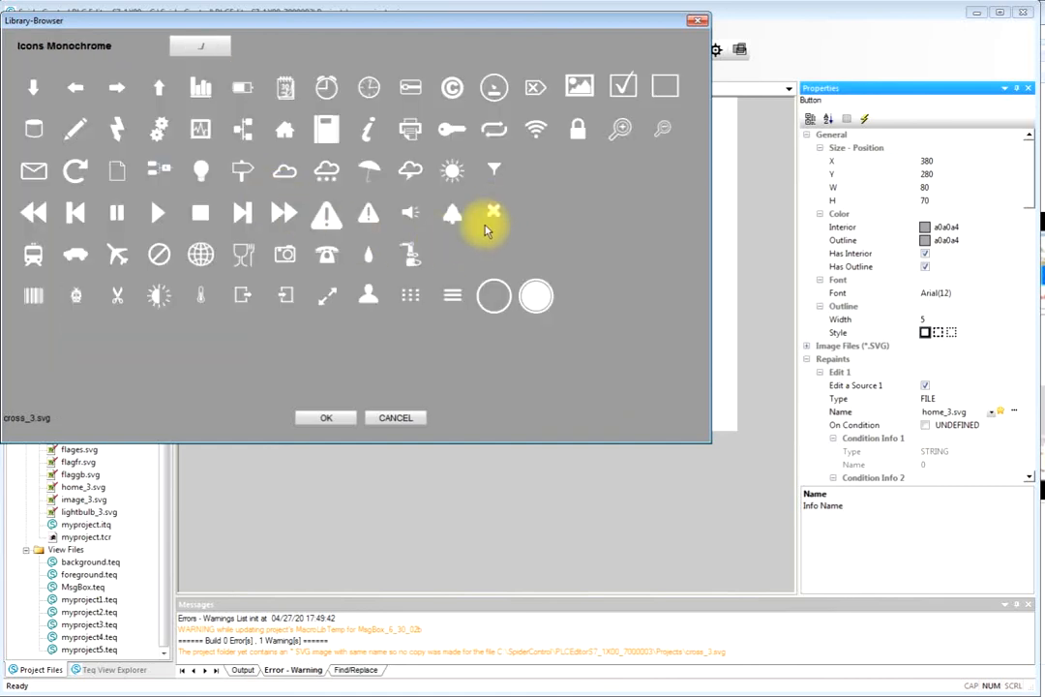
pyautogui.click(324, 419)
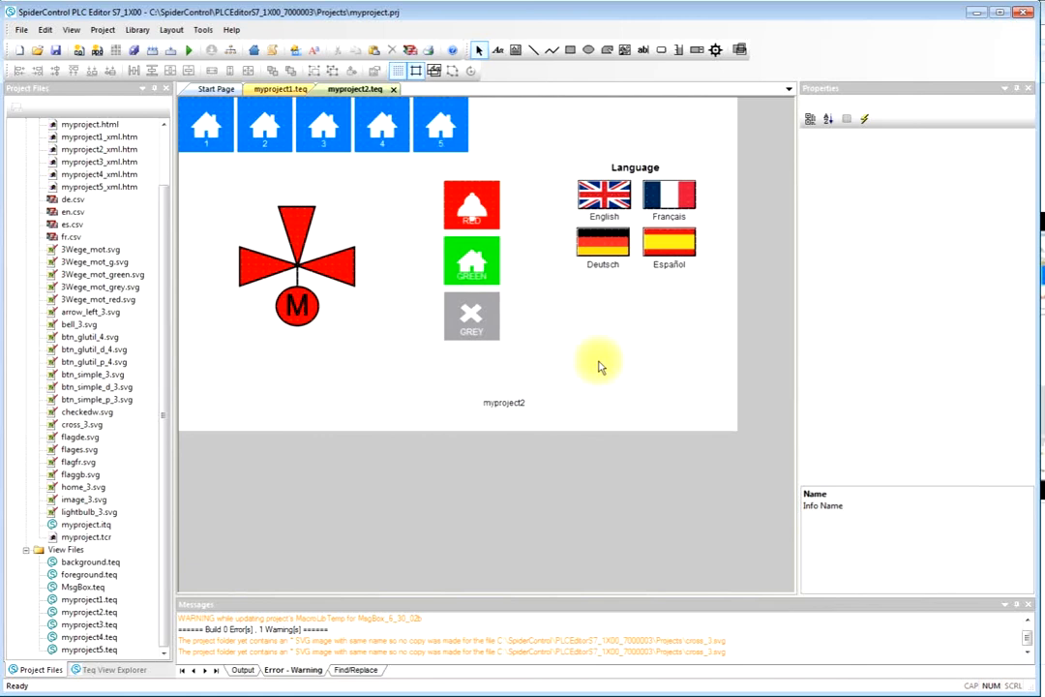